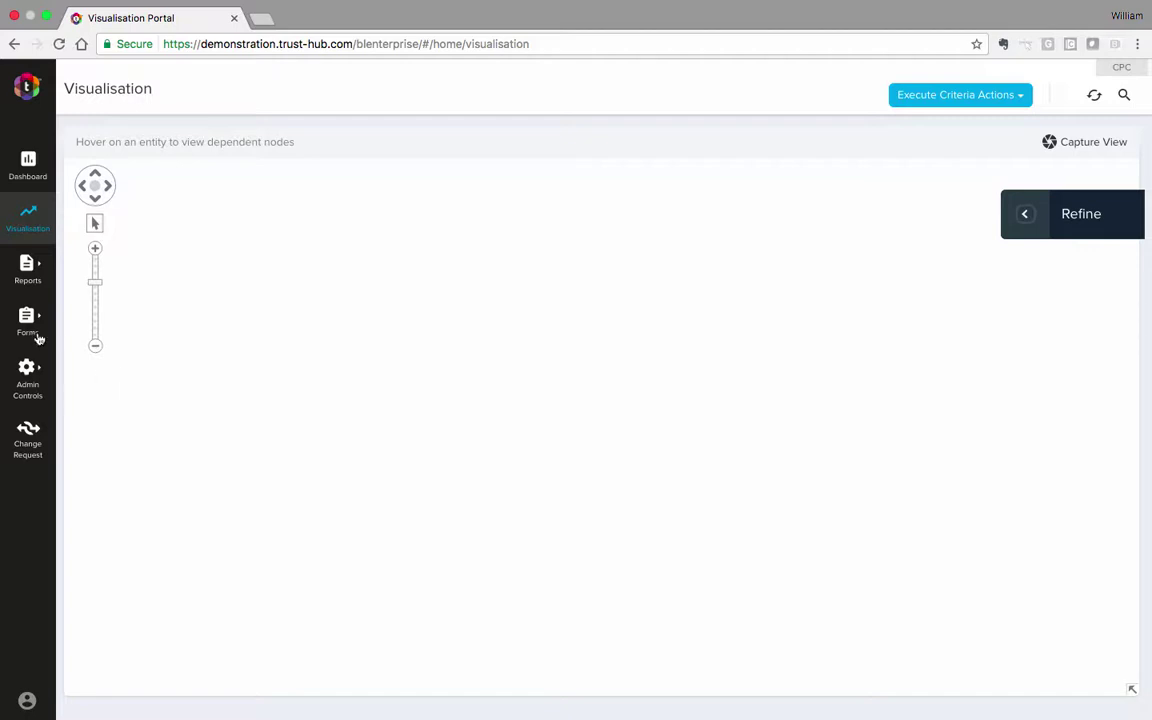
- Create and save a resource with identifier HERN-1, name Filing cabinet and resource type Physical
{"action": "left_click", "coordinate": [38, 326]}
{"action": "left_click", "coordinate": [77, 356]}
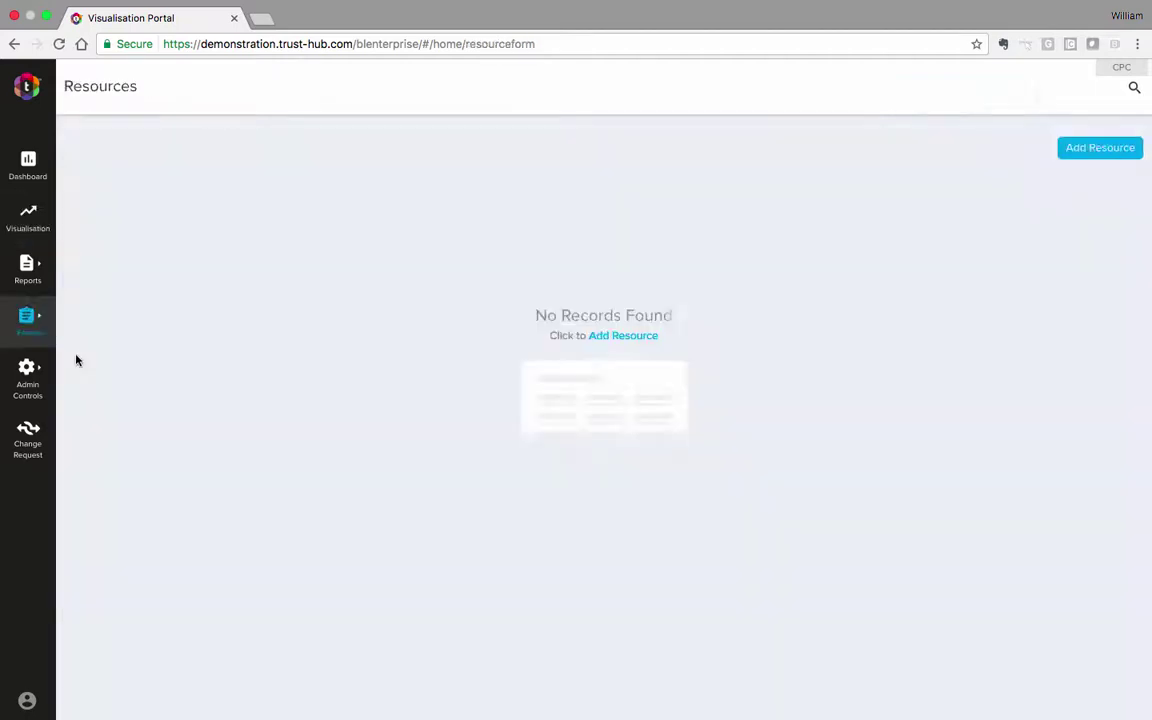
{"action": "left_click", "coordinate": [633, 336]}
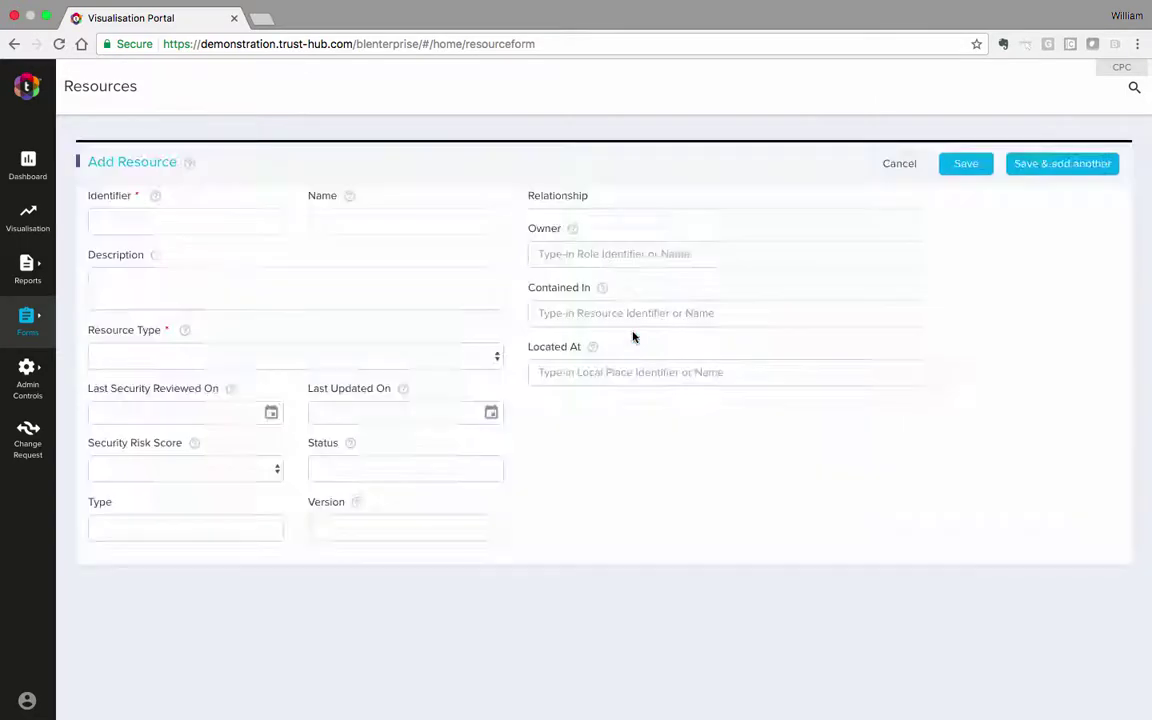
{"action": "left_click", "coordinate": [193, 217]}
{"action": "type", "text": "HE"}
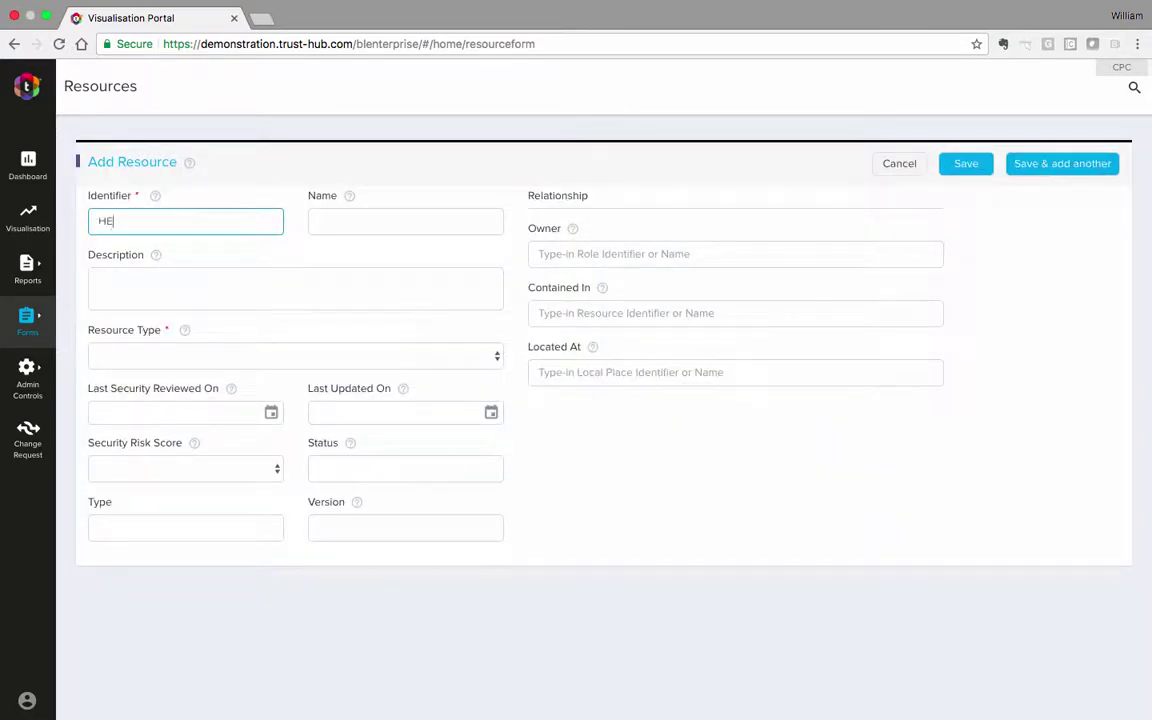
{"action": "type", "text": "RN-1"}
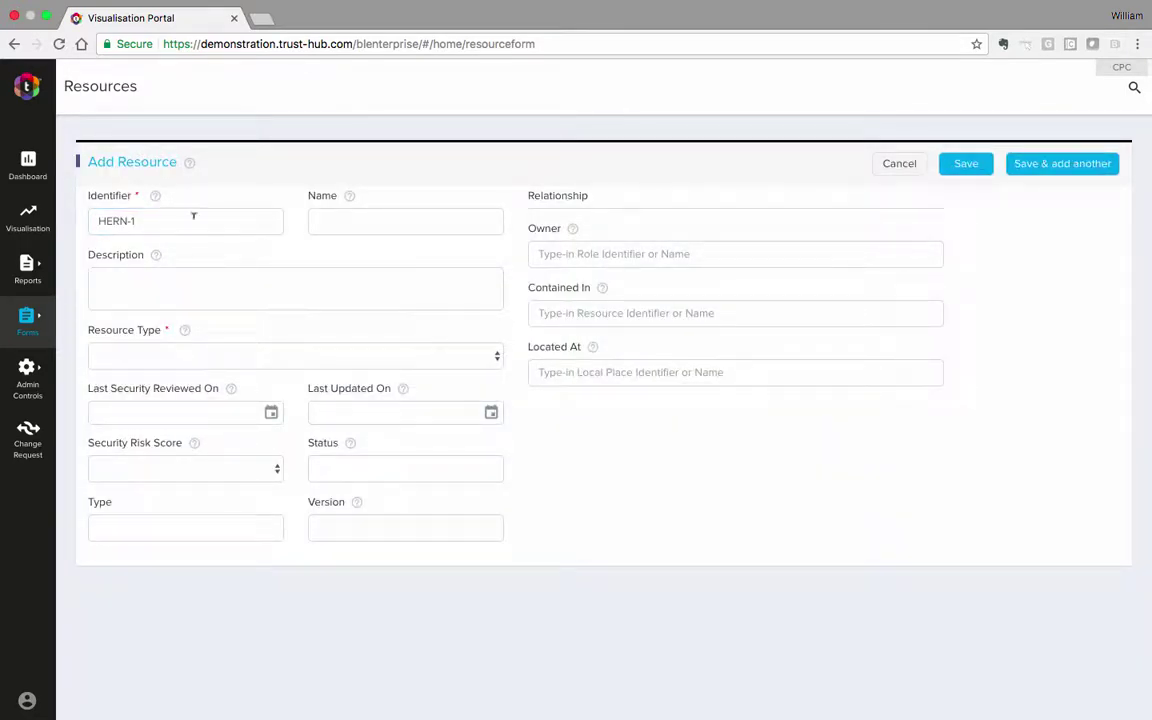
{"action": "left_click", "coordinate": [345, 214]}
{"action": "type", "text": "Fili"}
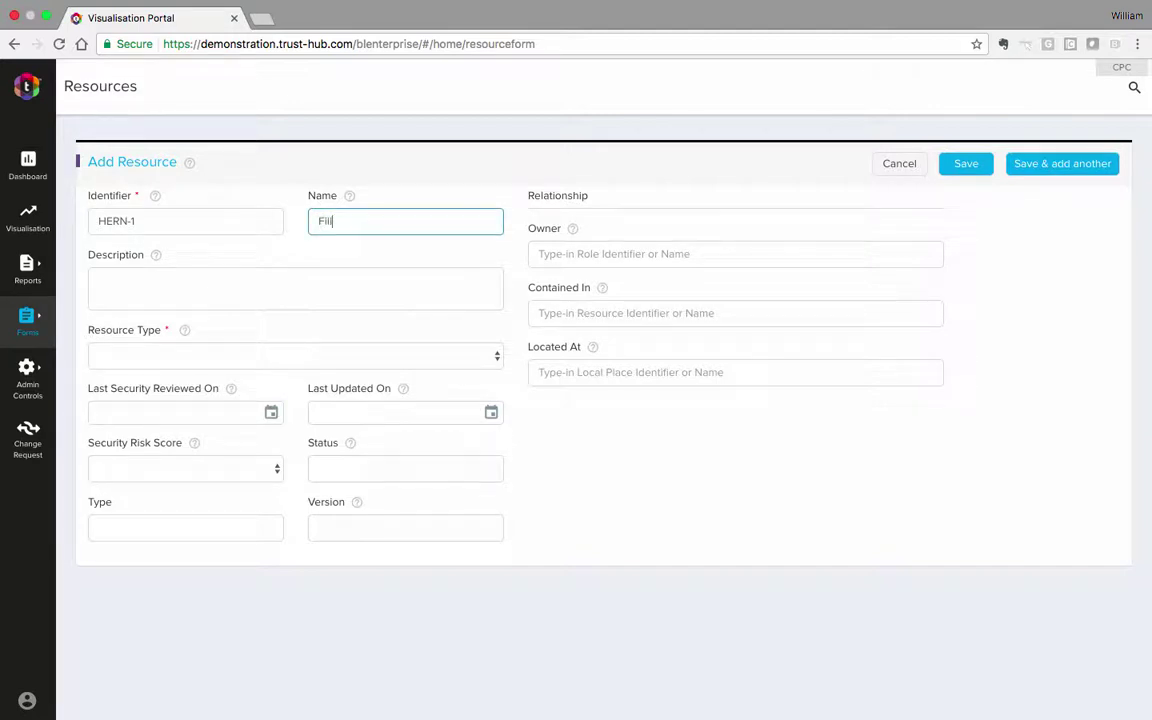
{"action": "type", "text": "ng cabinet"}
{"action": "left_click", "coordinate": [329, 358]}
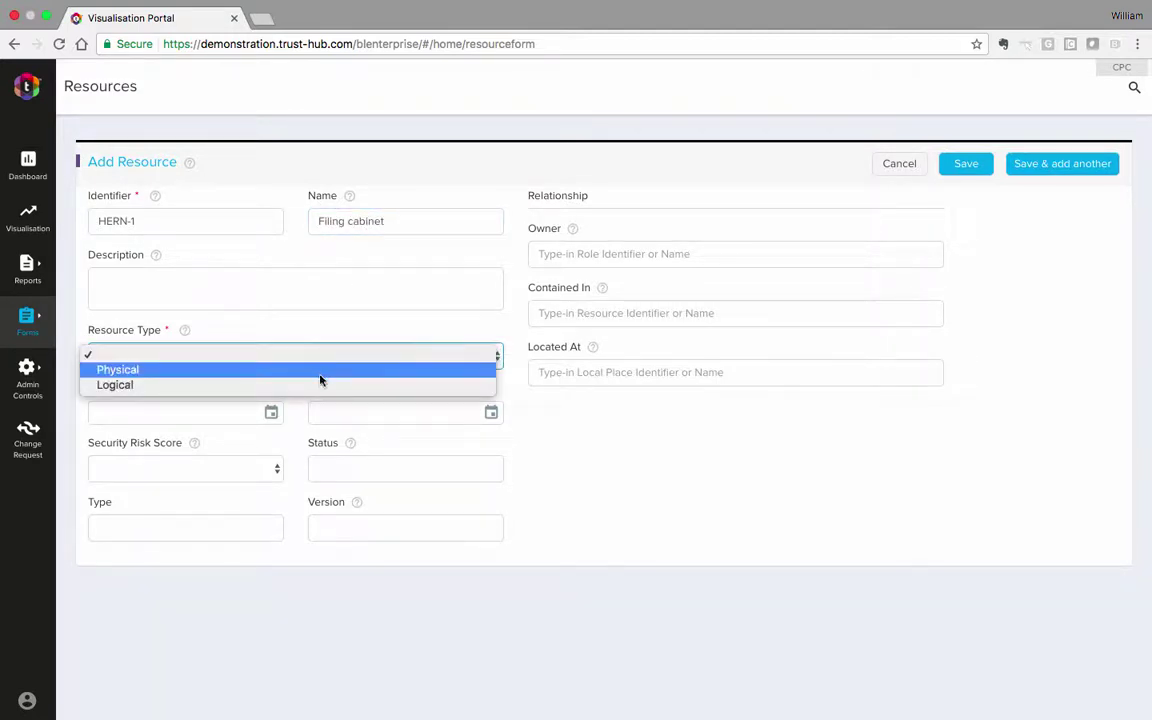
{"action": "left_click", "coordinate": [325, 371]}
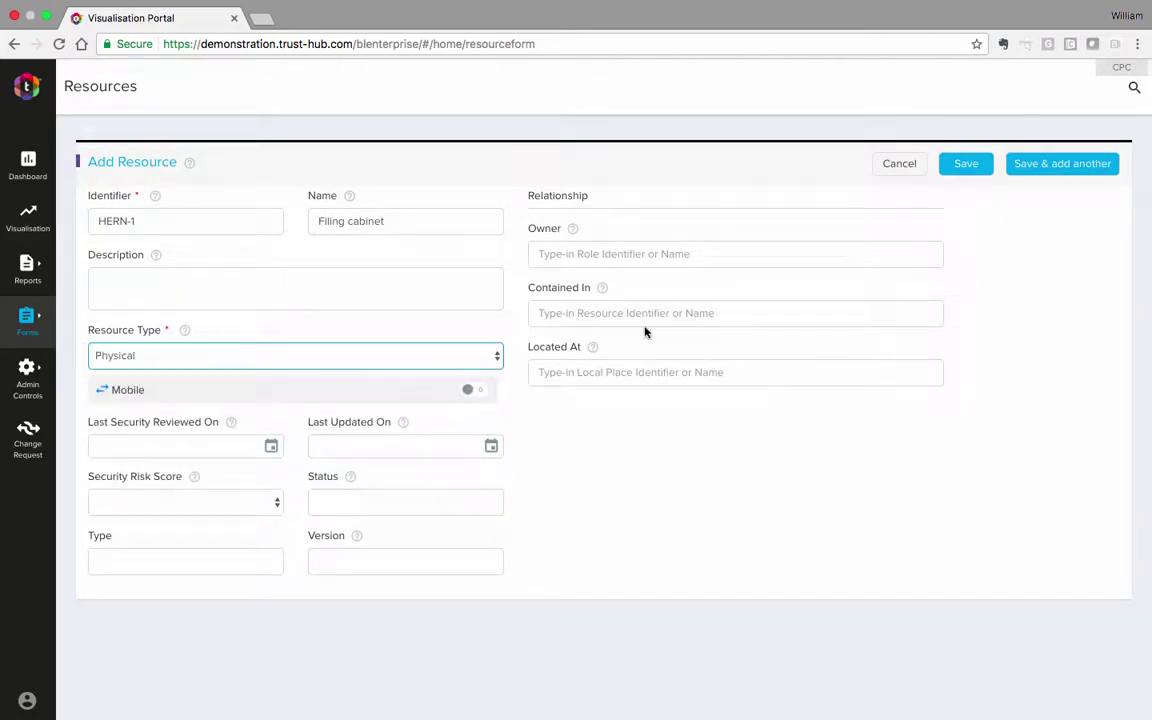
{"action": "left_click", "coordinate": [966, 163]}
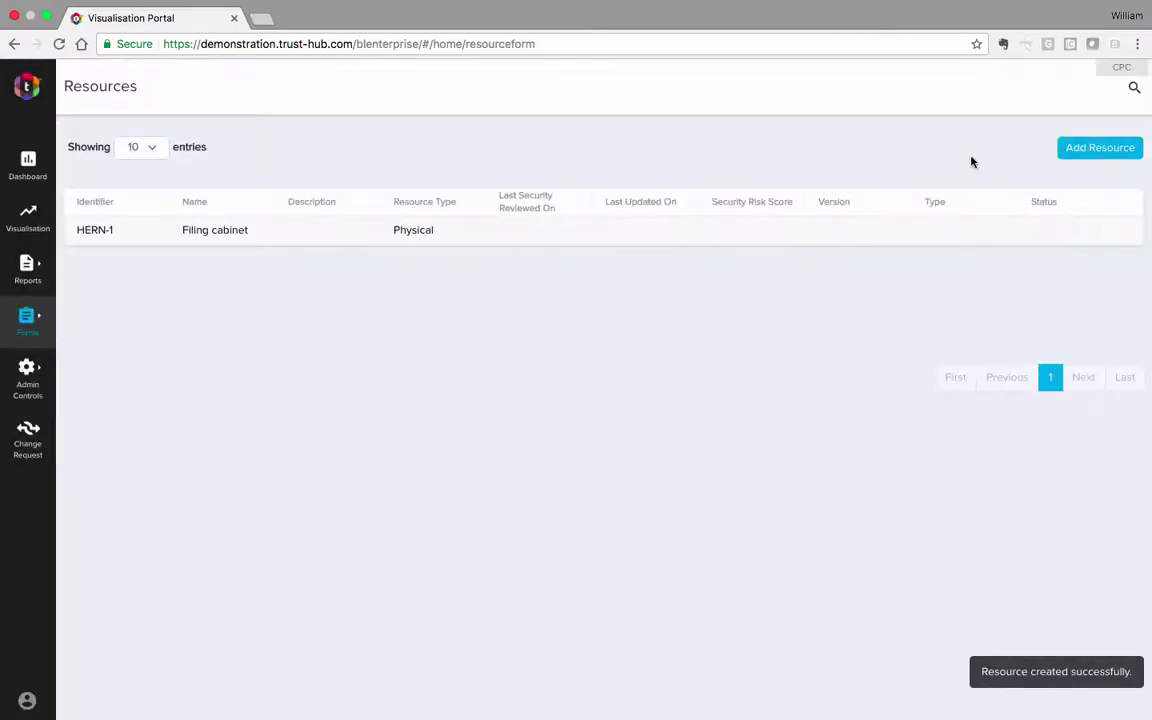
- Create and save a second resource with identifier HERN-2, name Data server and resource type Physical
{"action": "left_click", "coordinate": [1095, 150]}
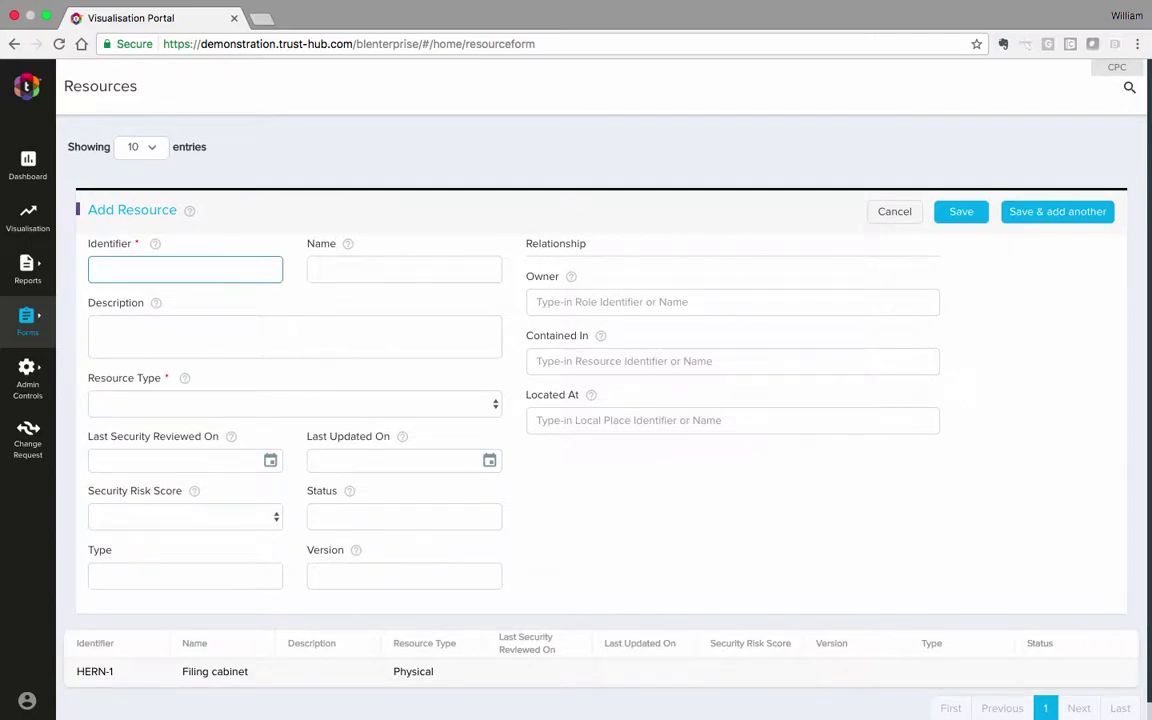
{"action": "type", "text": "HERN-2"}
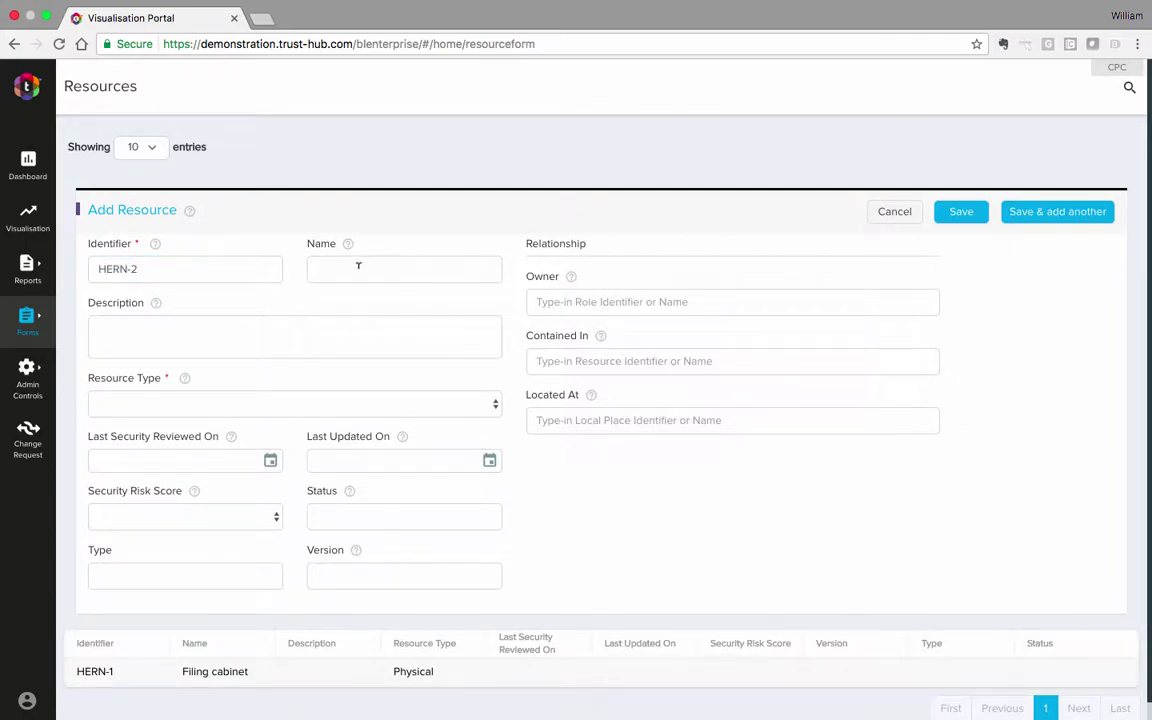
{"action": "left_click", "coordinate": [358, 265]}
{"action": "type", "text": "Data S"}
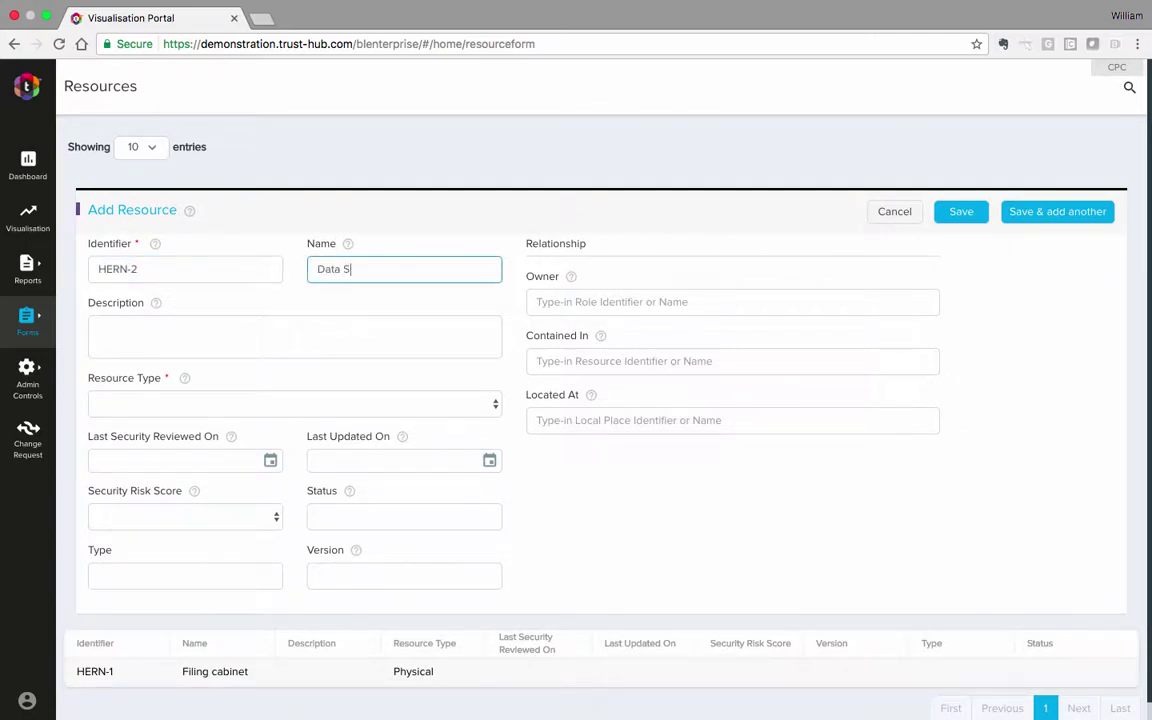
{"action": "type", "text": "erverver"}
{"action": "left_click", "coordinate": [302, 410]}
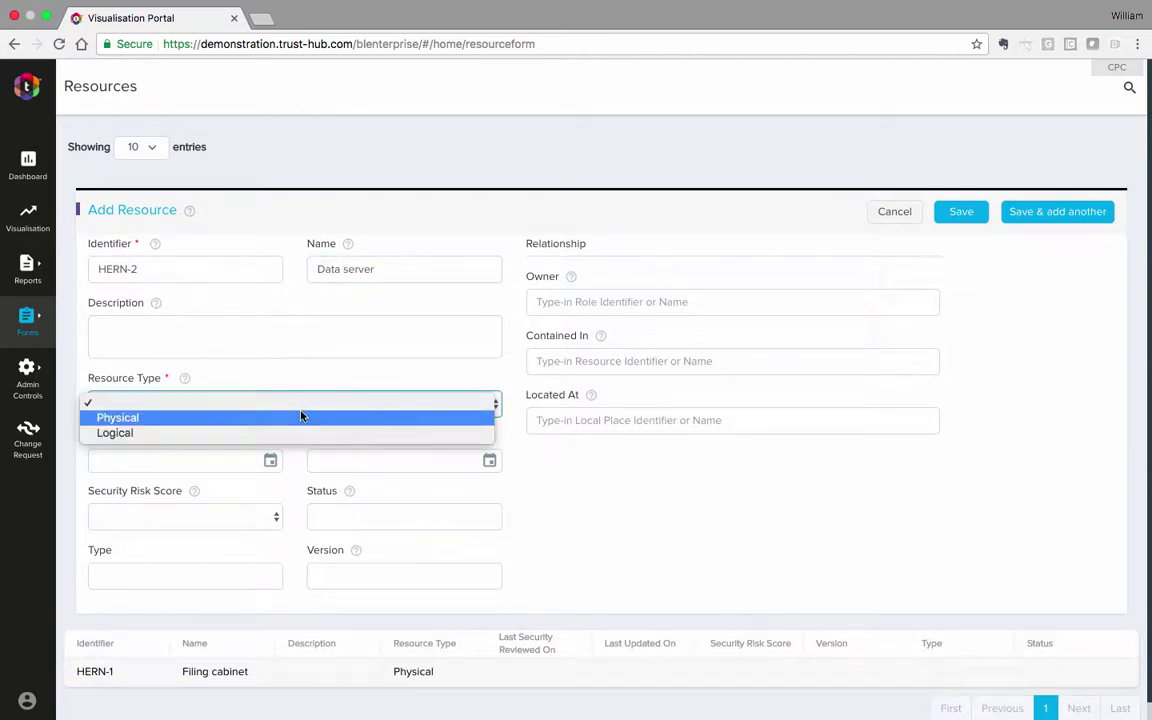
{"action": "left_click", "coordinate": [302, 416]}
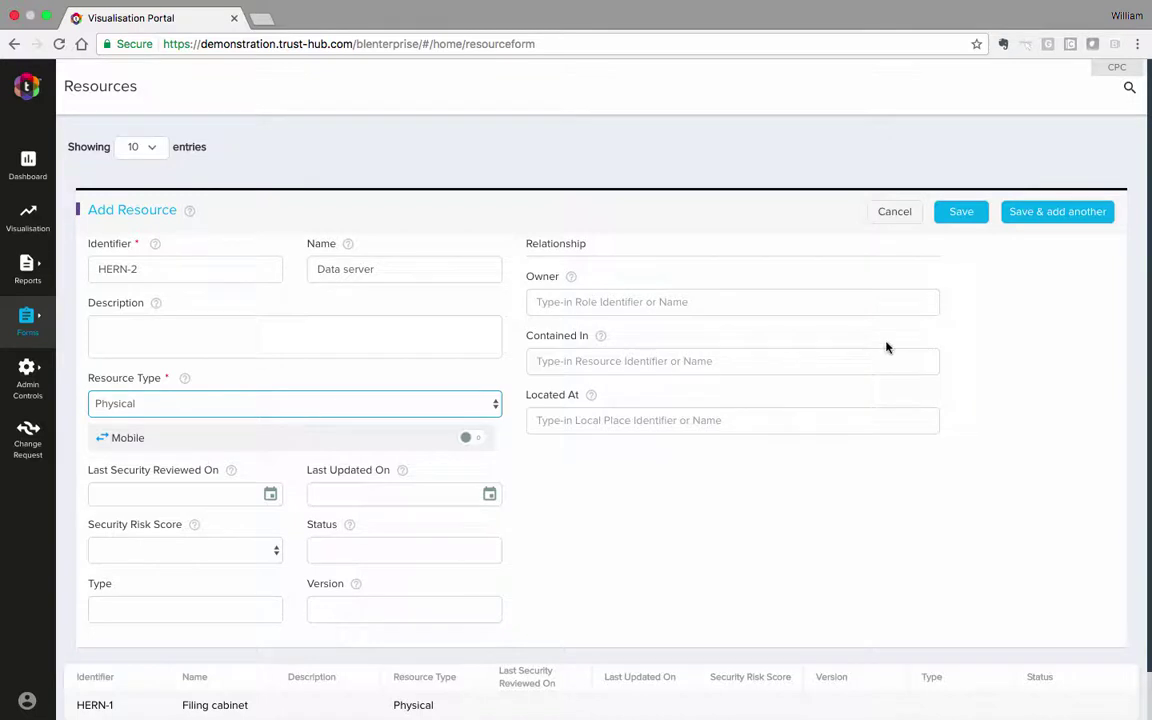
{"action": "left_click", "coordinate": [963, 215]}
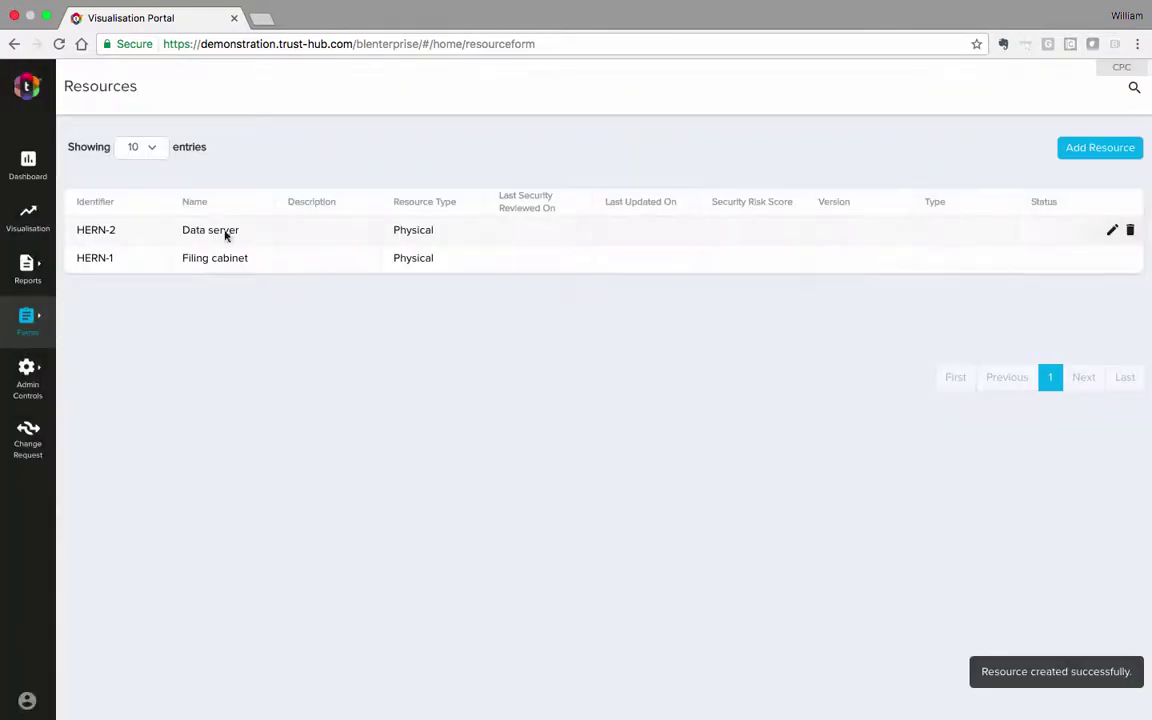
- Show the resources in the visualisation and reposition the Filing cabinet and Data server nodes so they sit further apart
{"action": "left_click", "coordinate": [42, 217]}
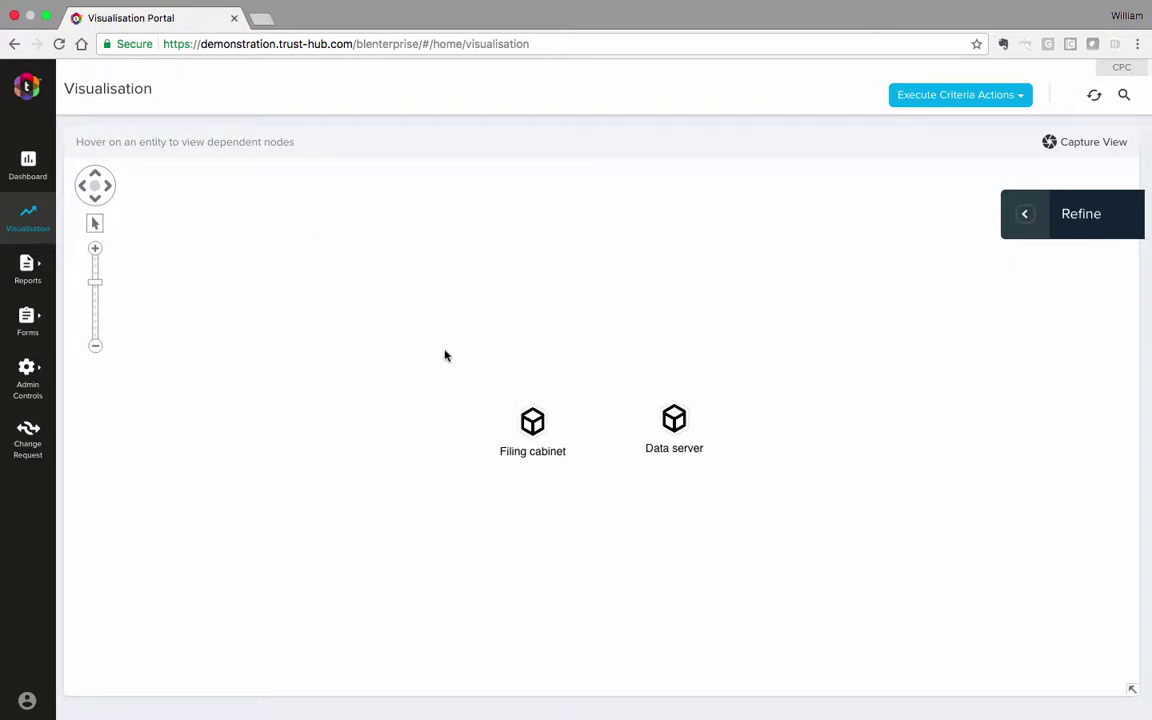
{"action": "left_click_drag", "start_coordinate": [532, 420], "coordinate": [461, 409]}
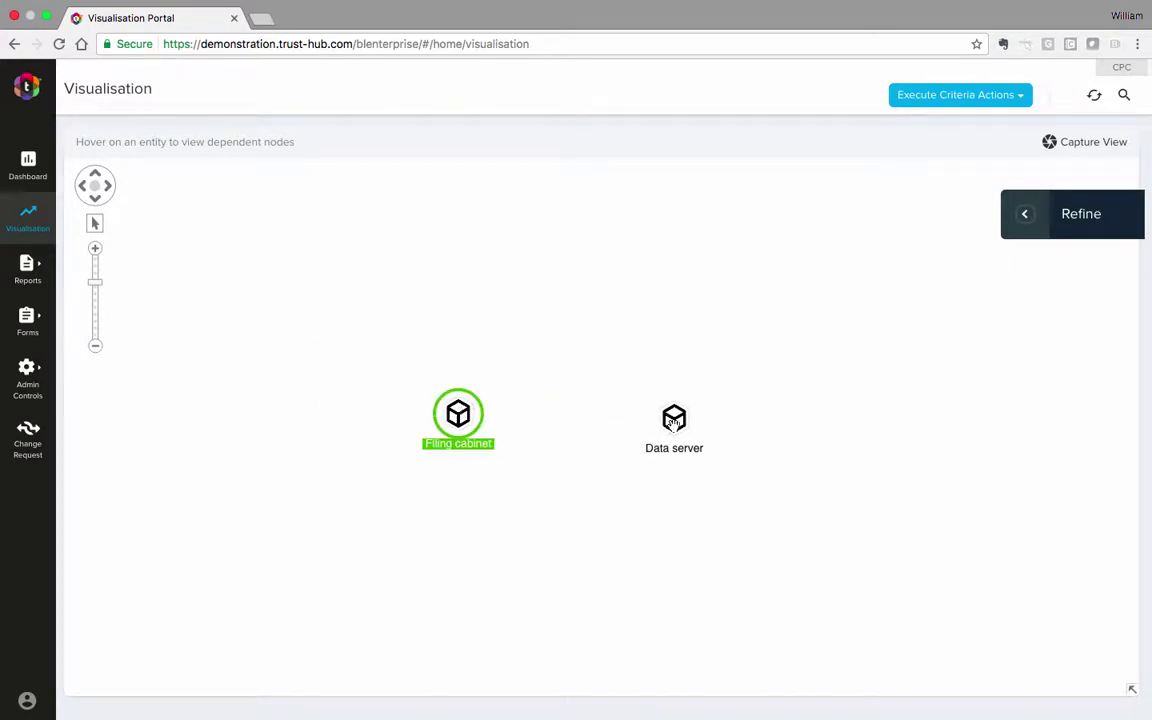
{"action": "left_click_drag", "start_coordinate": [674, 415], "coordinate": [656, 419]}
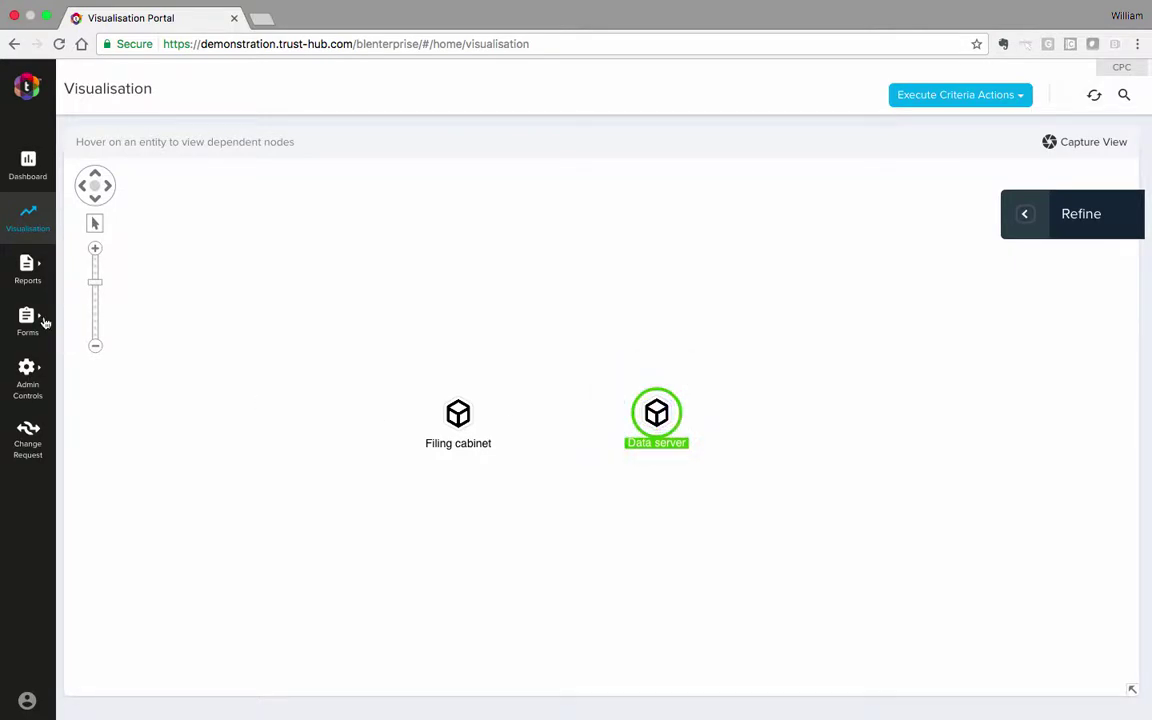
- Start a new personal data record with identifier HERN-3 and name Employee records
{"action": "left_click", "coordinate": [44, 321]}
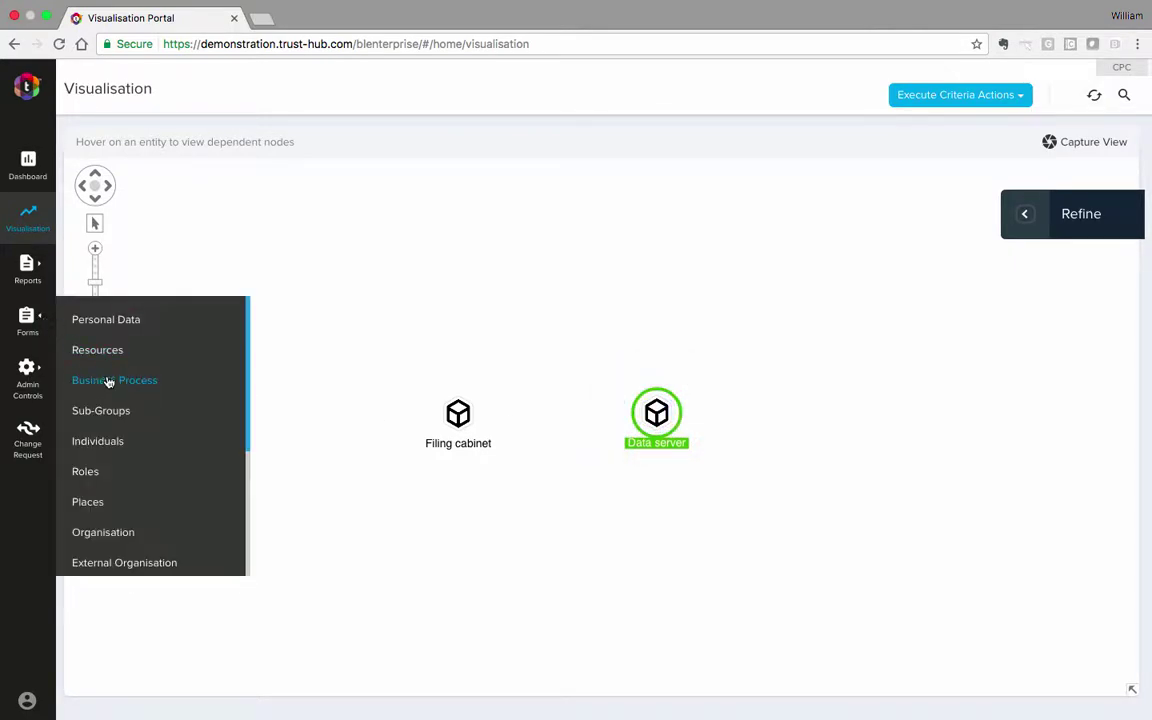
{"action": "left_click", "coordinate": [108, 322]}
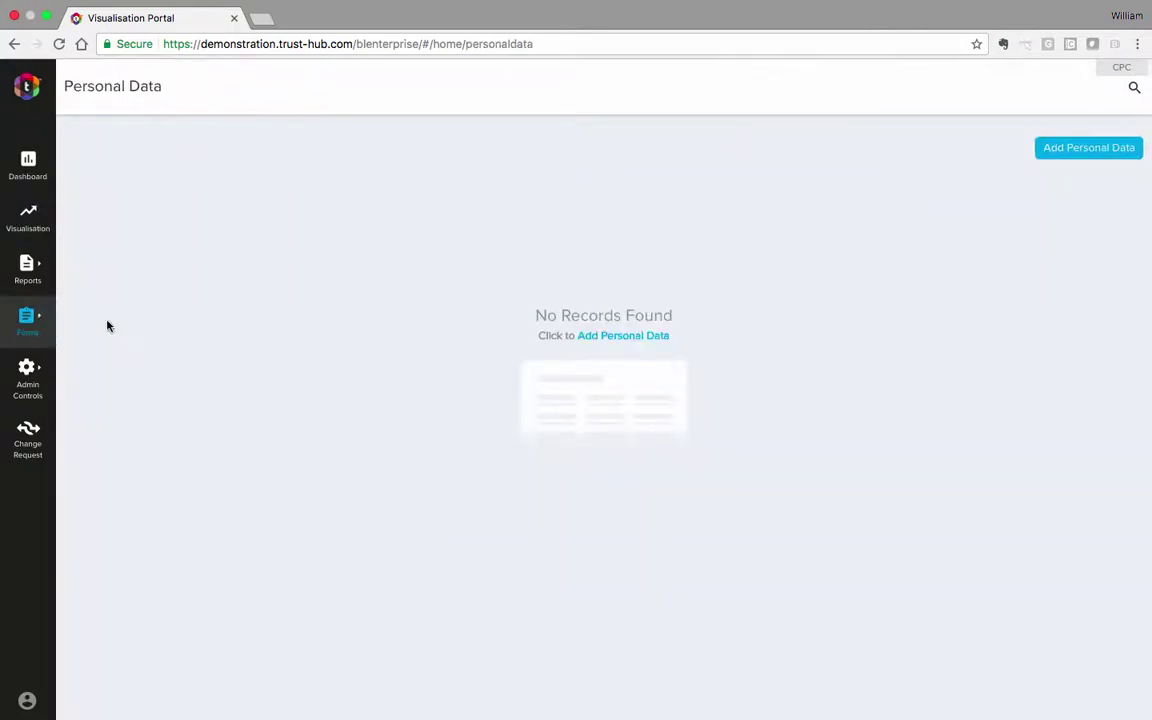
{"action": "left_click", "coordinate": [597, 335]}
{"action": "left_click", "coordinate": [134, 245]}
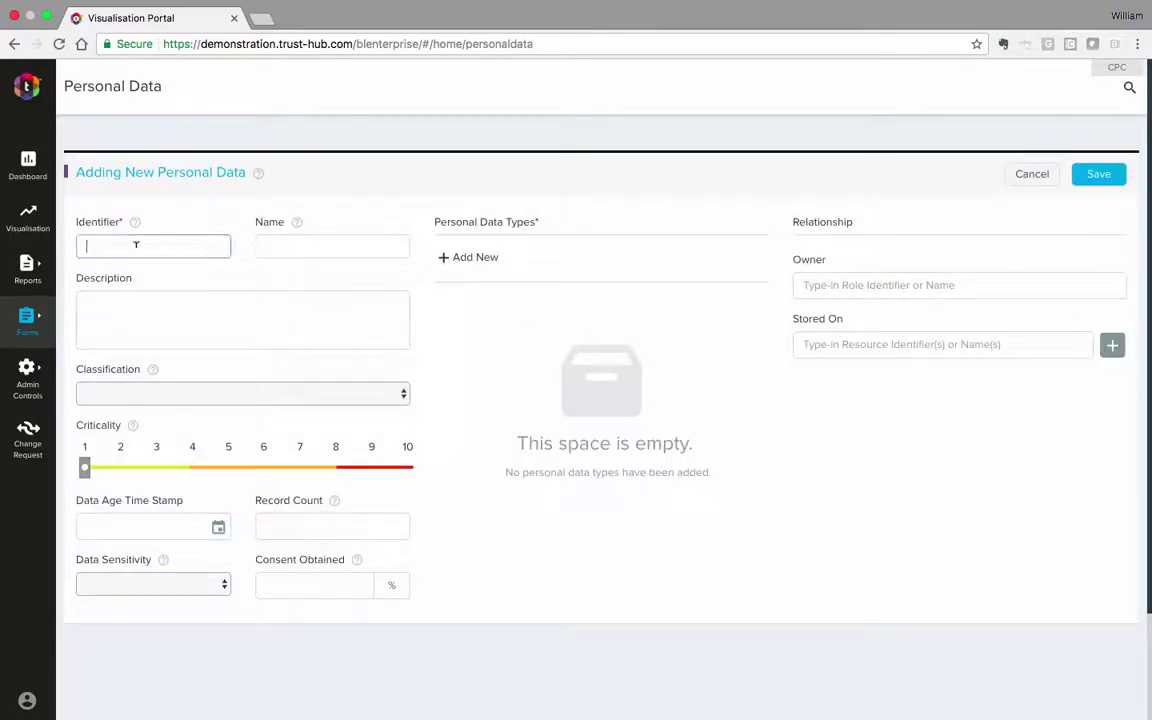
{"action": "type", "text": "HERN-3"}
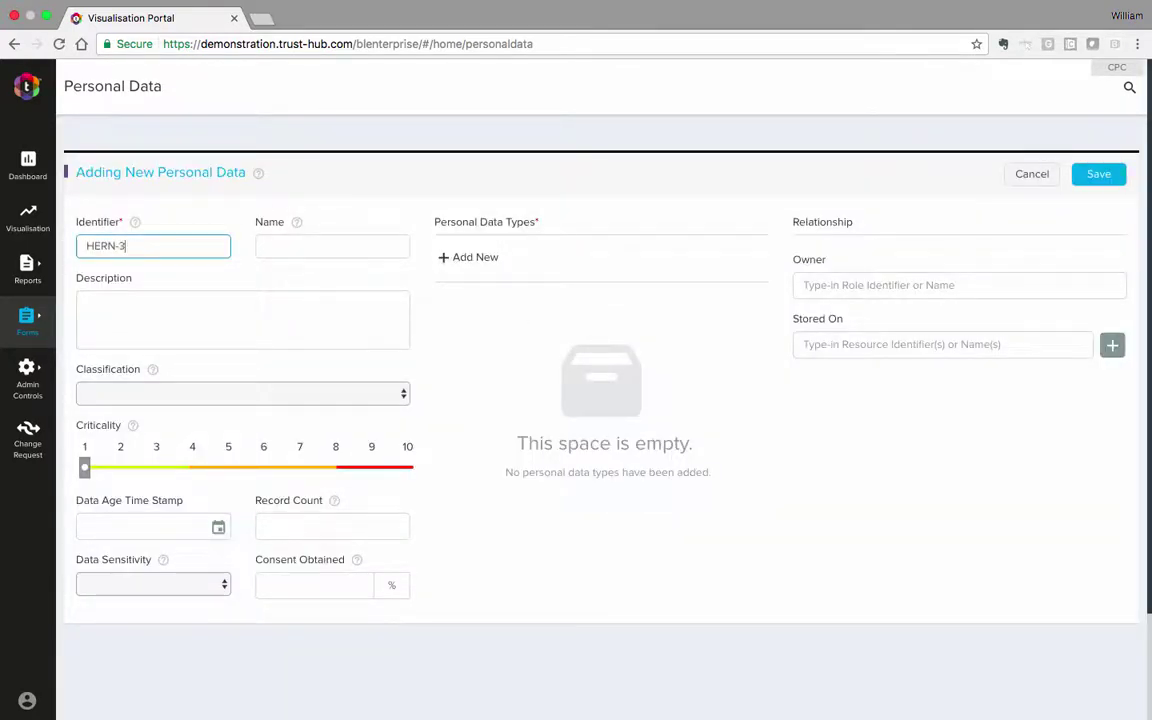
{"action": "left_click", "coordinate": [360, 244]}
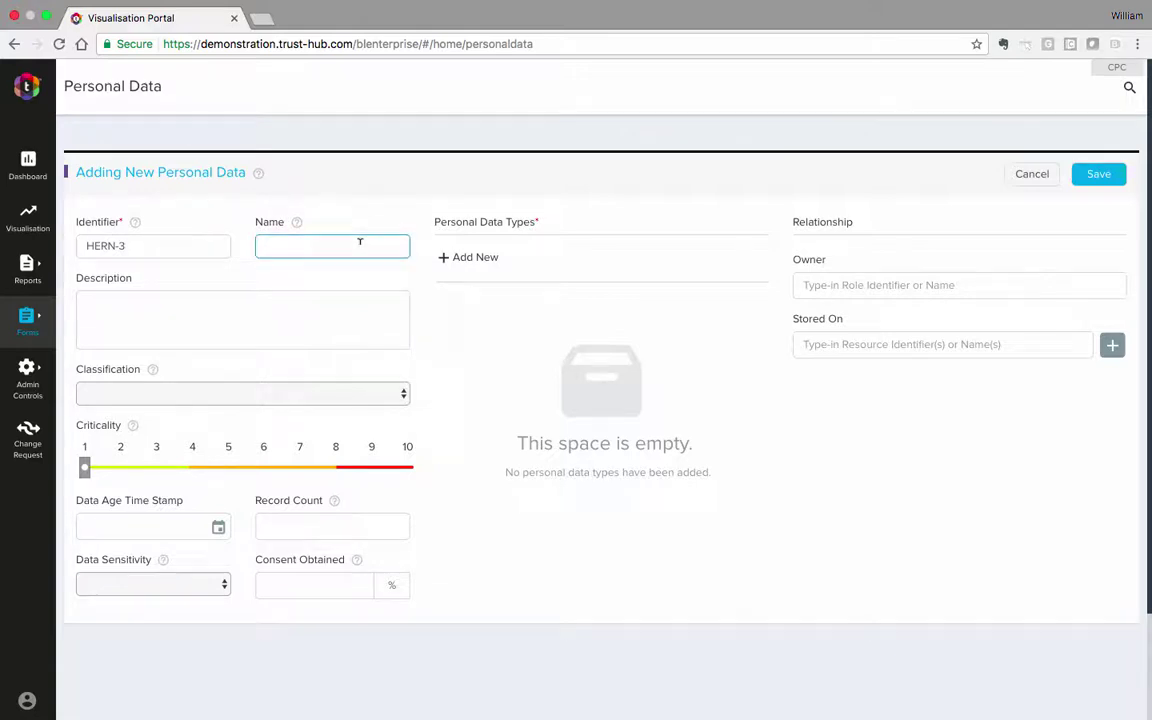
{"action": "type", "text": "Employee re"}
{"action": "type", "text": "cro"}
{"action": "type", "text": "ords"}
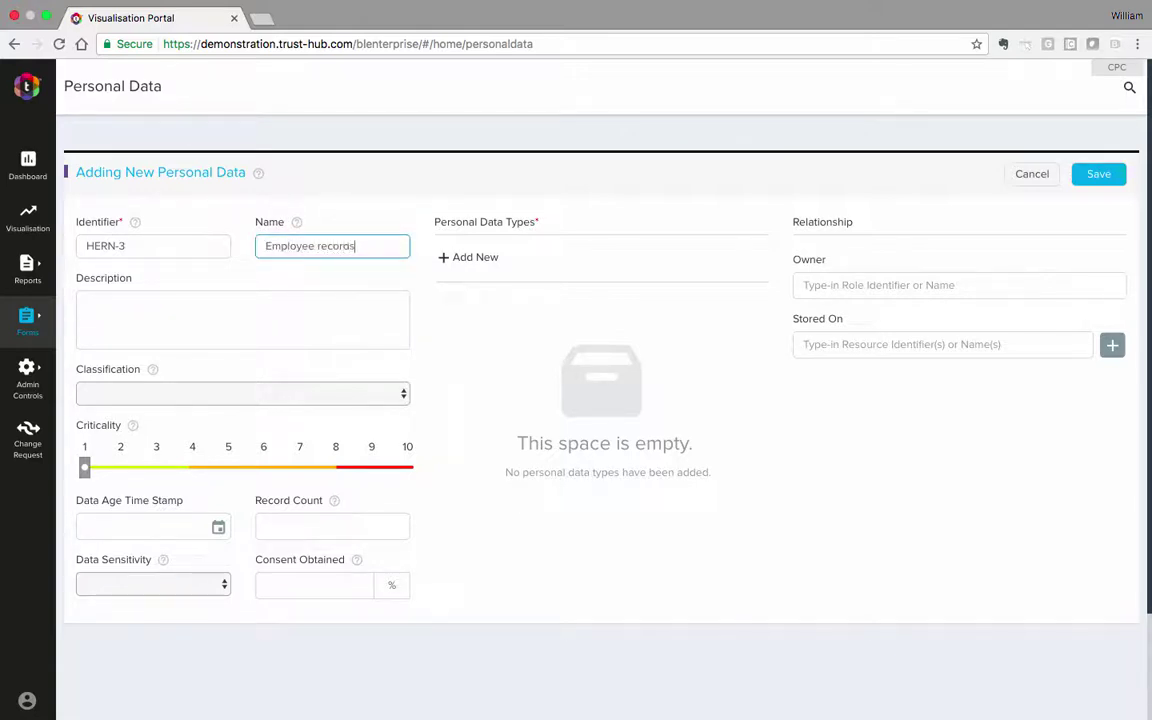
- Add the filing cabinet resource HERN-1 as the place where the personal data is stored
{"action": "left_click", "coordinate": [845, 344]}
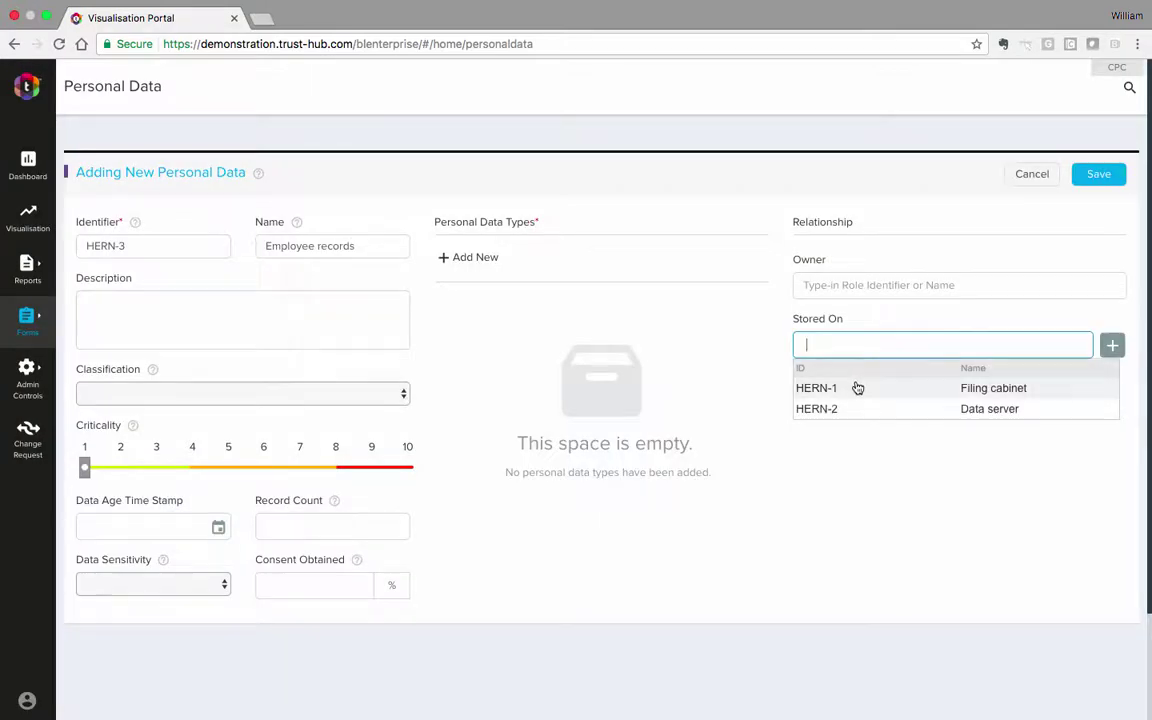
{"action": "left_click", "coordinate": [857, 388]}
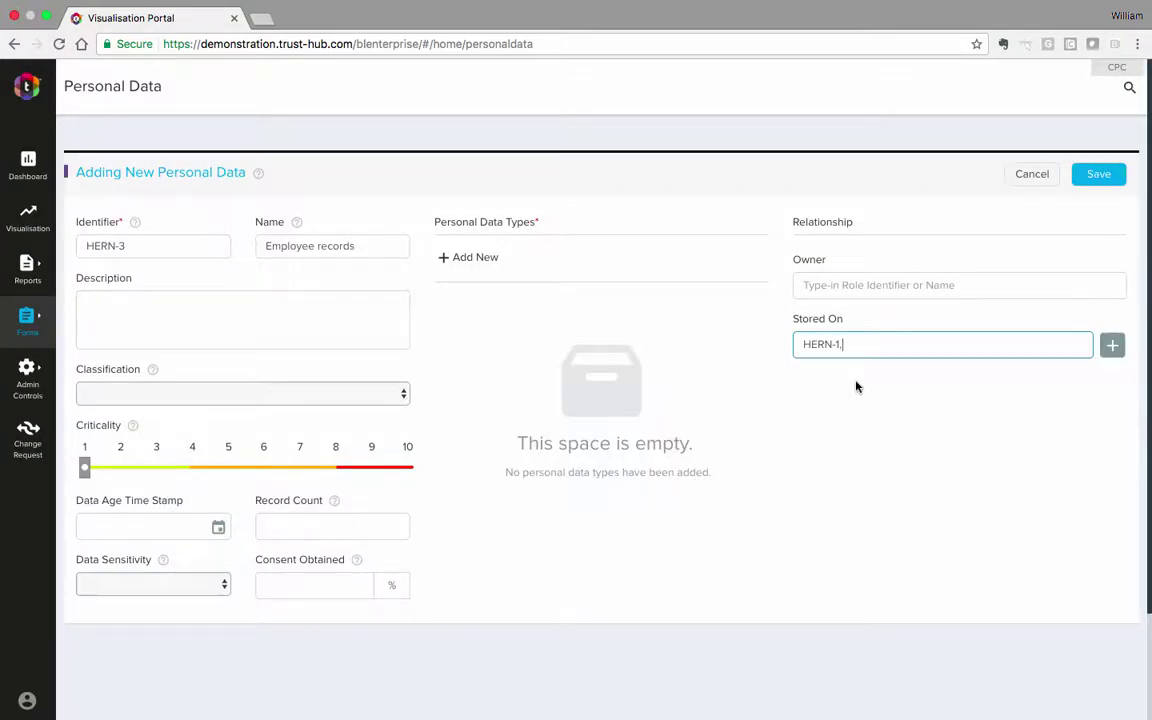
{"action": "left_click", "coordinate": [1113, 345]}
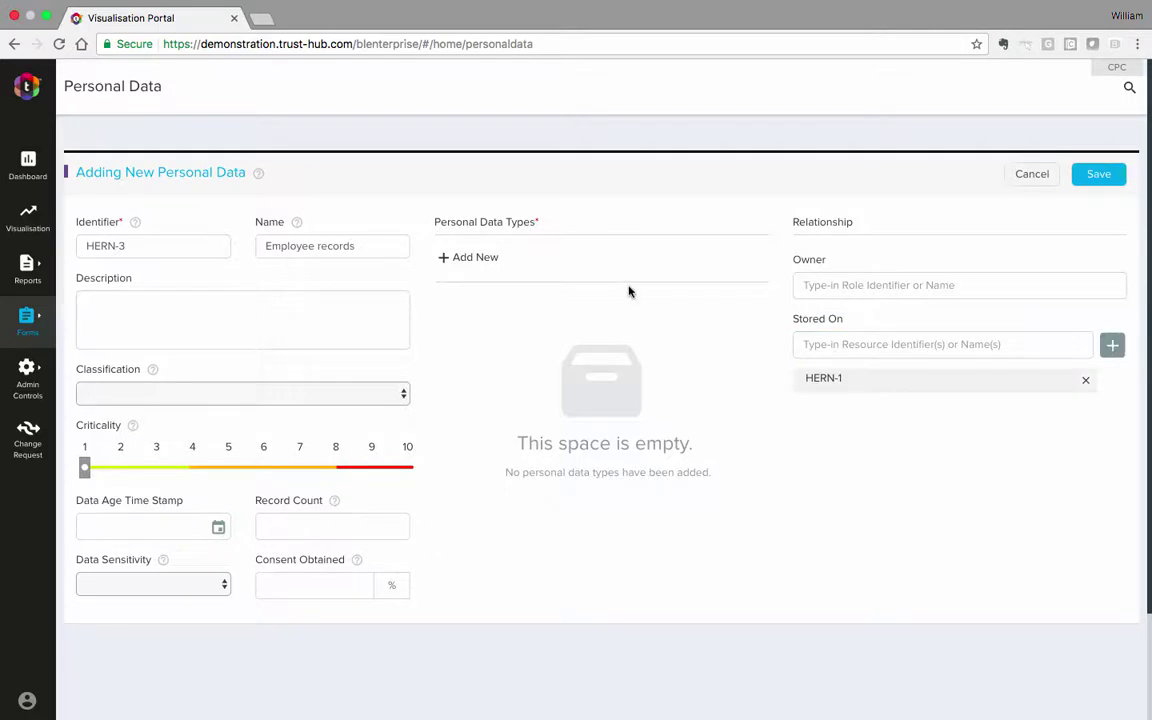
- Add two personal data types to the record, EmployeeNames and DatesOfBirth
{"action": "left_click", "coordinate": [484, 257]}
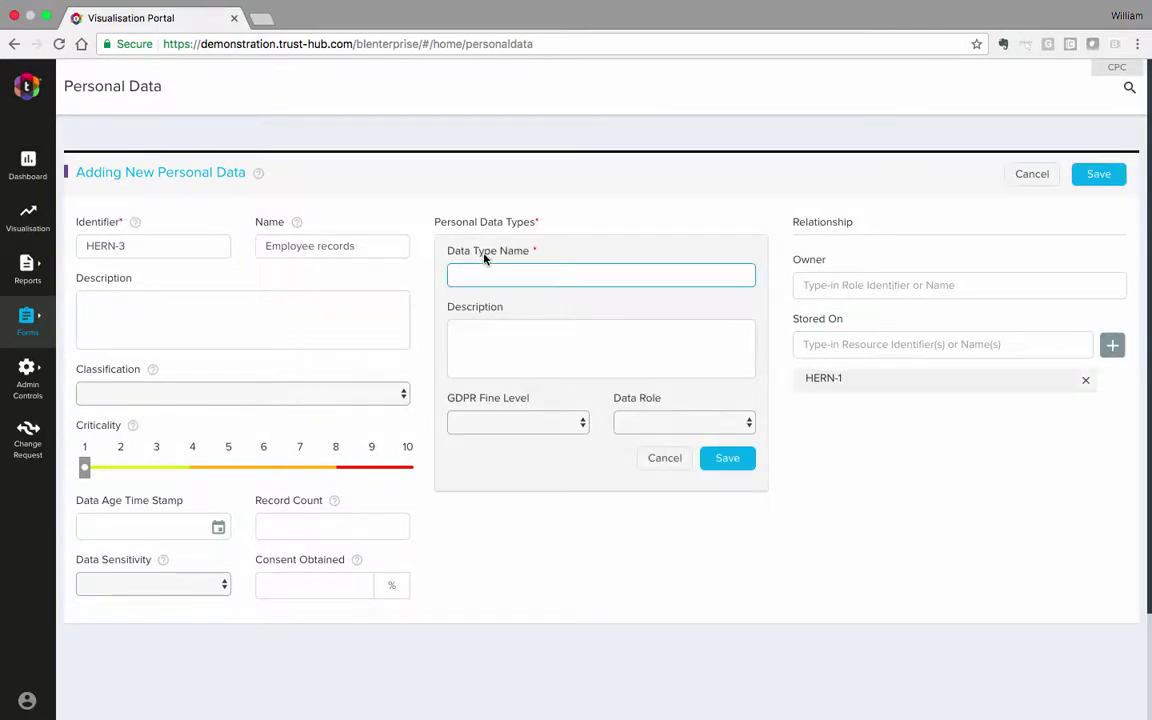
{"action": "type", "text": "EmployeeNames"}
{"action": "left_click", "coordinate": [731, 457]}
{"action": "left_click", "coordinate": [491, 258]}
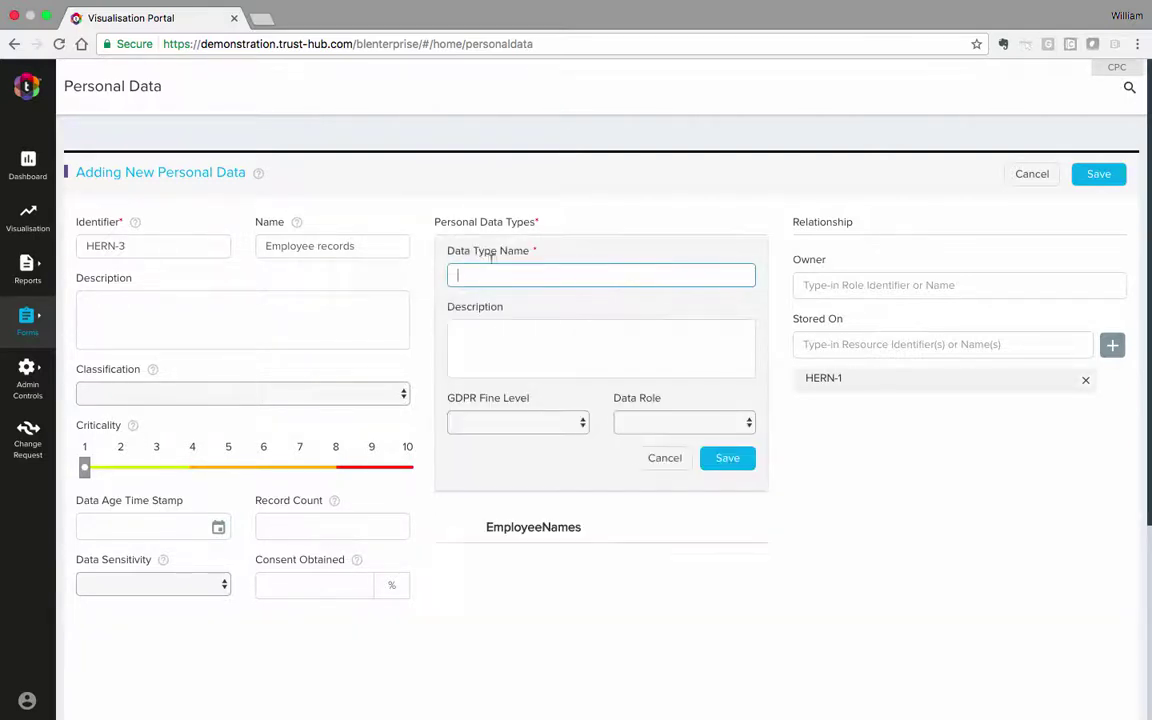
{"action": "left_click", "coordinate": [487, 274]}
{"action": "type", "text": "DatesOfBirth"}
{"action": "left_click", "coordinate": [731, 458]}
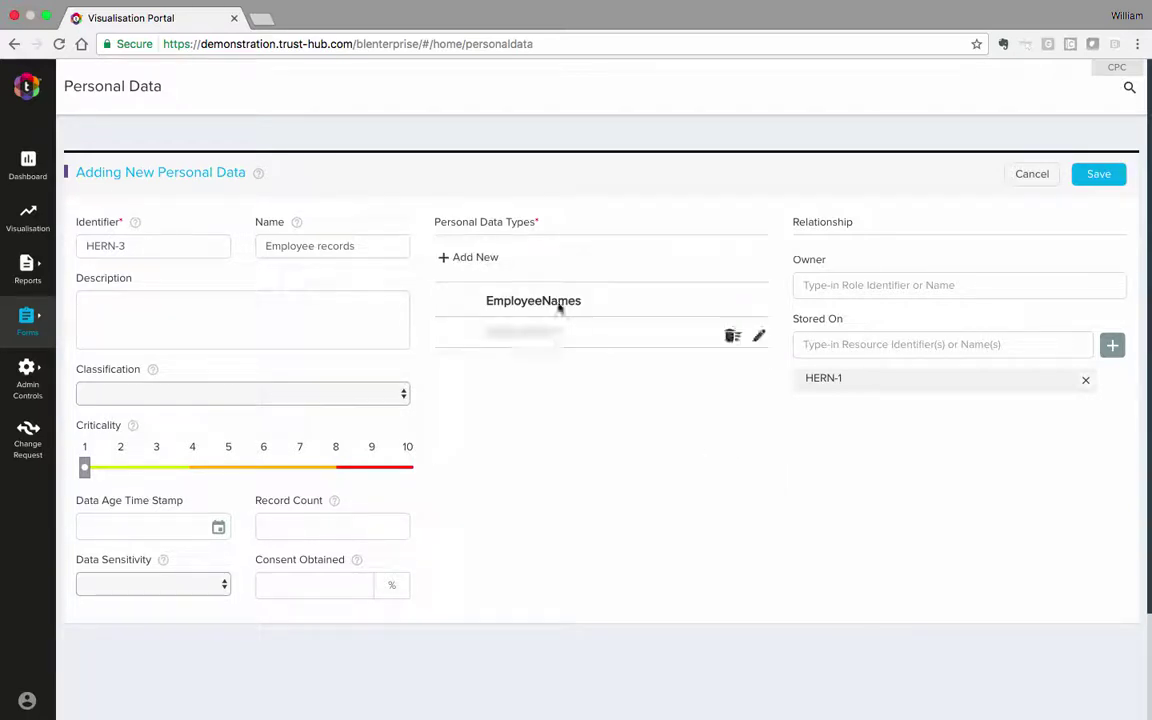
- Add a third personal data type named StartEmploymentDate to the record
{"action": "left_click", "coordinate": [475, 257]}
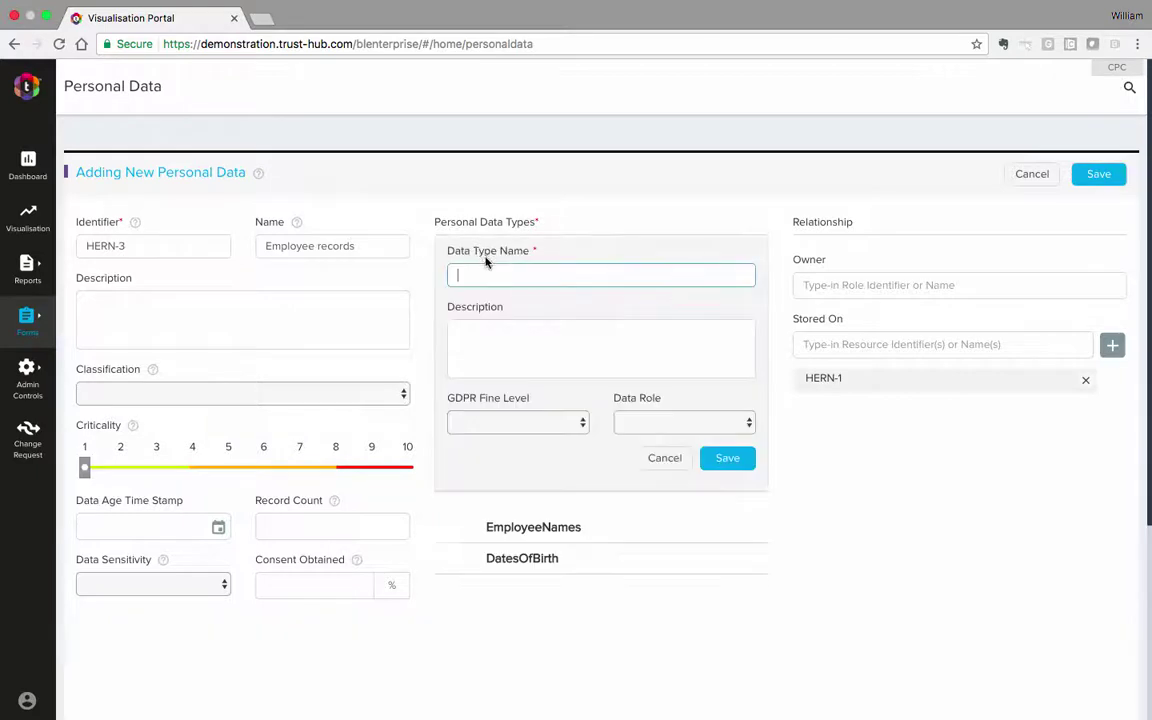
{"action": "left_click", "coordinate": [486, 272]}
{"action": "type", "text": "S"}
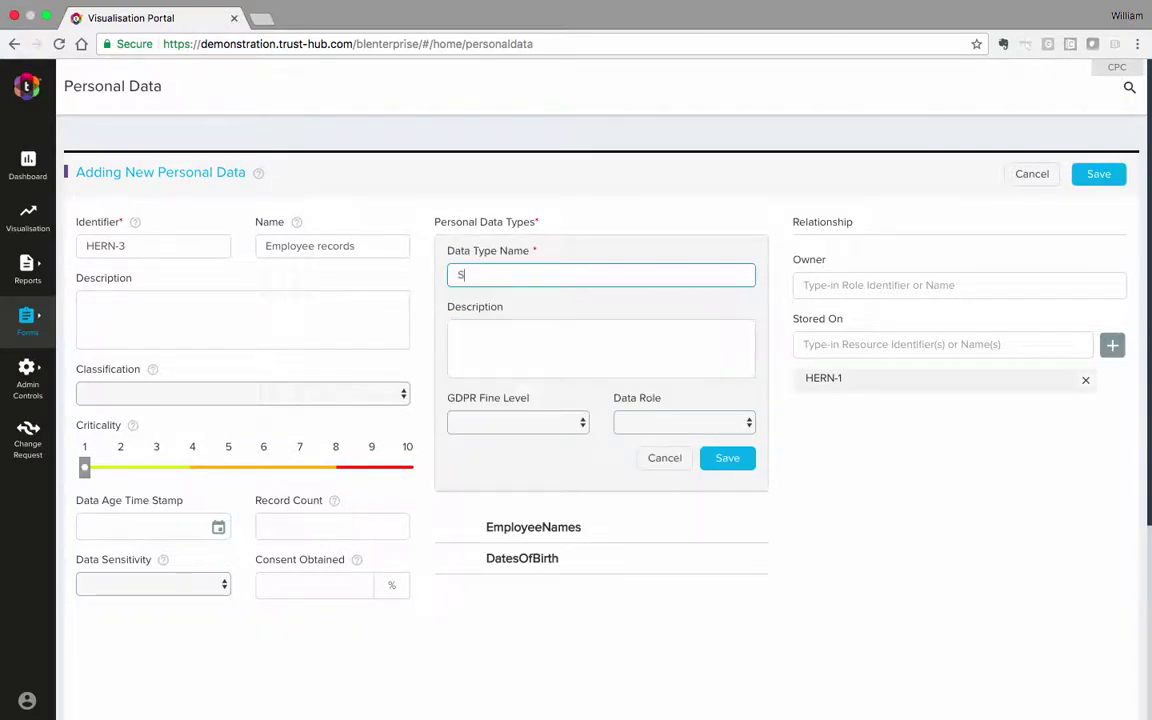
{"action": "type", "text": "tar"}
{"action": "type", "text": "tEm"}
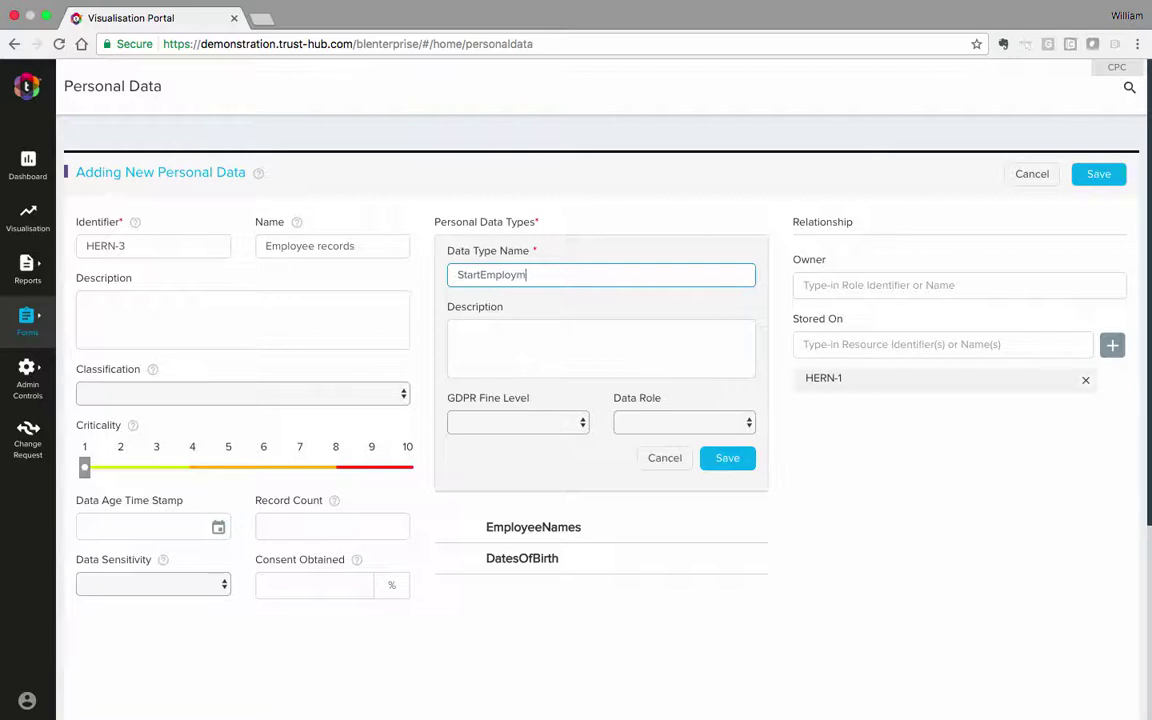
{"action": "type", "text": "ployeeent Date"}
{"action": "left_click", "coordinate": [728, 458]}
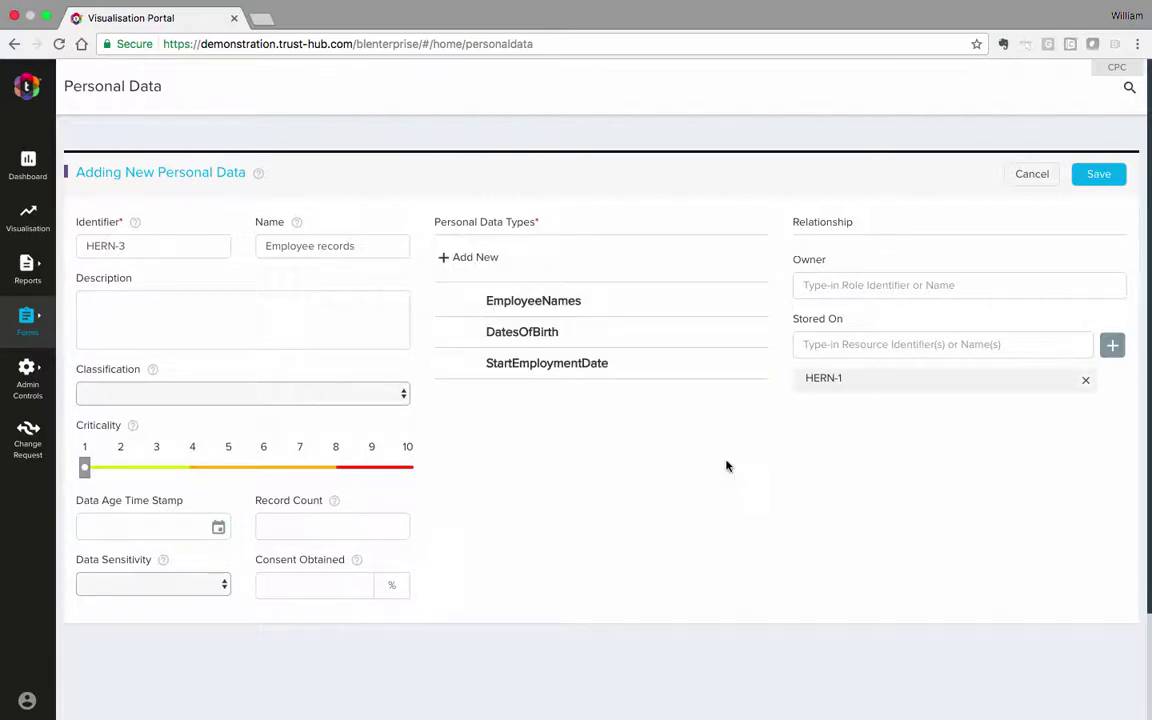
- Rename the personal data record to Paper employee records and save it
{"action": "left_click", "coordinate": [267, 246]}
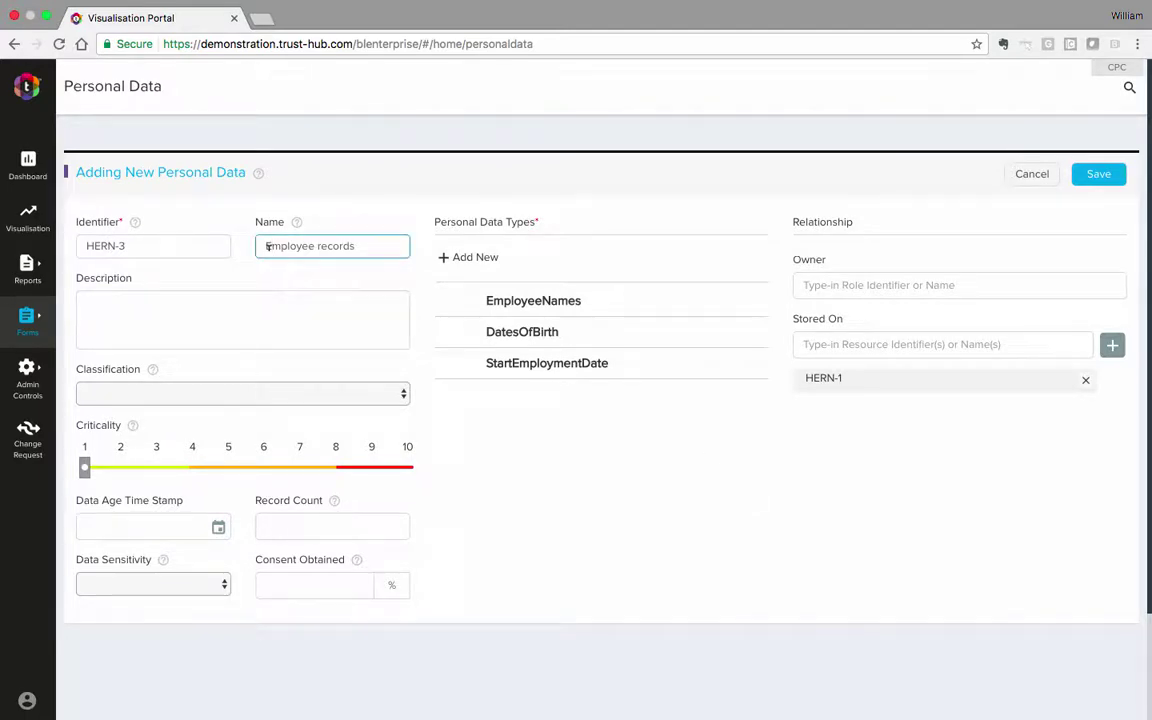
{"action": "type", "text": "Paper e"}
{"action": "left_click", "coordinate": [1099, 175]}
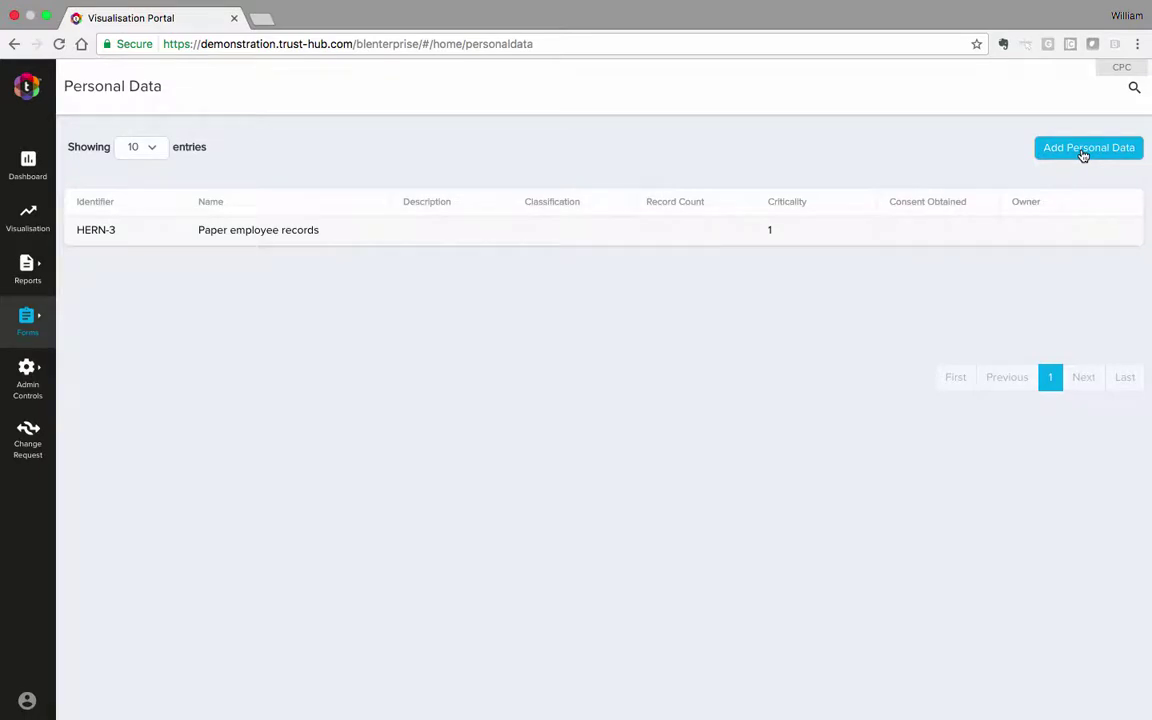
- Start a new personal data record with the identifier HERN-4 and the name Employee records
{"action": "left_click", "coordinate": [1083, 155]}
{"action": "left_click", "coordinate": [135, 292]}
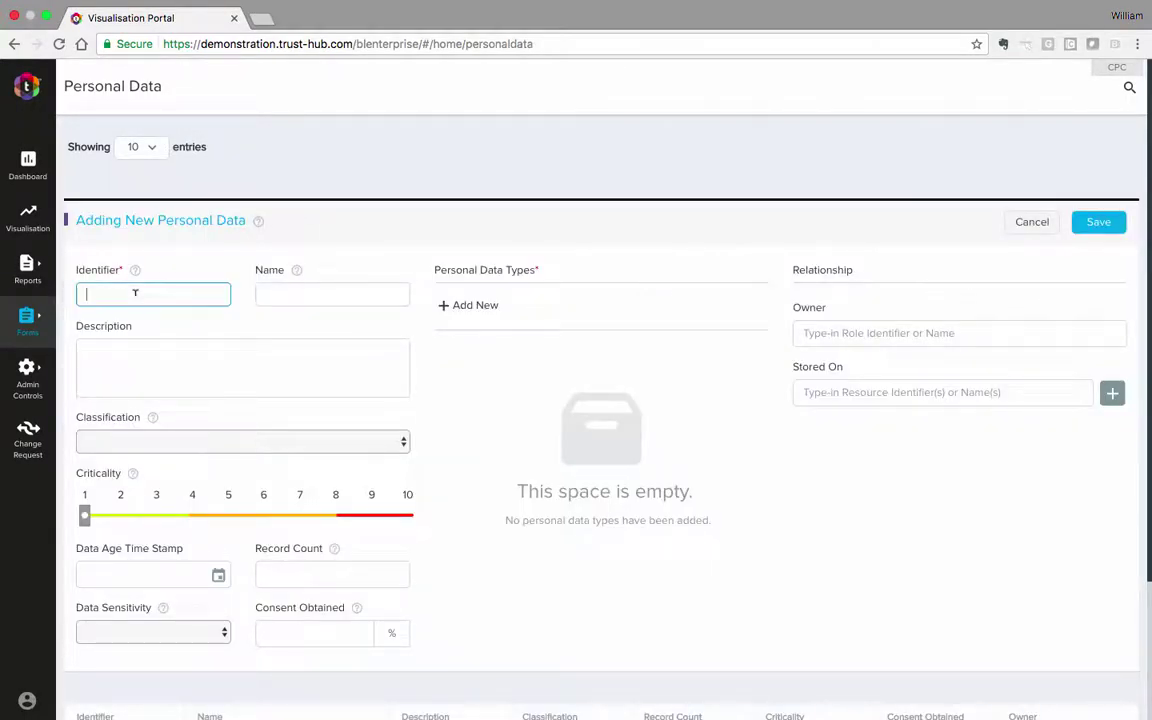
{"action": "type", "text": "HERN-4"}
{"action": "left_click", "coordinate": [276, 293]}
{"action": "type", "text": "Employ"}
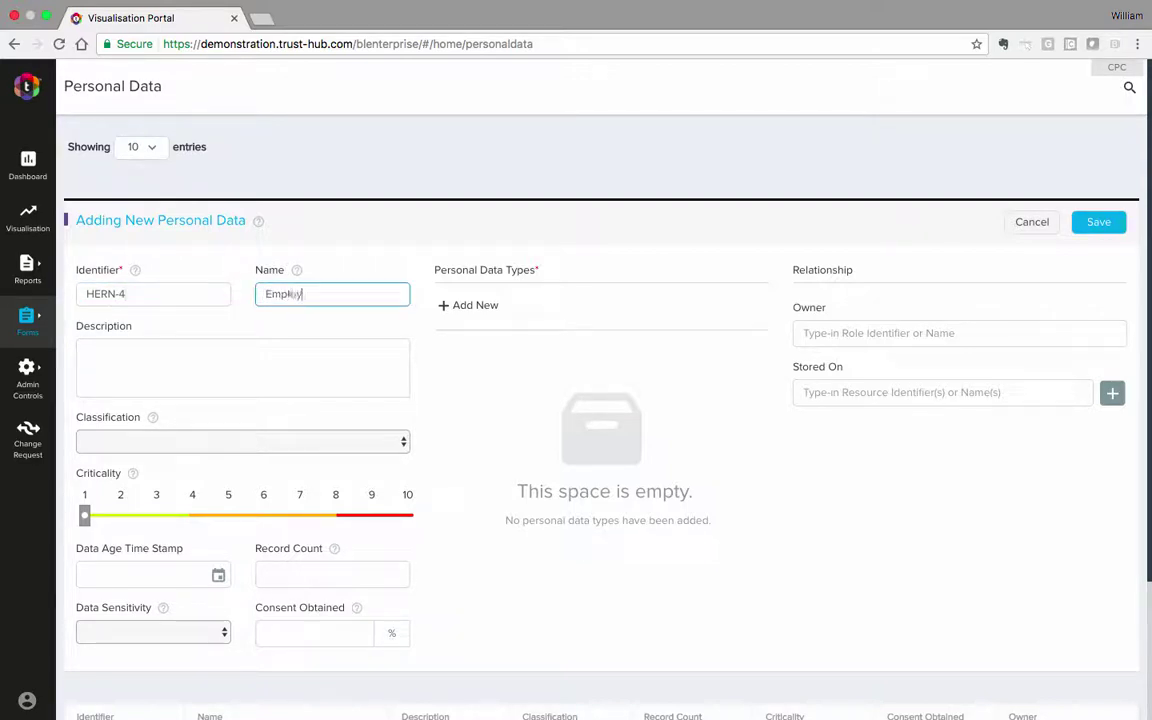
{"action": "type", "text": "ee recrods"}
{"action": "key", "text": "BackSpace"}
{"action": "type", "text": "ords"}
- Add the data server resource HERN-2 as the place where the employee records are stored
{"action": "left_click", "coordinate": [830, 392]}
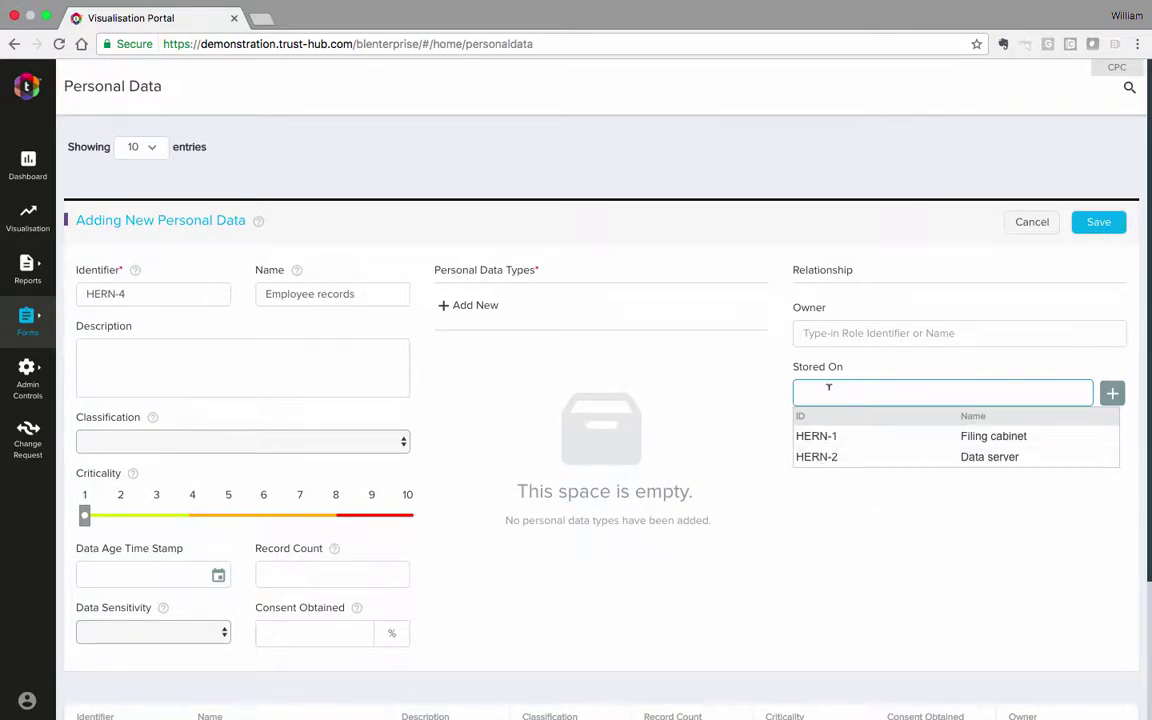
{"action": "key", "text": "BackSpace"}
{"action": "left_click", "coordinate": [828, 460]}
{"action": "left_click", "coordinate": [1112, 394]}
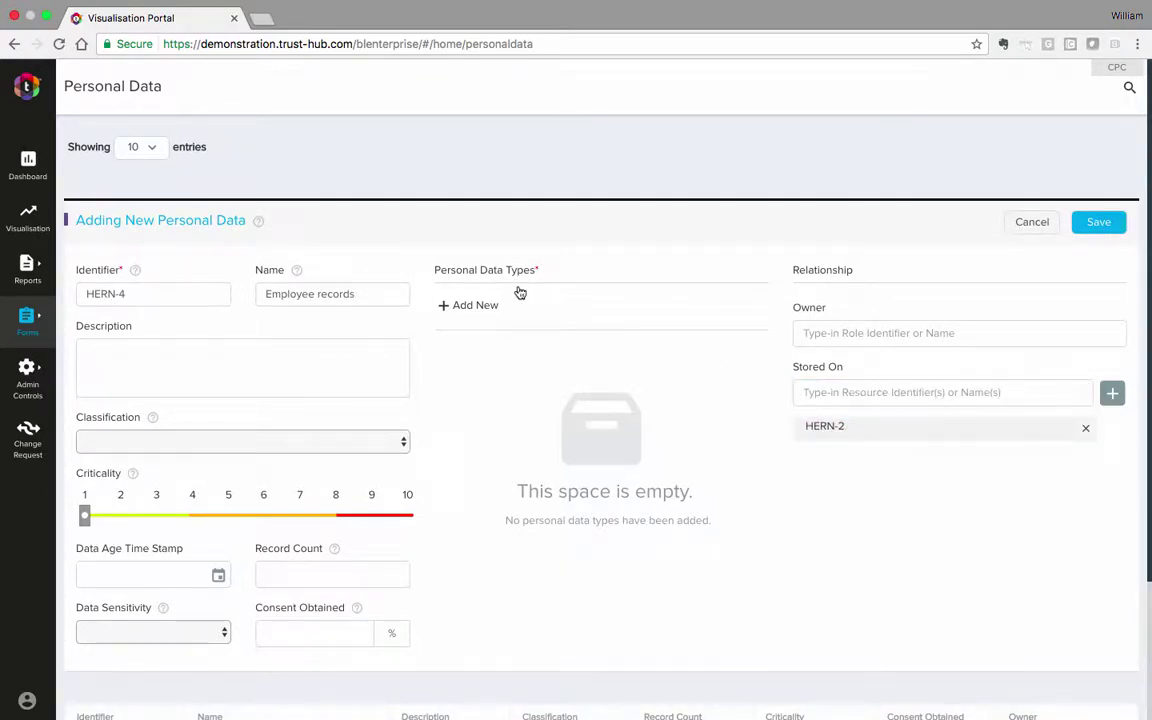
- Add the personal data types EmployeeName and EmployeePerformanceRecords to the record and save it
{"action": "left_click", "coordinate": [470, 305]}
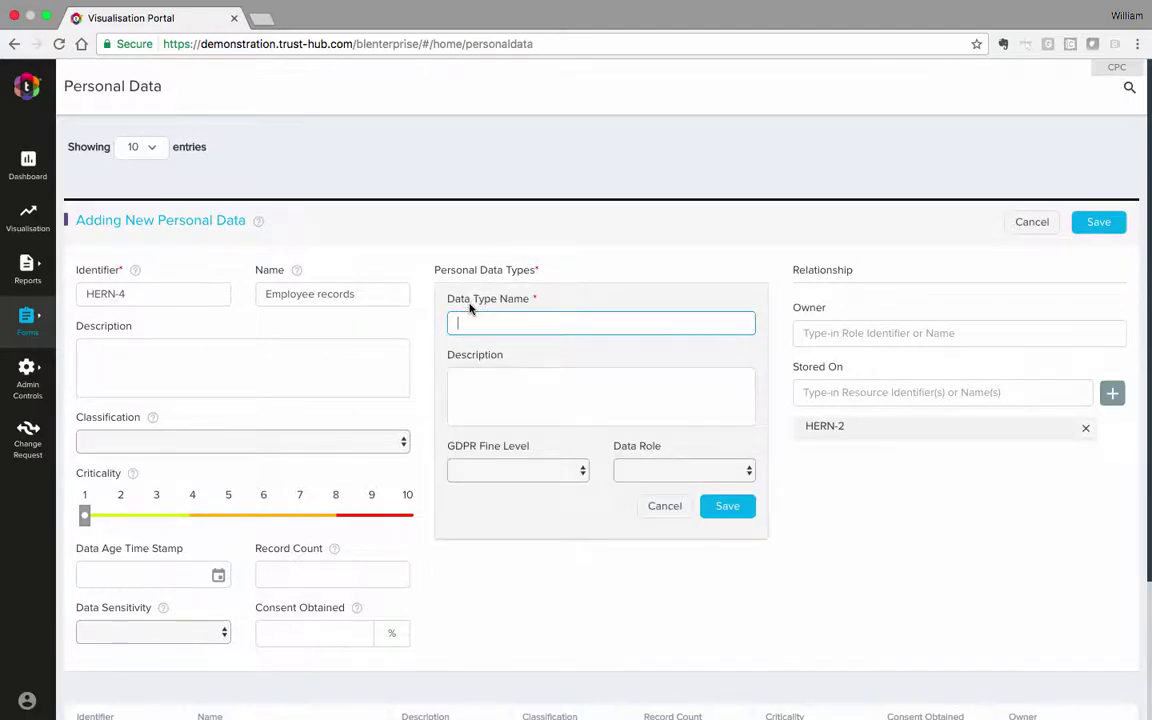
{"action": "type", "text": "EmployeeName"}
{"action": "left_click", "coordinate": [727, 506]}
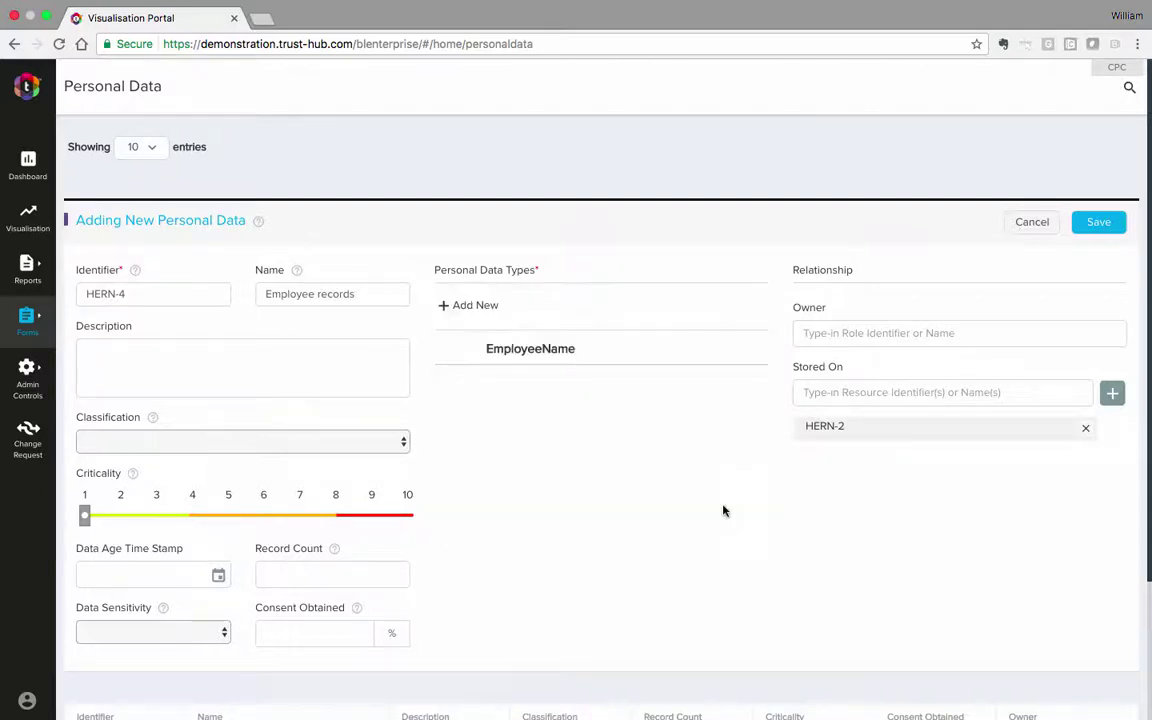
{"action": "left_click", "coordinate": [474, 308]}
{"action": "type", "text": "Em"}
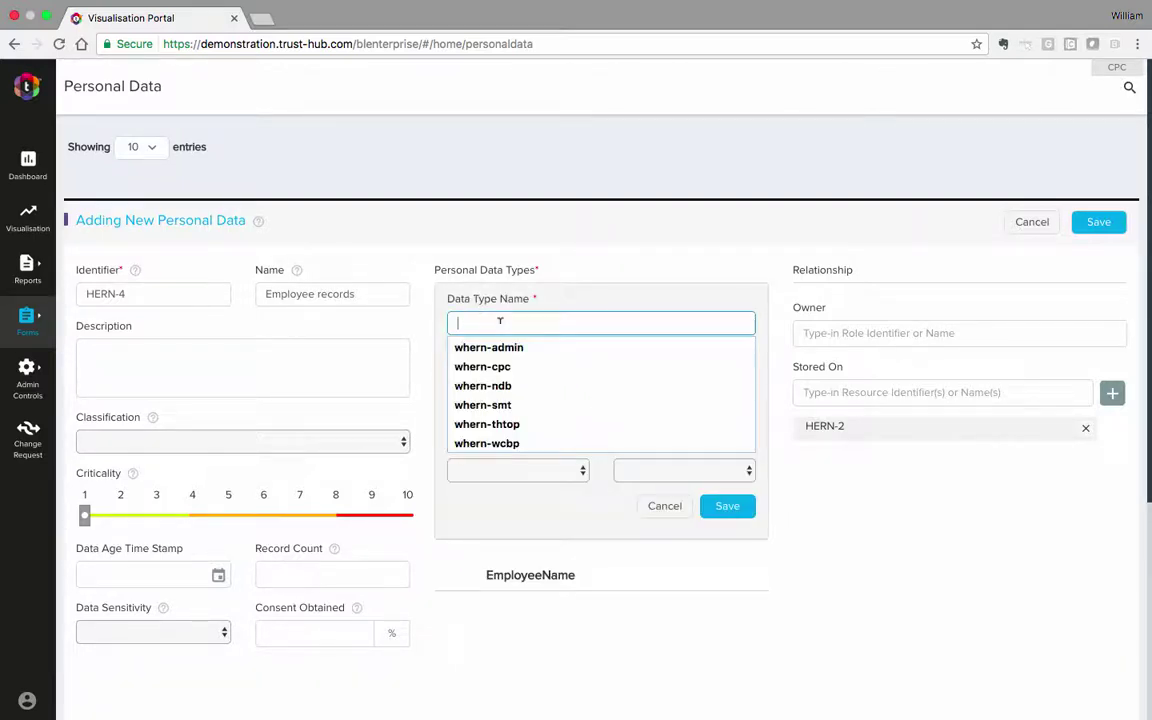
{"action": "type", "text": "ploye"}
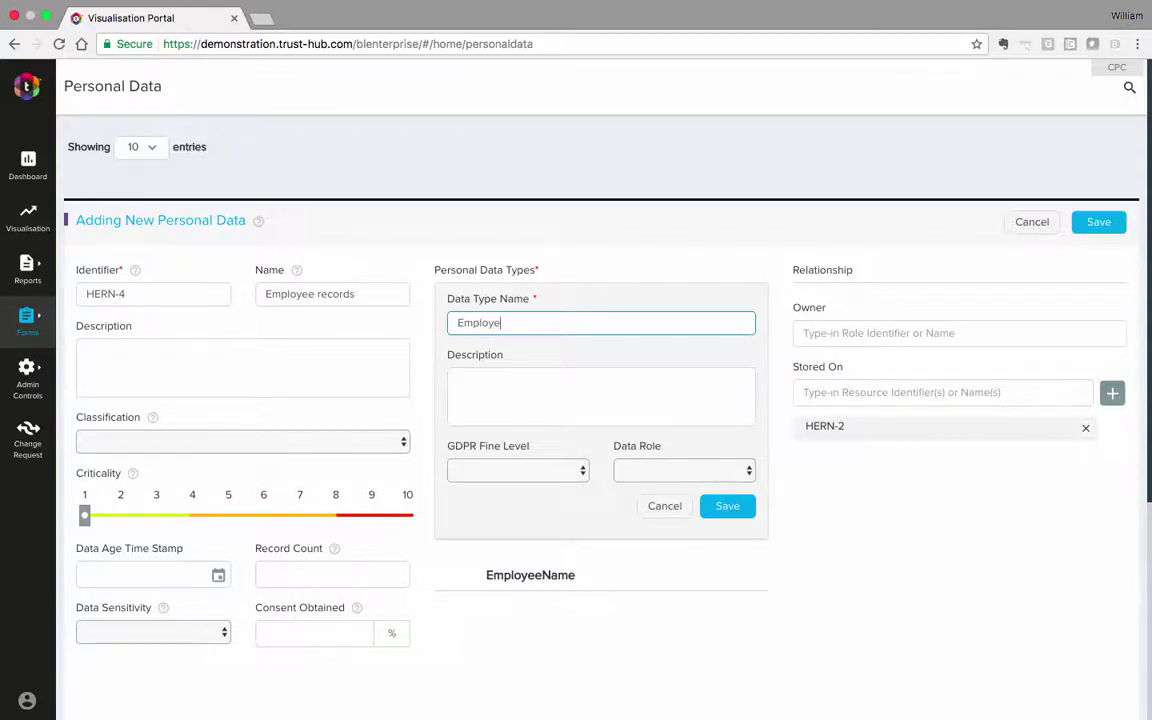
{"action": "type", "text": "e PerformanceRecords"}
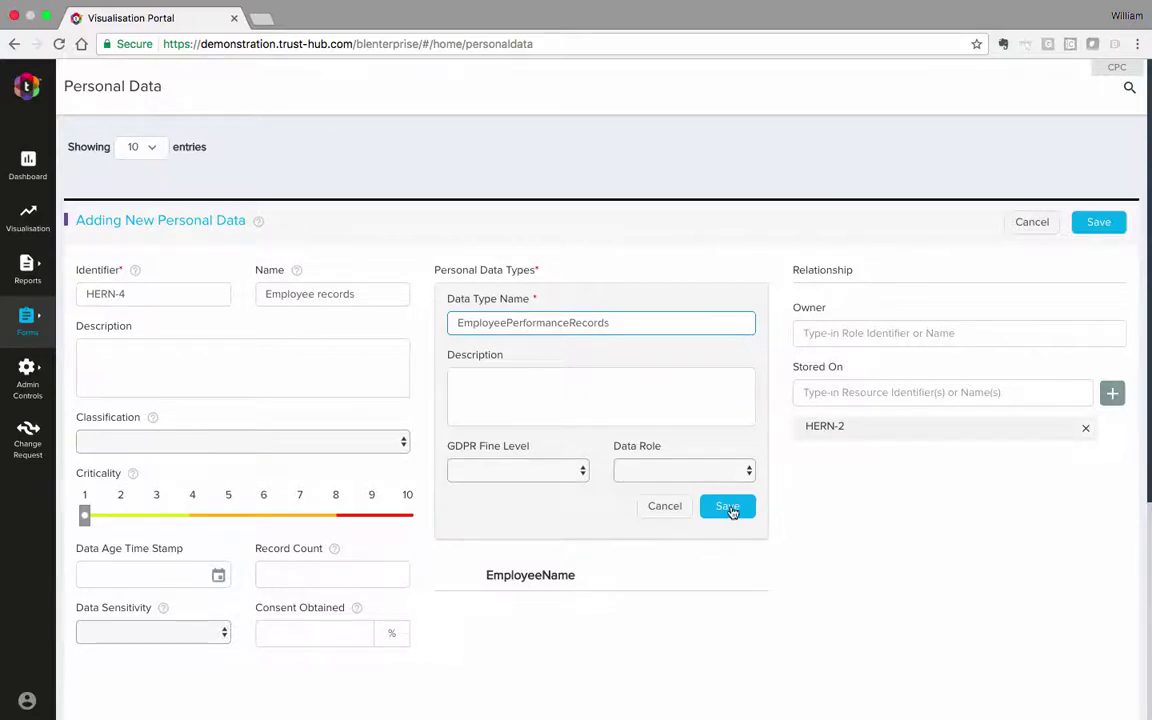
{"action": "left_click", "coordinate": [728, 507]}
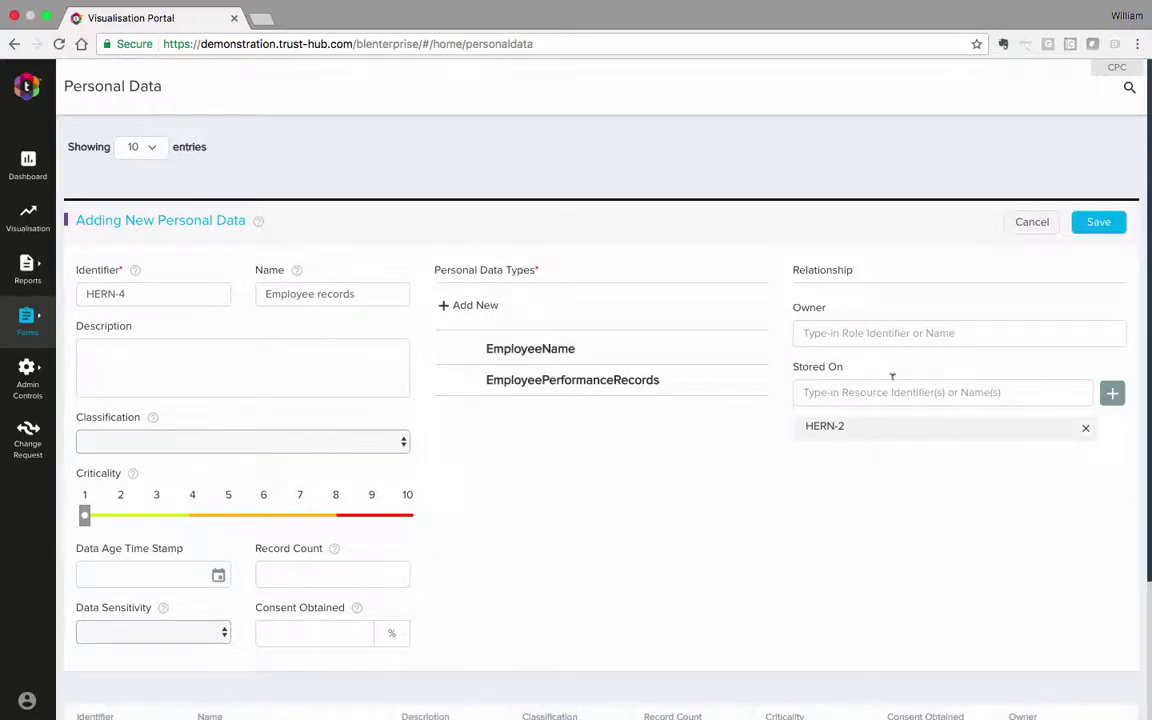
{"action": "left_click", "coordinate": [1098, 226]}
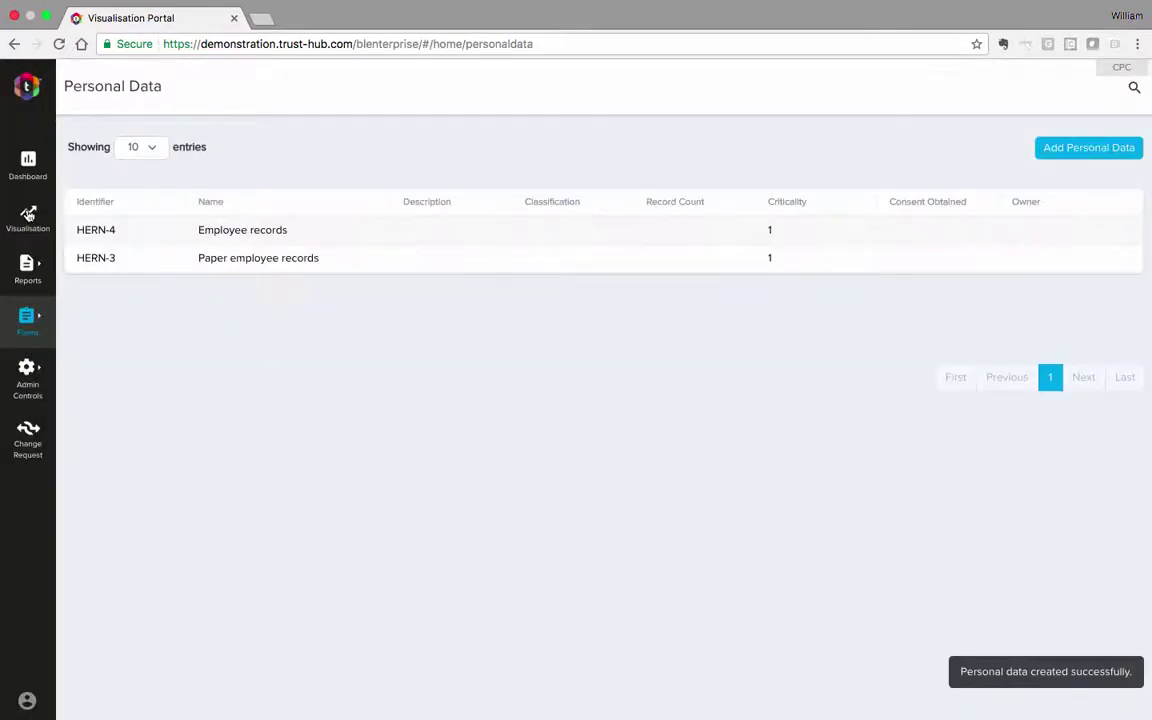
- Show the visualisation and place the Filing cabinet and Data server nodes directly above their linked employee records
{"action": "left_click", "coordinate": [28, 214]}
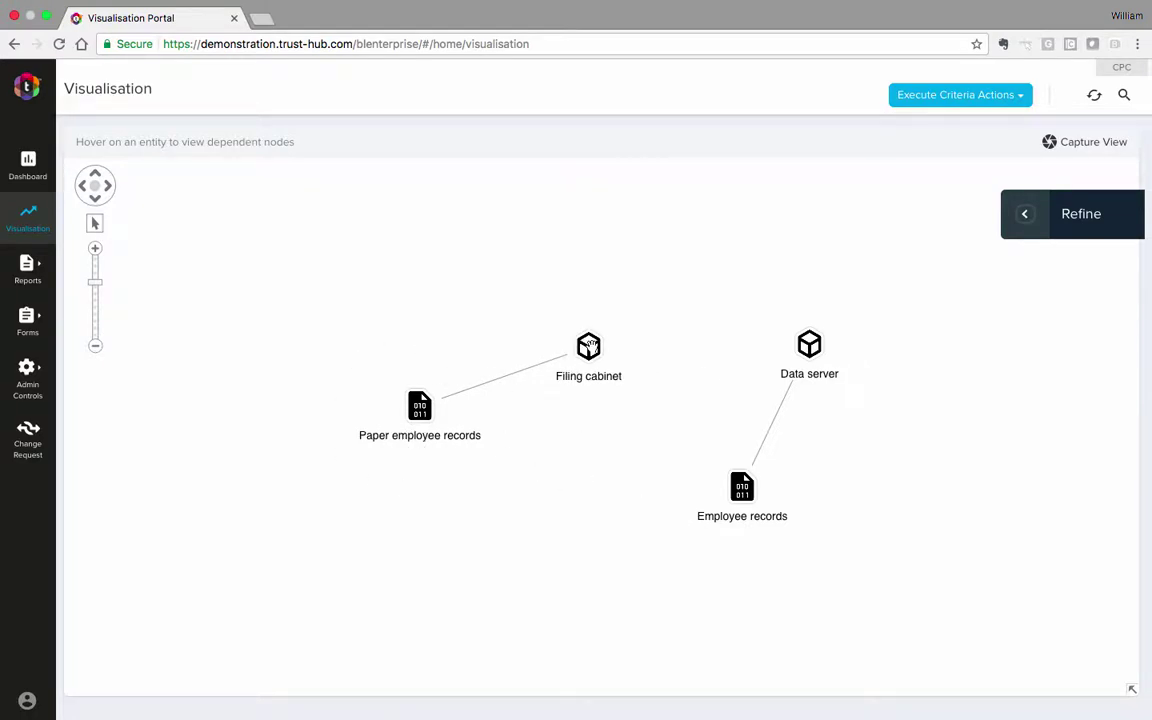
{"action": "left_click_drag", "start_coordinate": [588, 346], "coordinate": [420, 288]}
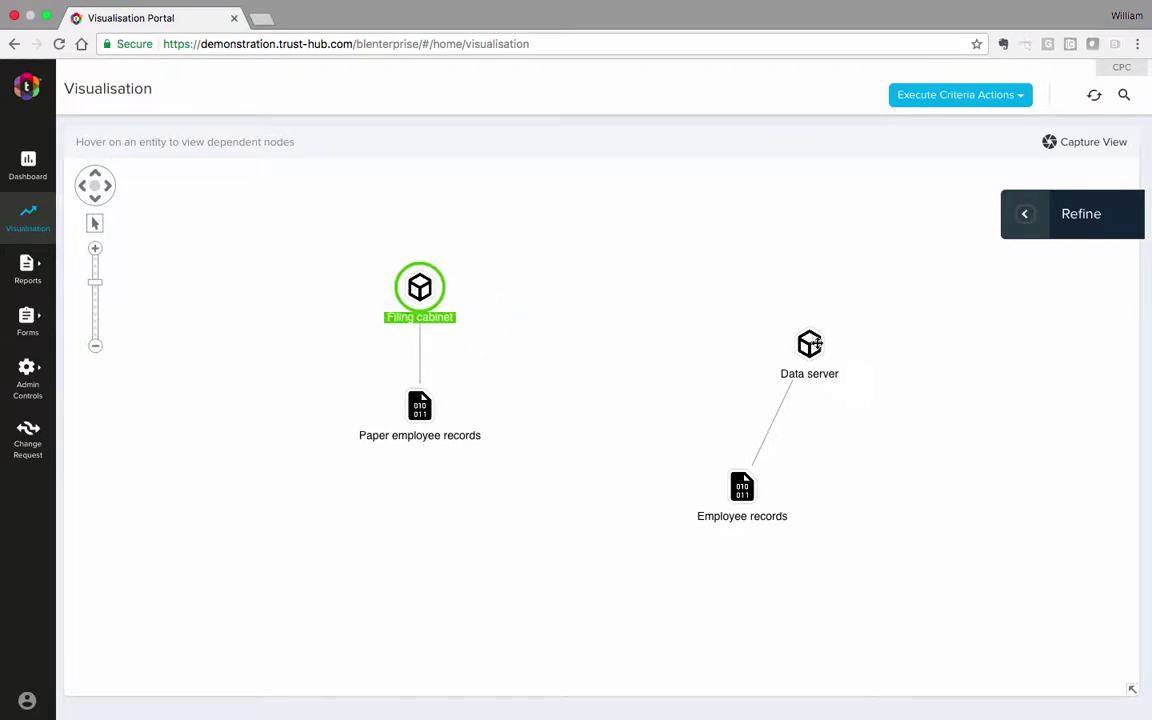
{"action": "left_click_drag", "start_coordinate": [809, 343], "coordinate": [736, 340]}
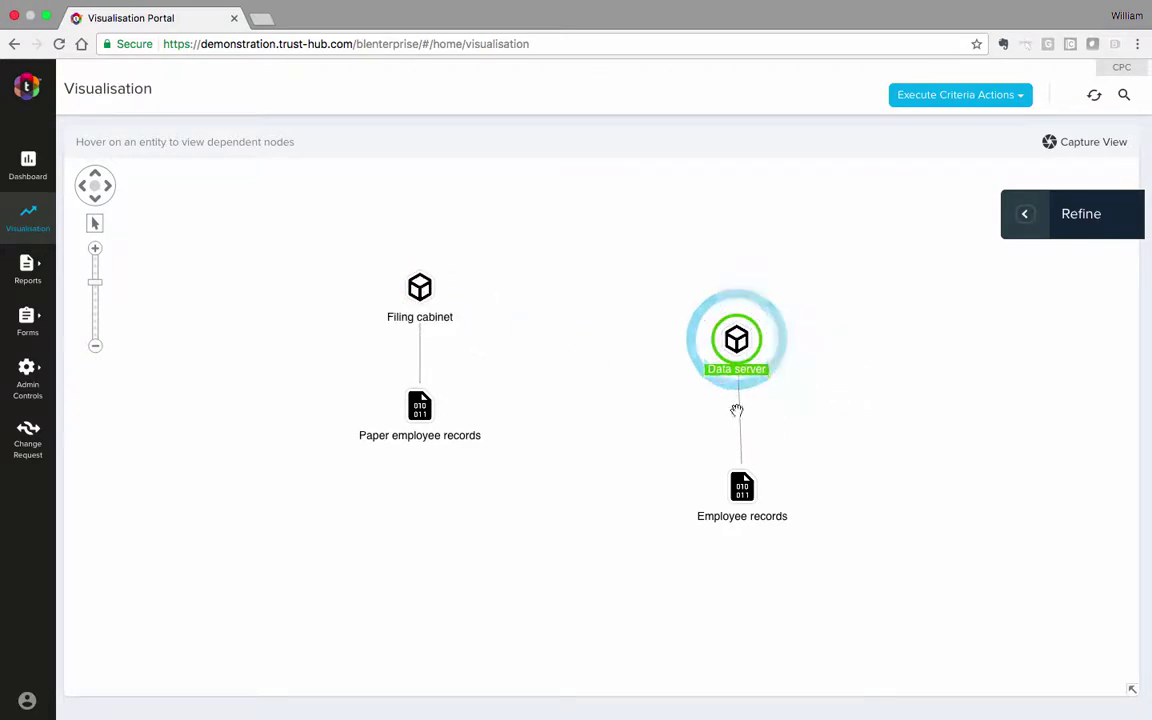
- Start a new business process with the identifier HERN-5 and the name Performance Evaluation
{"action": "left_click", "coordinate": [31, 325]}
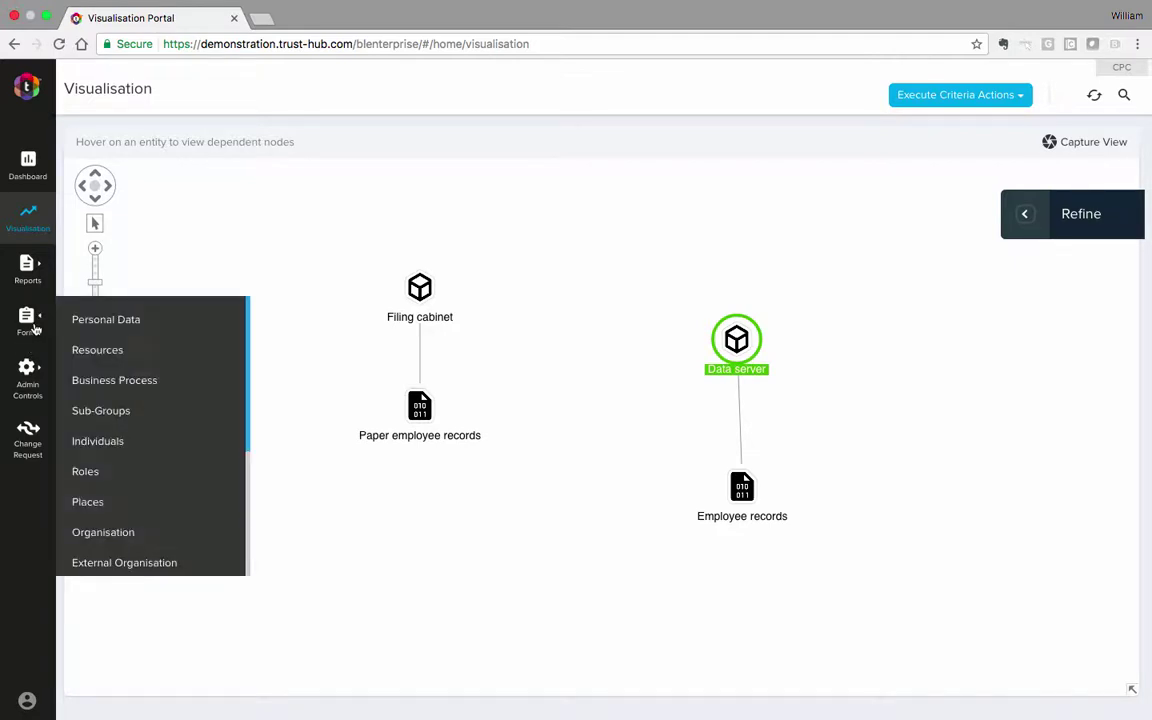
{"action": "left_click", "coordinate": [110, 381]}
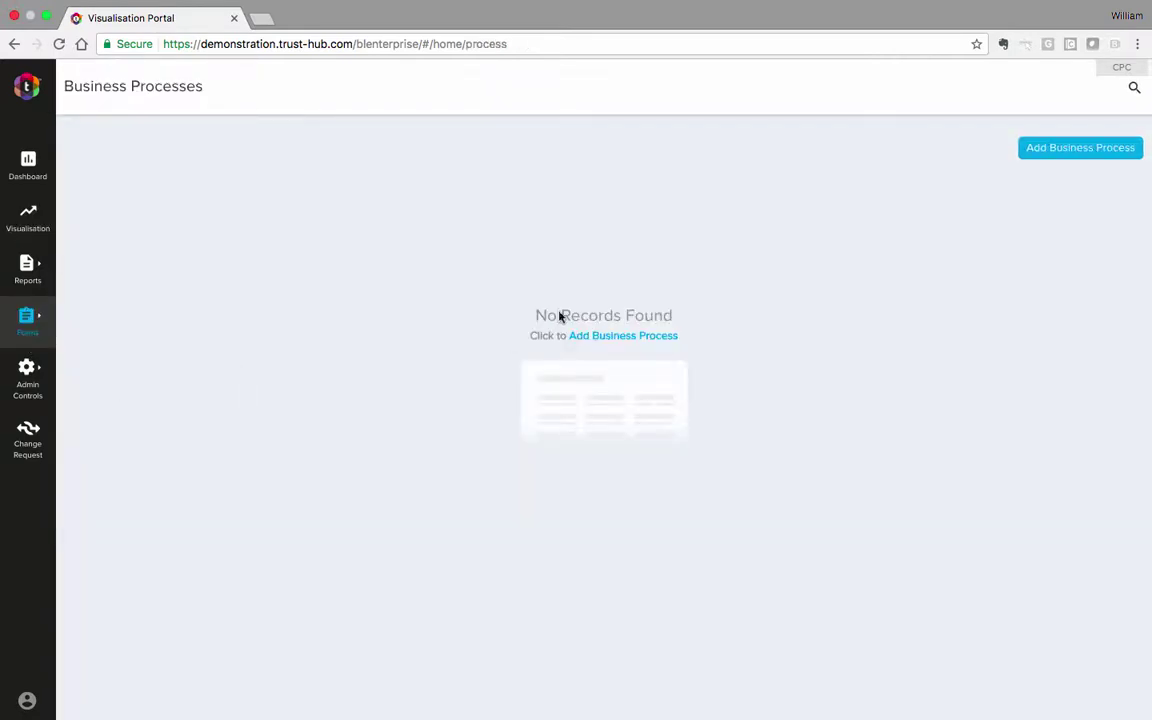
{"action": "left_click", "coordinate": [579, 338]}
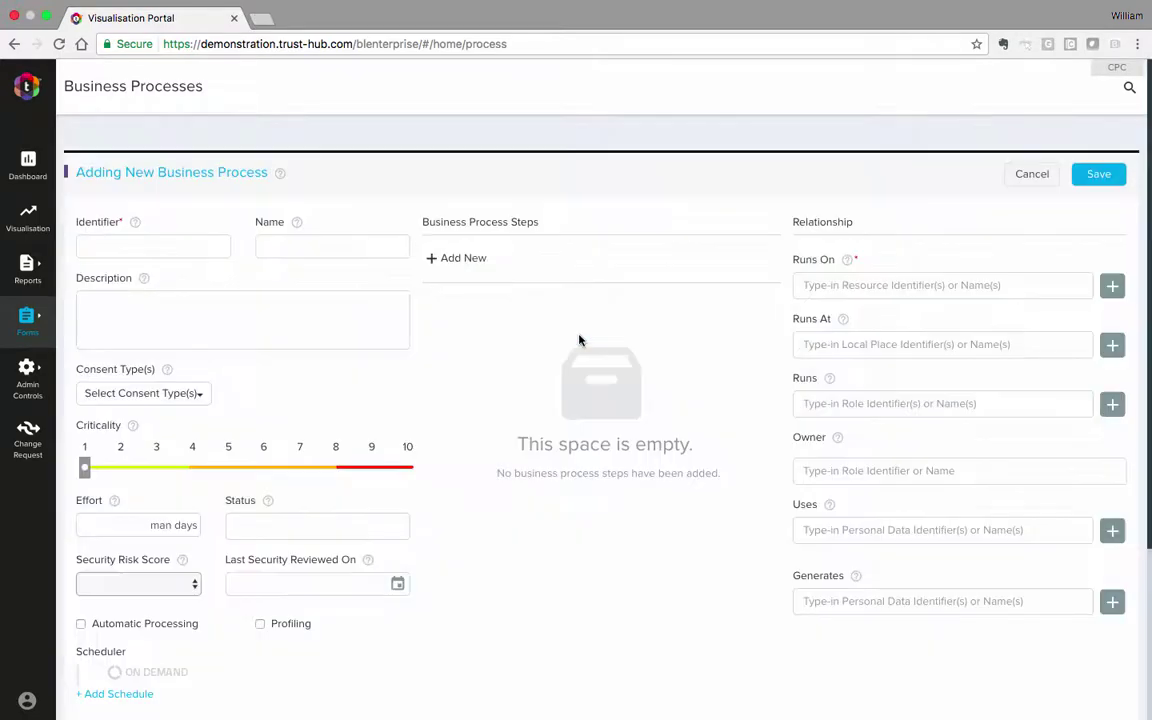
{"action": "left_click", "coordinate": [185, 243]}
{"action": "type", "text": "HERN-5"}
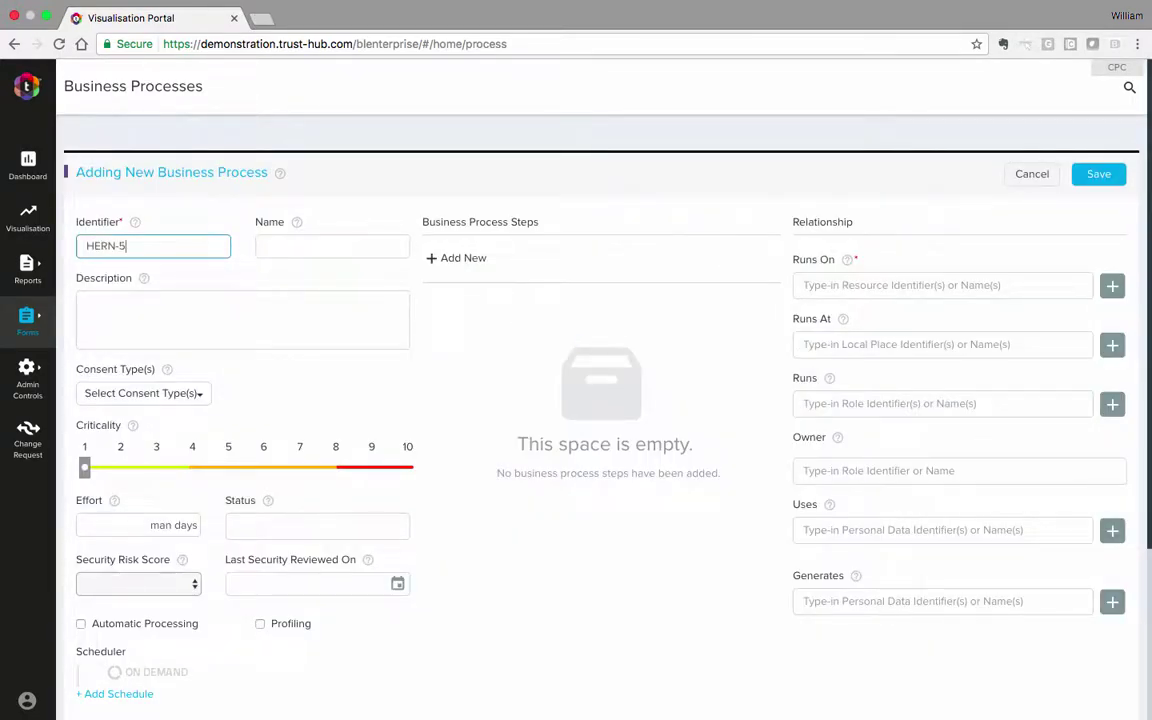
{"action": "left_click", "coordinate": [360, 247]}
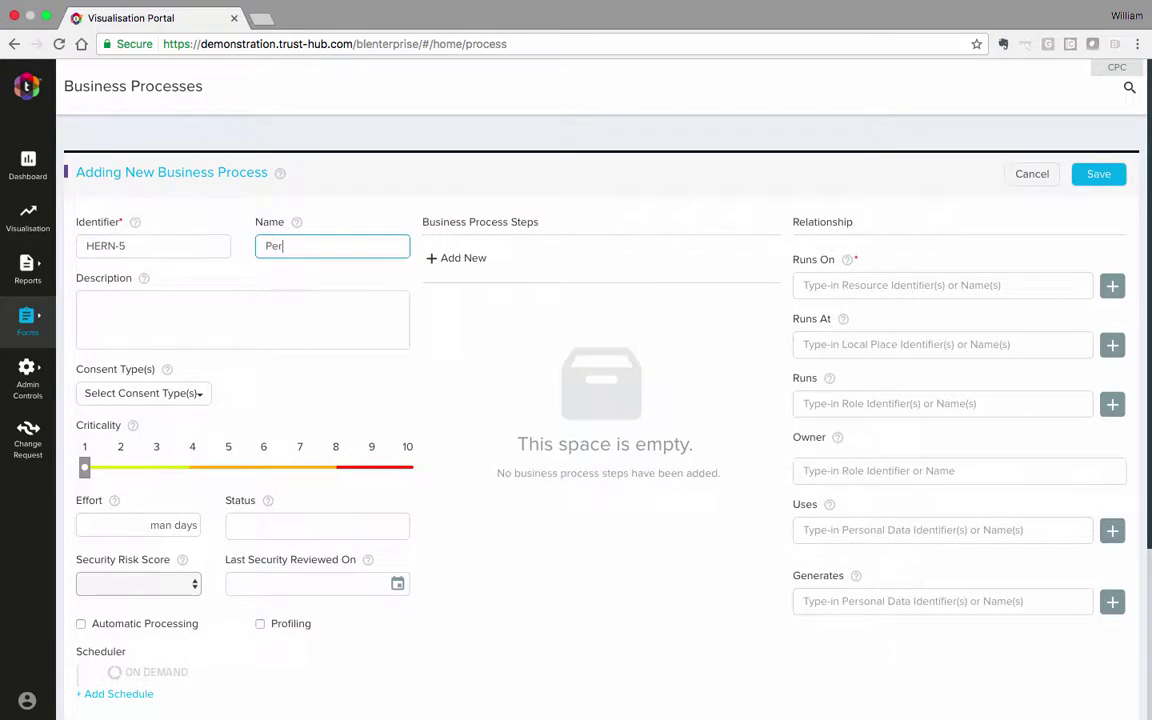
{"action": "type", "text": "Performance Evaluation"}
- Add the data server HERN-2 as the resource the business process runs on
{"action": "left_click", "coordinate": [910, 289]}
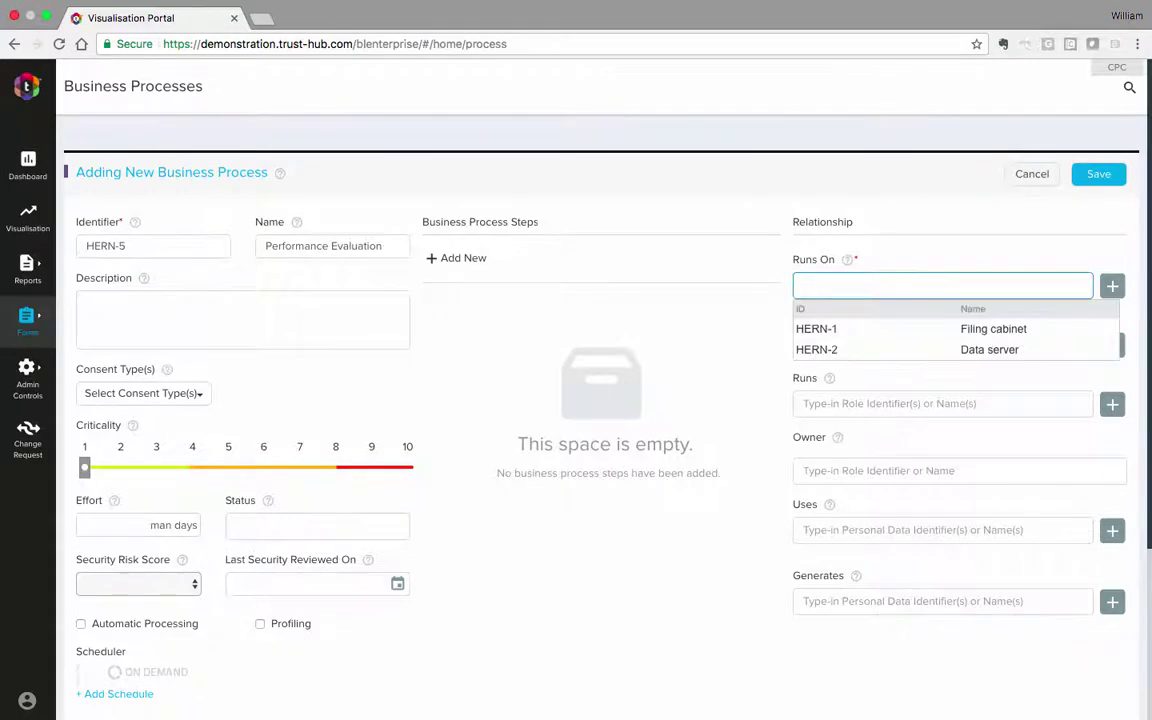
{"action": "left_click", "coordinate": [968, 351]}
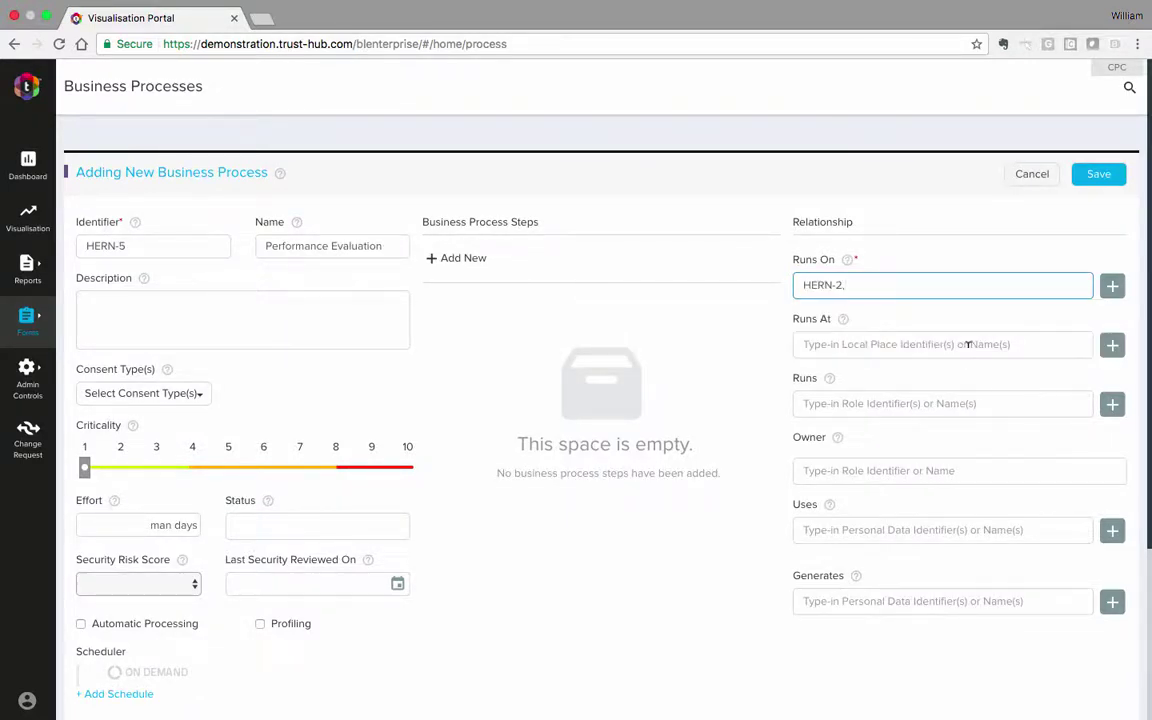
{"action": "left_click", "coordinate": [1112, 287]}
- Add the paper employee records HERN-3 as data the process uses, selecting DatesOfBirth, StartEmploymentDate and EmployeeNames
{"action": "scroll", "coordinate": [1041, 514], "scroll_direction": "down", "scroll_amount": 3}
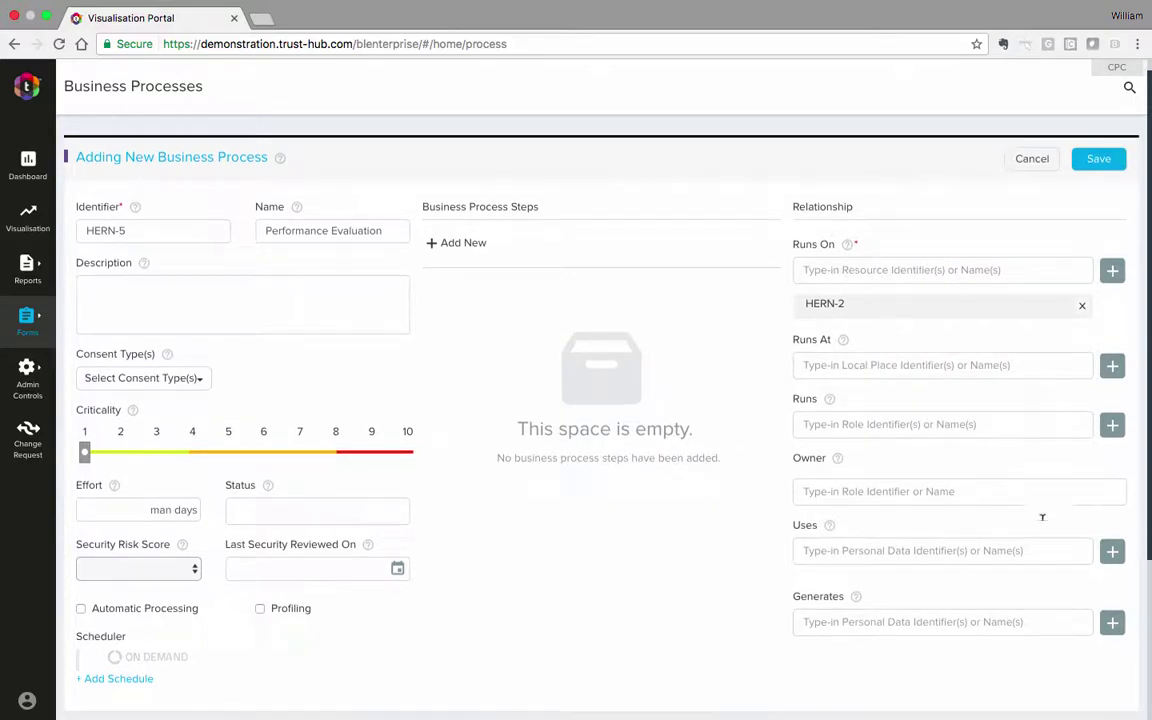
{"action": "left_click", "coordinate": [1042, 455]}
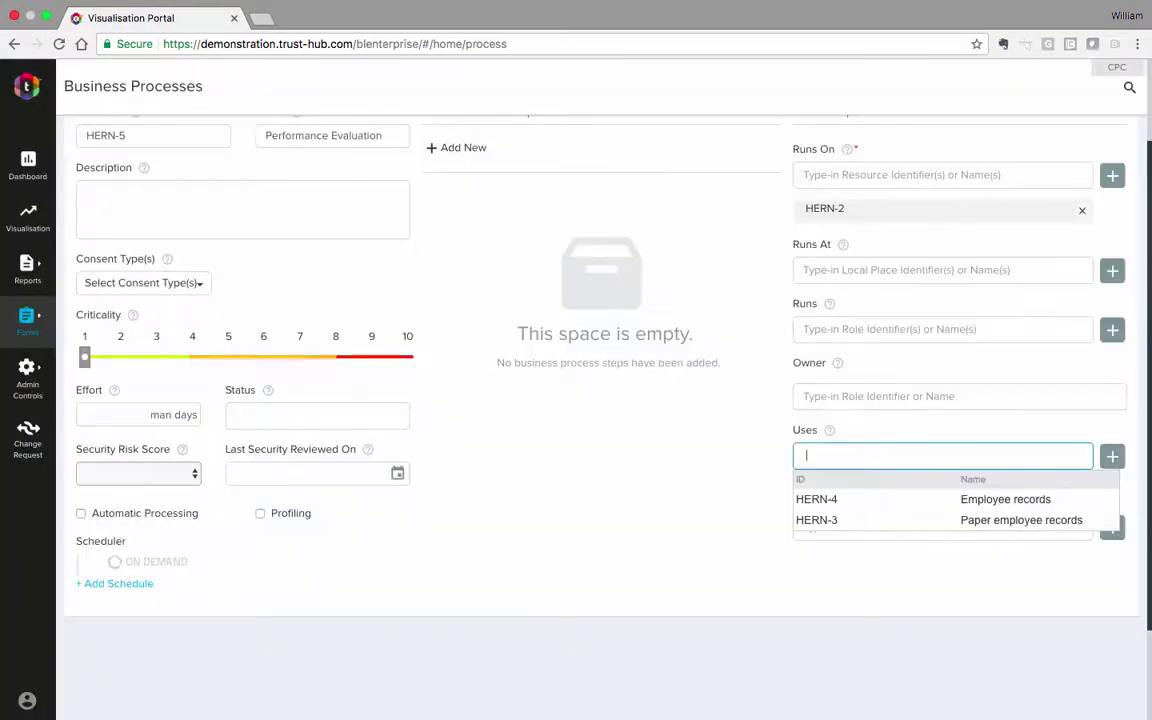
{"action": "left_click", "coordinate": [1028, 525]}
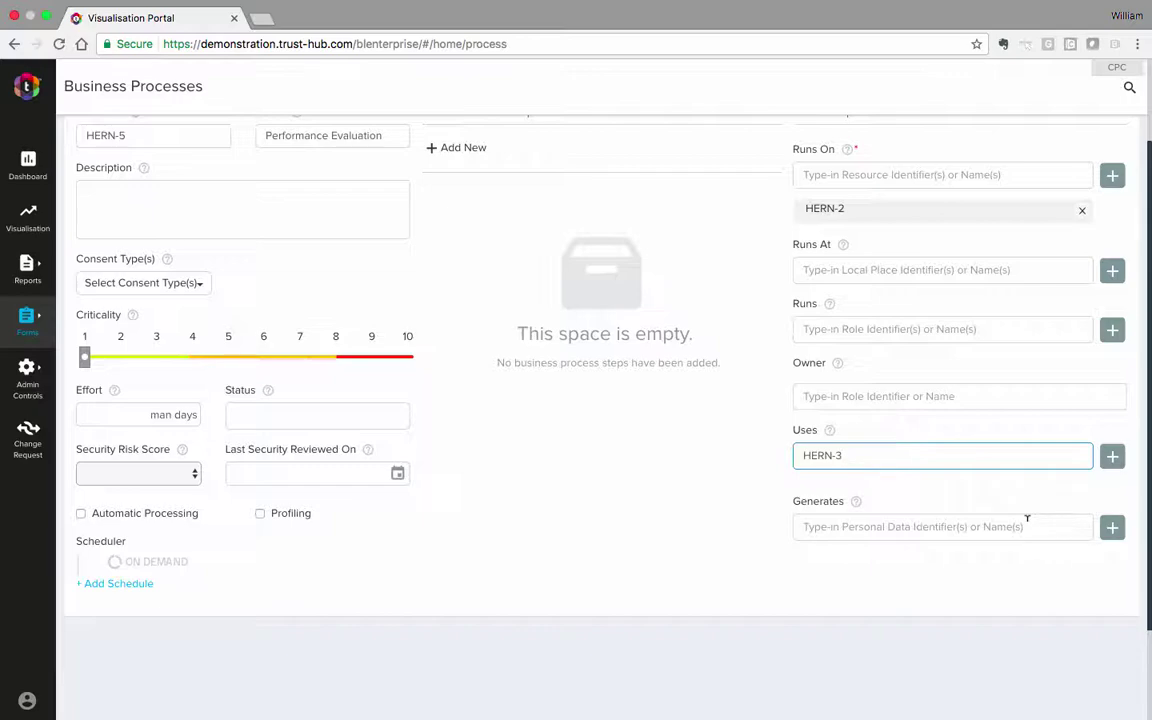
{"action": "left_click", "coordinate": [1112, 458]}
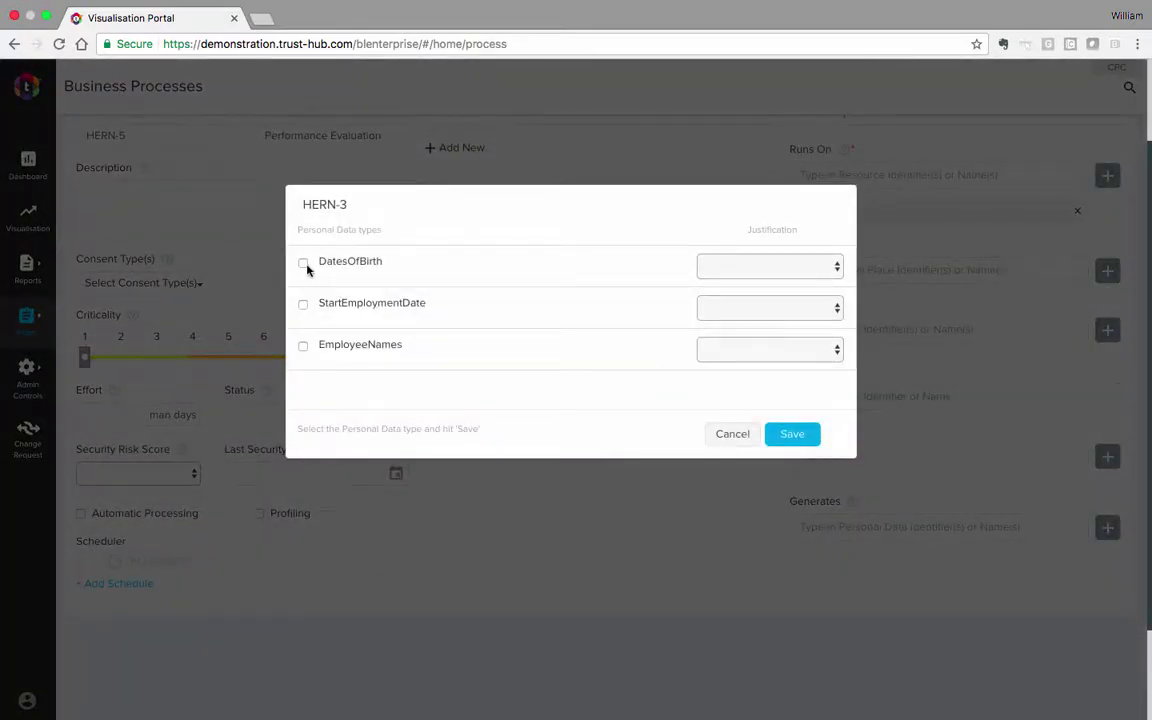
{"action": "left_click", "coordinate": [304, 266]}
{"action": "left_click", "coordinate": [304, 346]}
- Set the justification of all three HERN-3 data types to Contractual and save the selection
{"action": "left_click", "coordinate": [835, 268]}
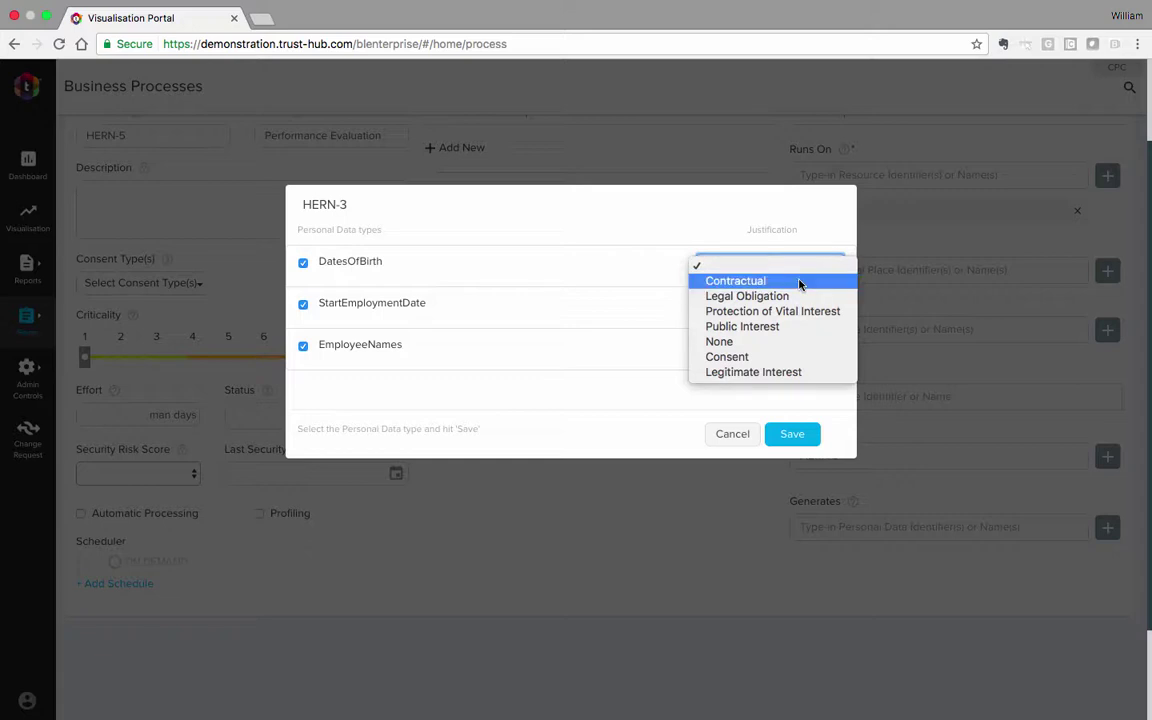
{"action": "left_click", "coordinate": [800, 285]}
{"action": "left_click", "coordinate": [828, 309]}
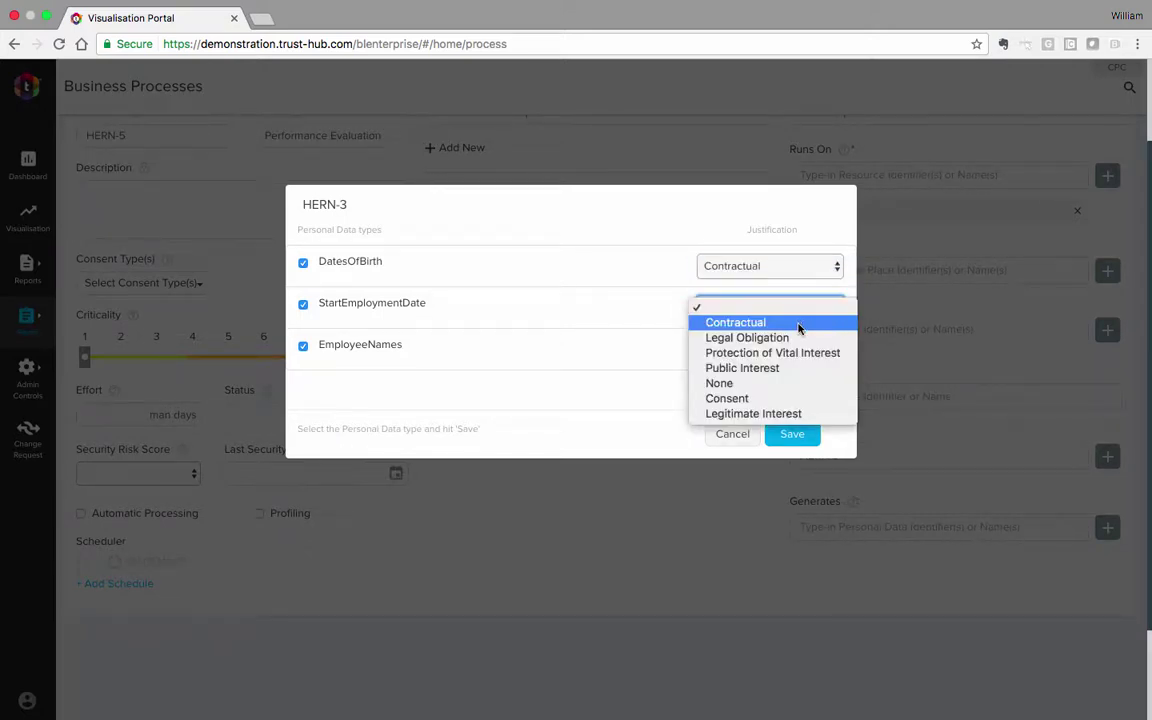
{"action": "left_click", "coordinate": [799, 323]}
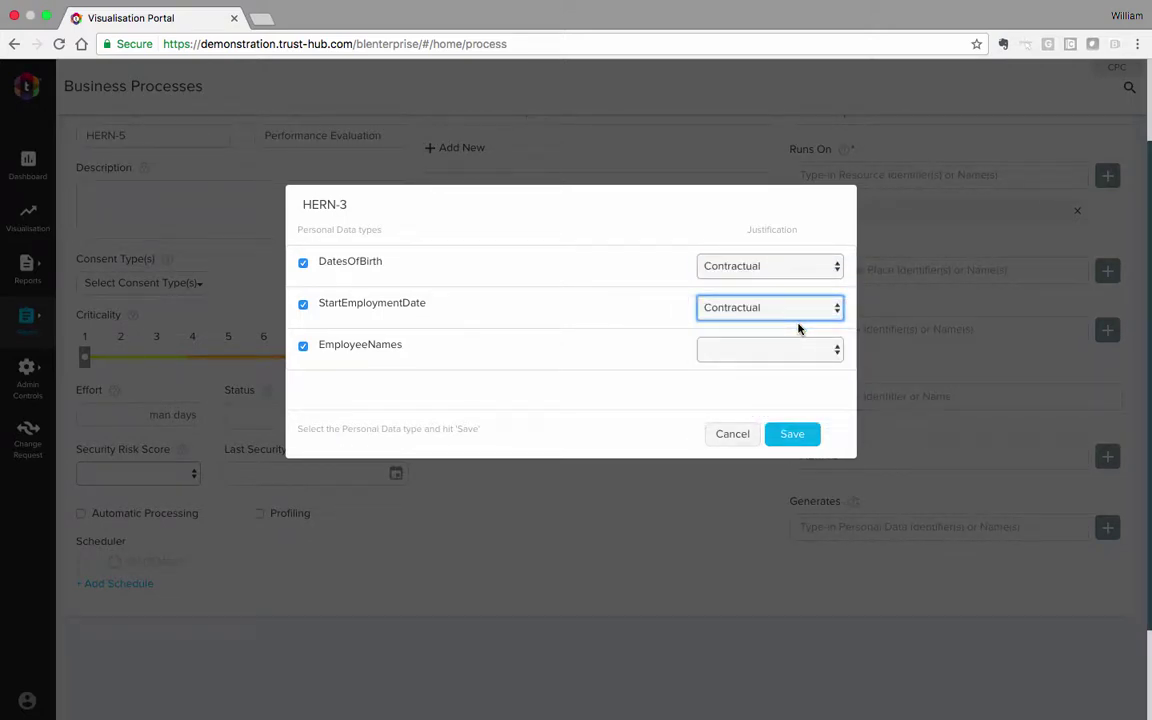
{"action": "left_click", "coordinate": [836, 350]}
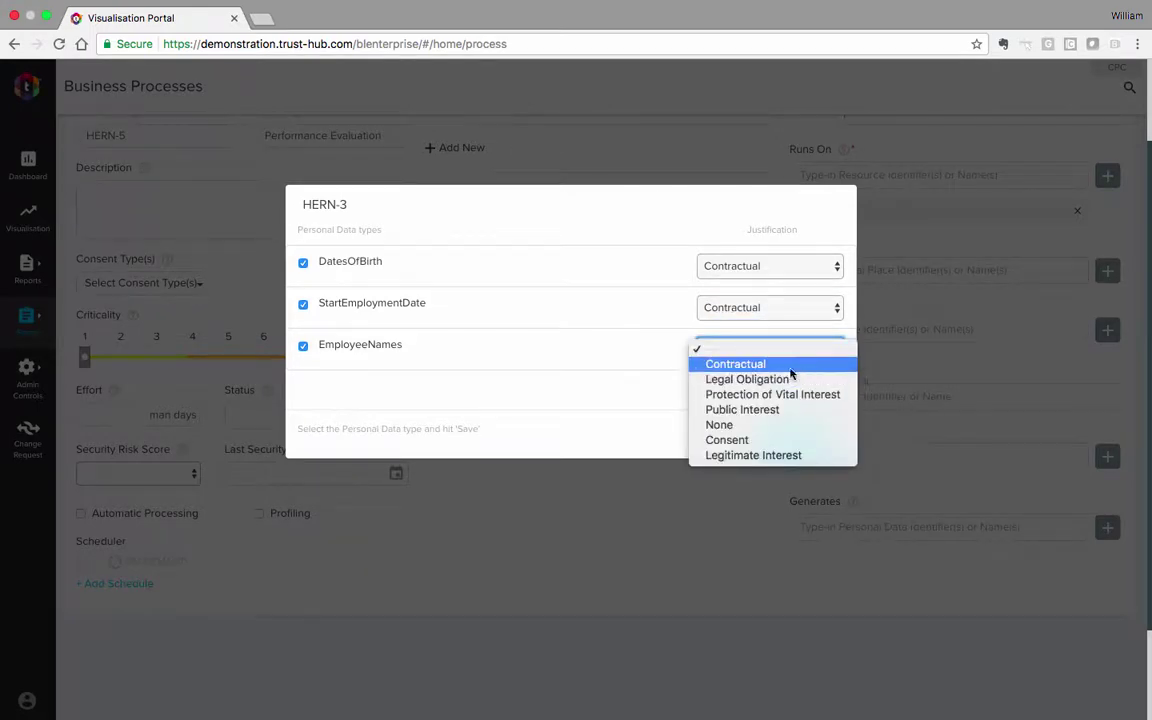
{"action": "left_click", "coordinate": [799, 366]}
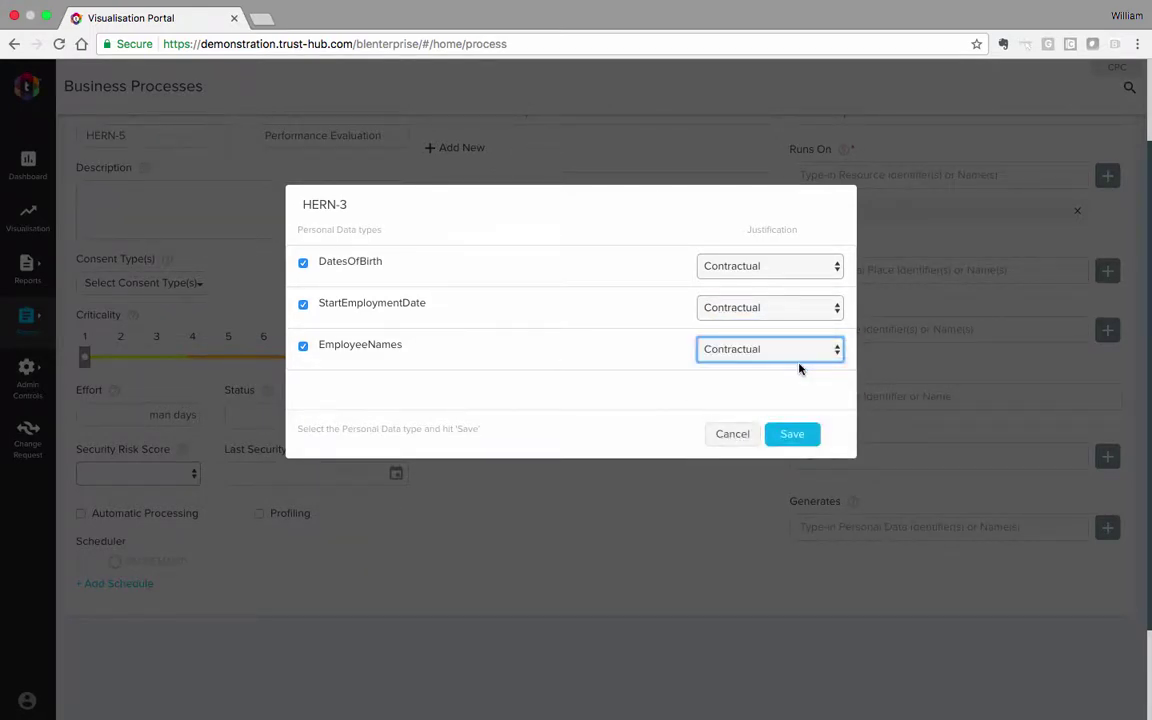
{"action": "left_click", "coordinate": [797, 438]}
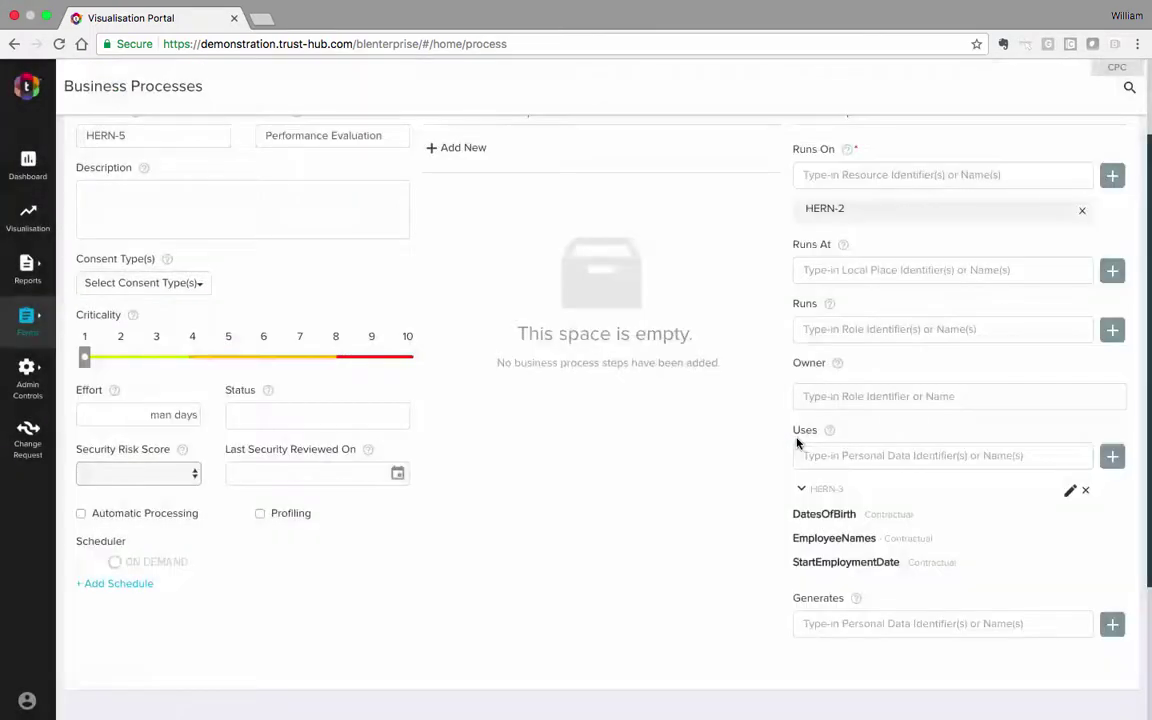
- Add the employee records HERN-4 as data the process uses, selecting EmployeeName and EmployeePerformanceRecords
{"action": "left_click", "coordinate": [1024, 453]}
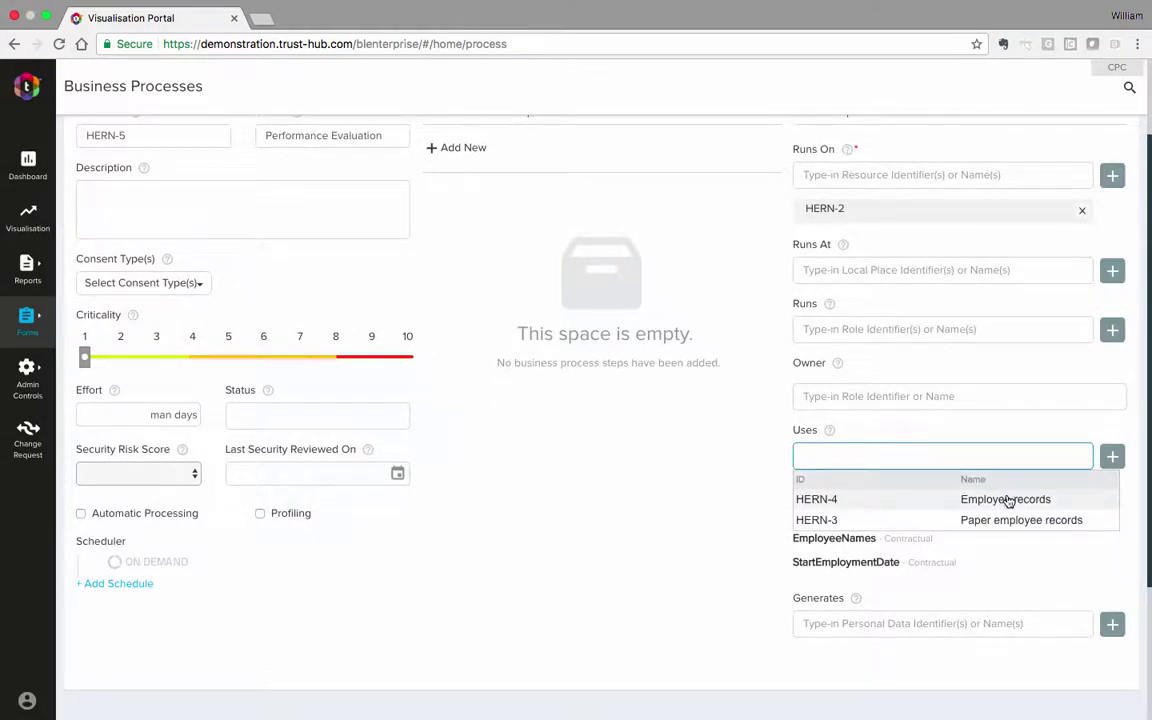
{"action": "left_click", "coordinate": [1008, 500]}
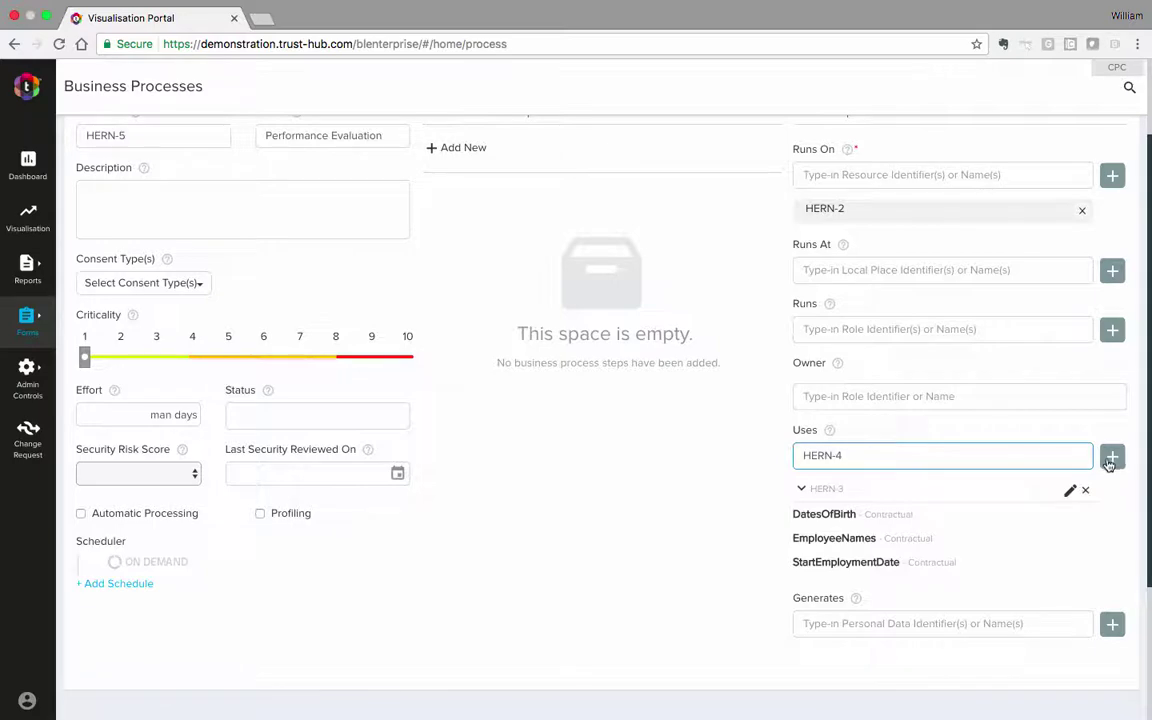
{"action": "left_click", "coordinate": [1111, 458]}
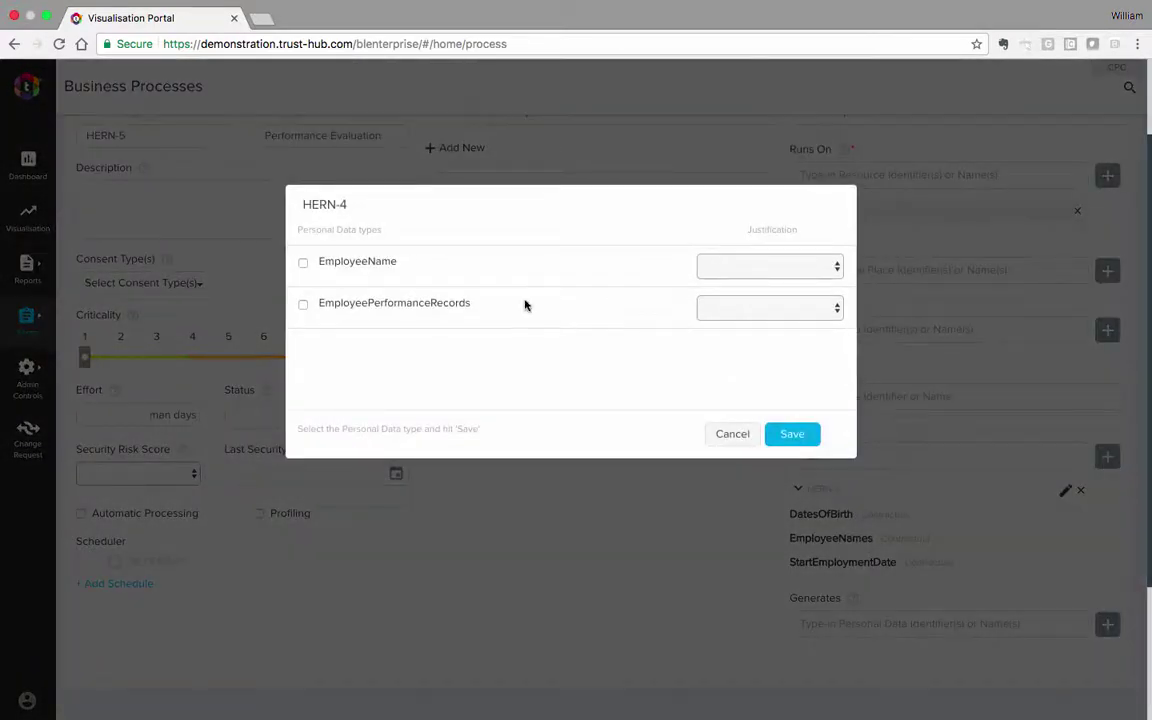
{"action": "left_click", "coordinate": [303, 263]}
{"action": "left_click", "coordinate": [303, 306]}
- Set the justification of both HERN-4 data types to Contractual and save the selection
{"action": "left_click", "coordinate": [832, 266]}
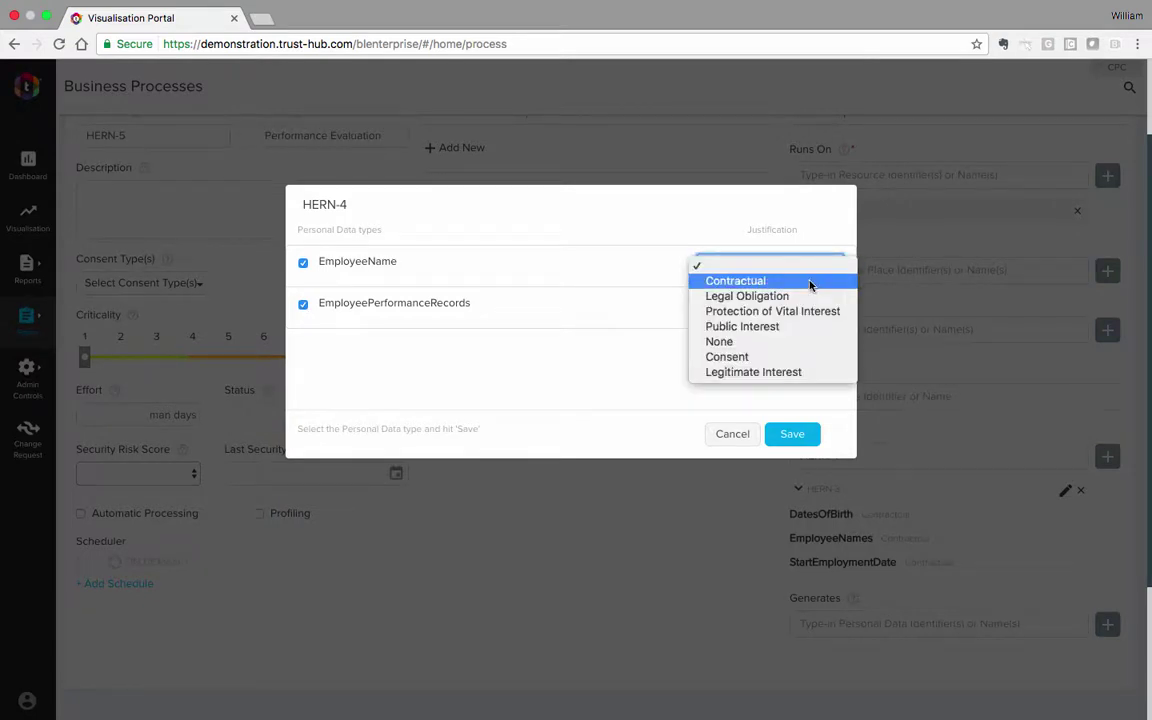
{"action": "left_click", "coordinate": [810, 285]}
{"action": "left_click", "coordinate": [835, 306]}
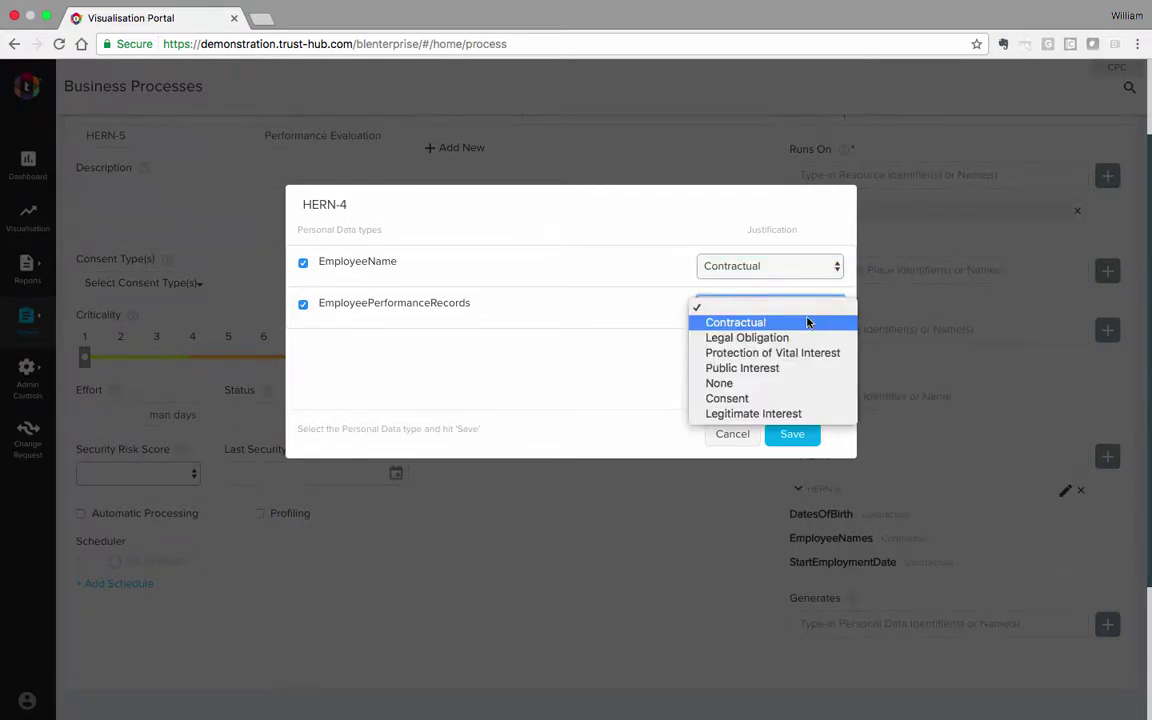
{"action": "left_click", "coordinate": [808, 322]}
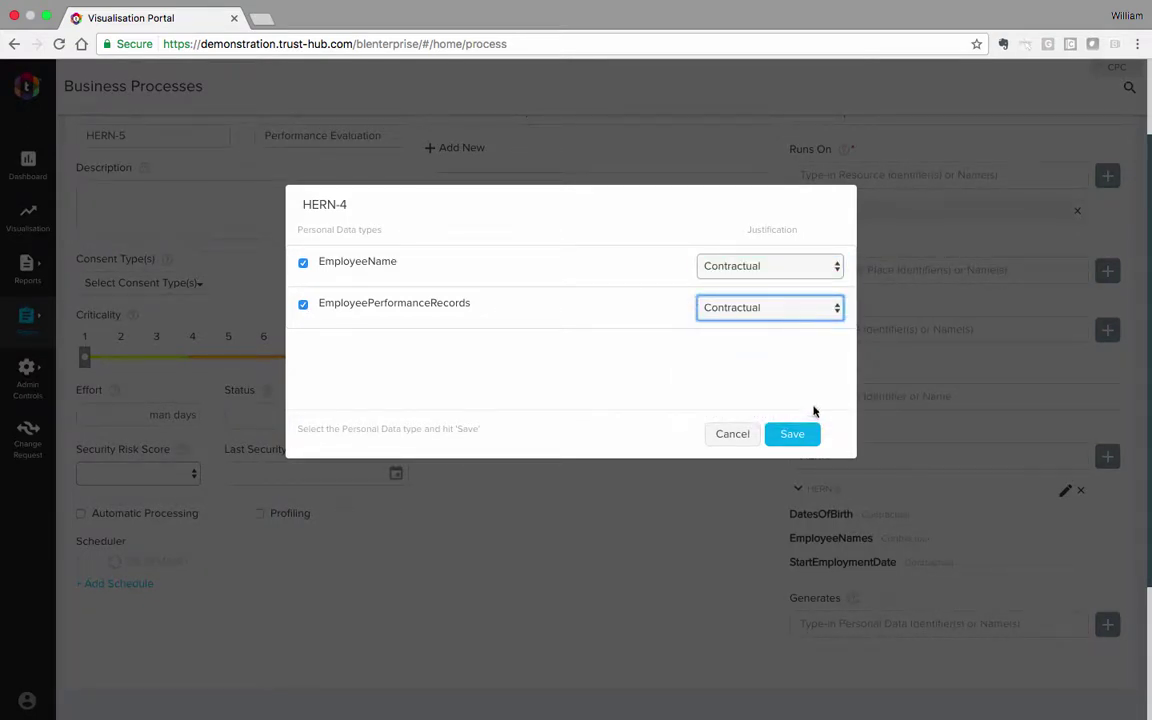
{"action": "left_click", "coordinate": [803, 435]}
- Add EmployeePerformanceRecords from HERN-4 as data the process generates, and save the new business process
{"action": "scroll", "coordinate": [665, 507], "scroll_direction": "down", "scroll_amount": 3}
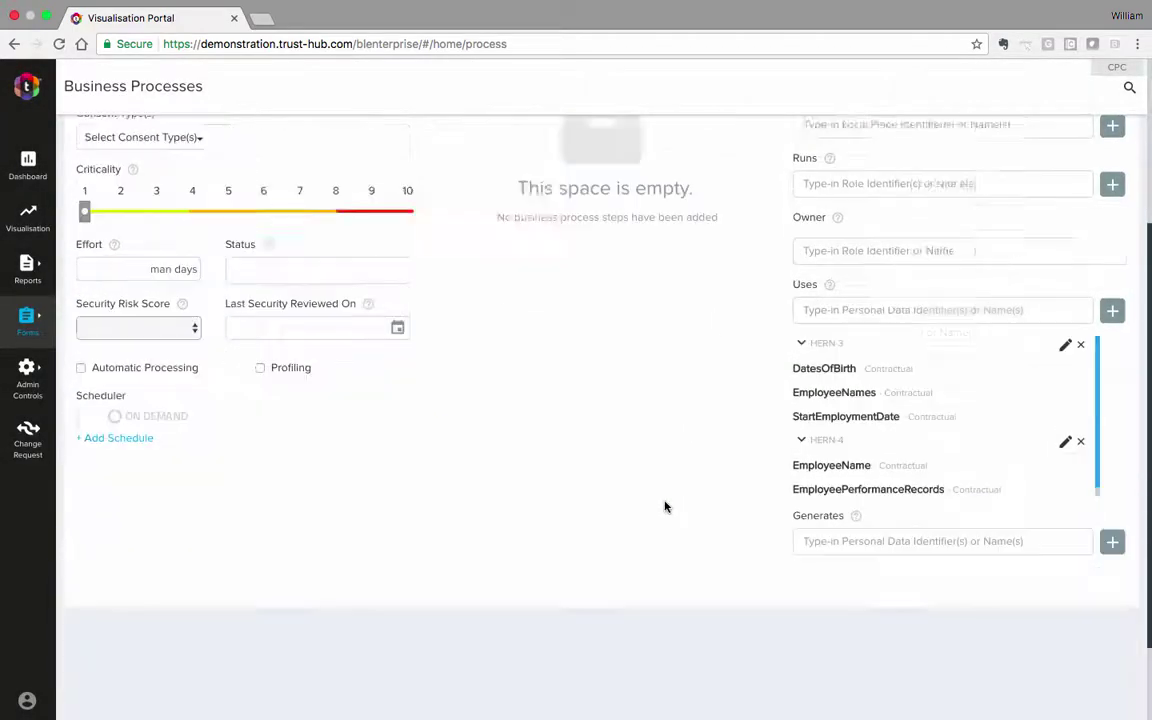
{"action": "scroll", "coordinate": [665, 507], "scroll_direction": "down", "scroll_amount": 2}
{"action": "left_click", "coordinate": [898, 455]}
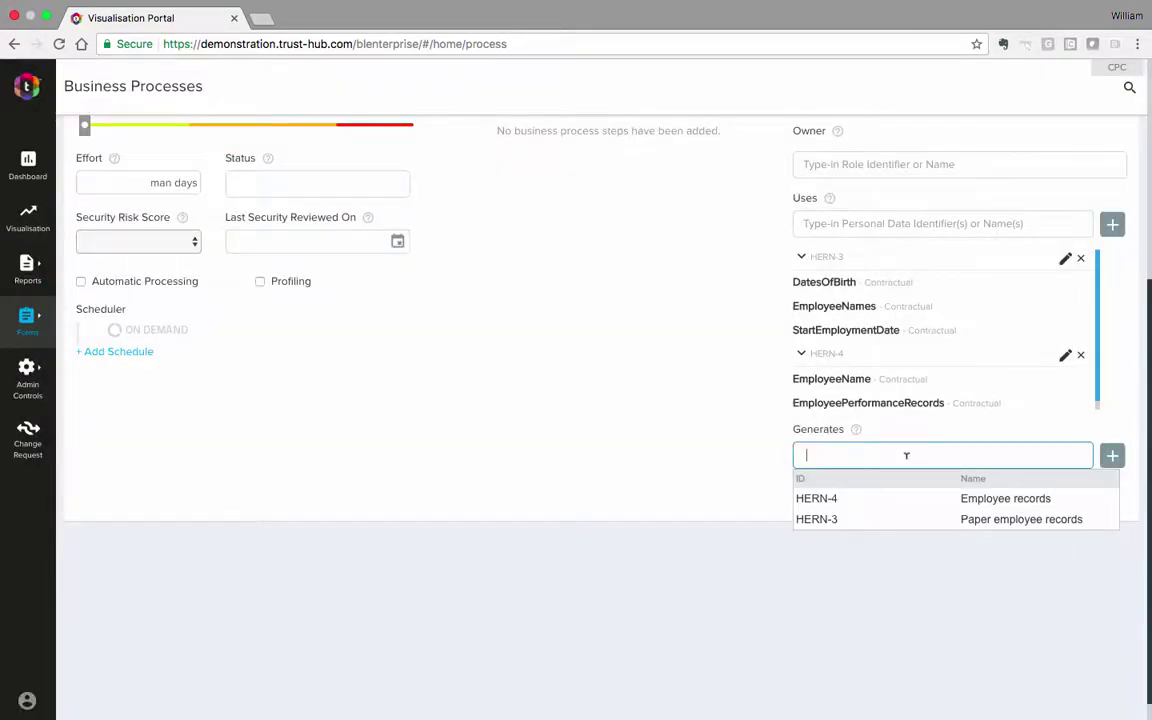
{"action": "left_click", "coordinate": [968, 500]}
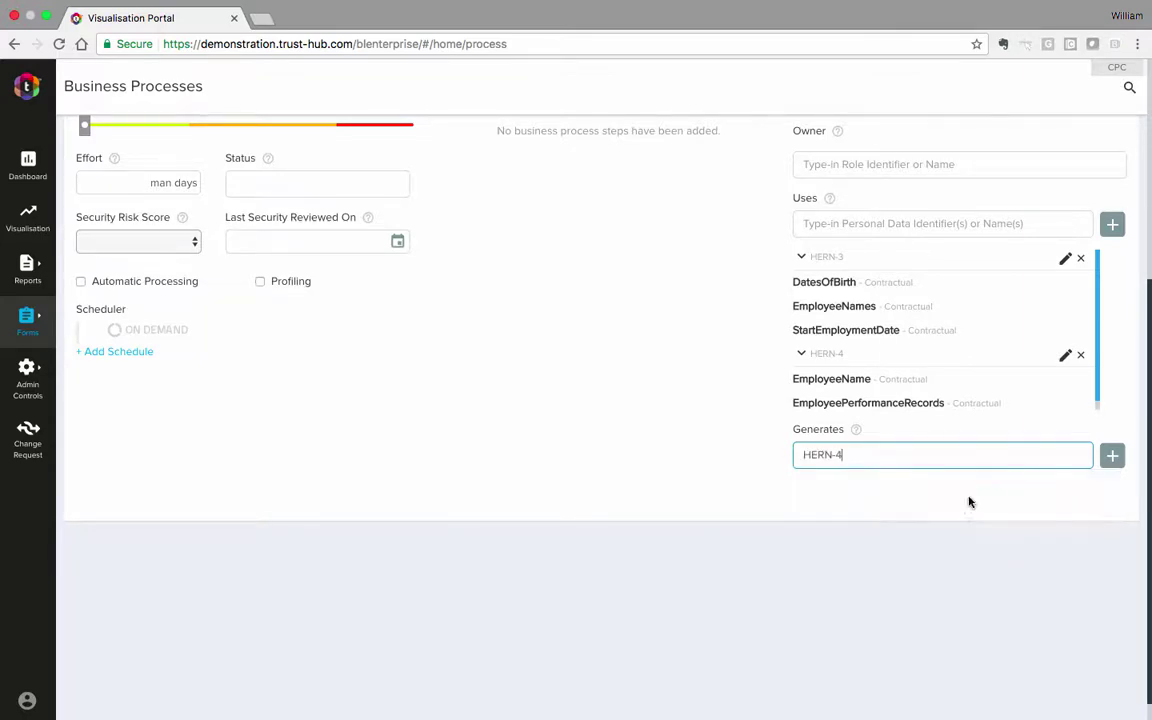
{"action": "left_click", "coordinate": [1112, 456]}
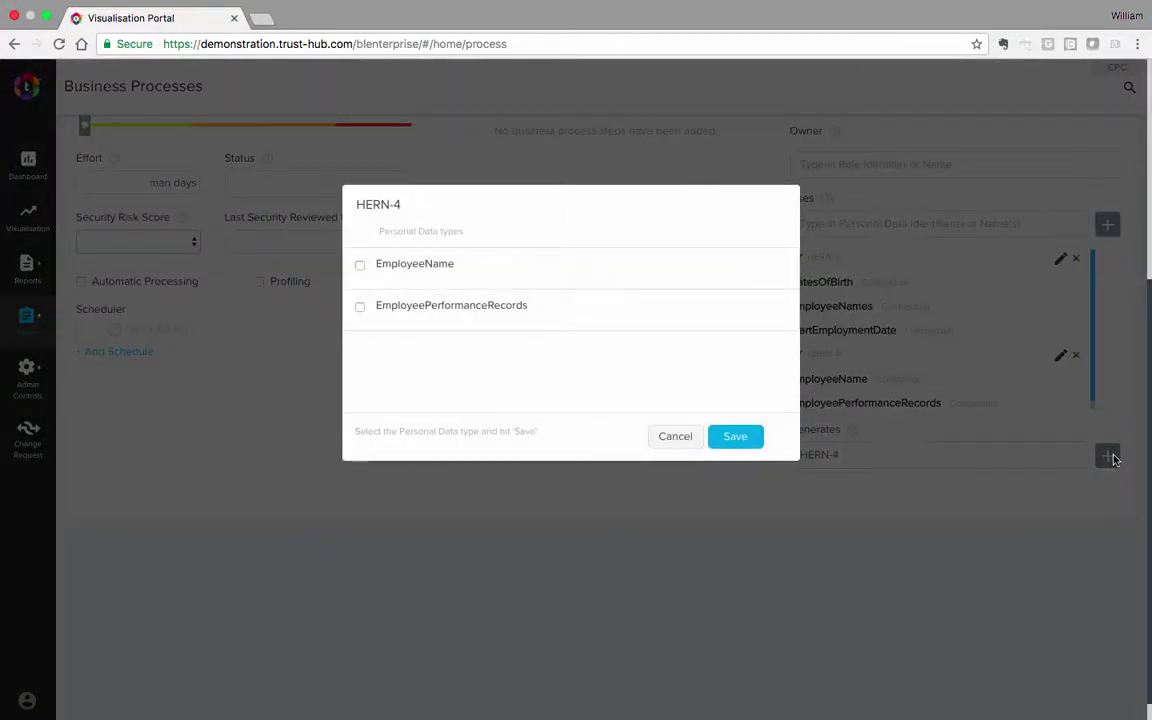
{"action": "left_click", "coordinate": [360, 308]}
{"action": "left_click", "coordinate": [735, 437]}
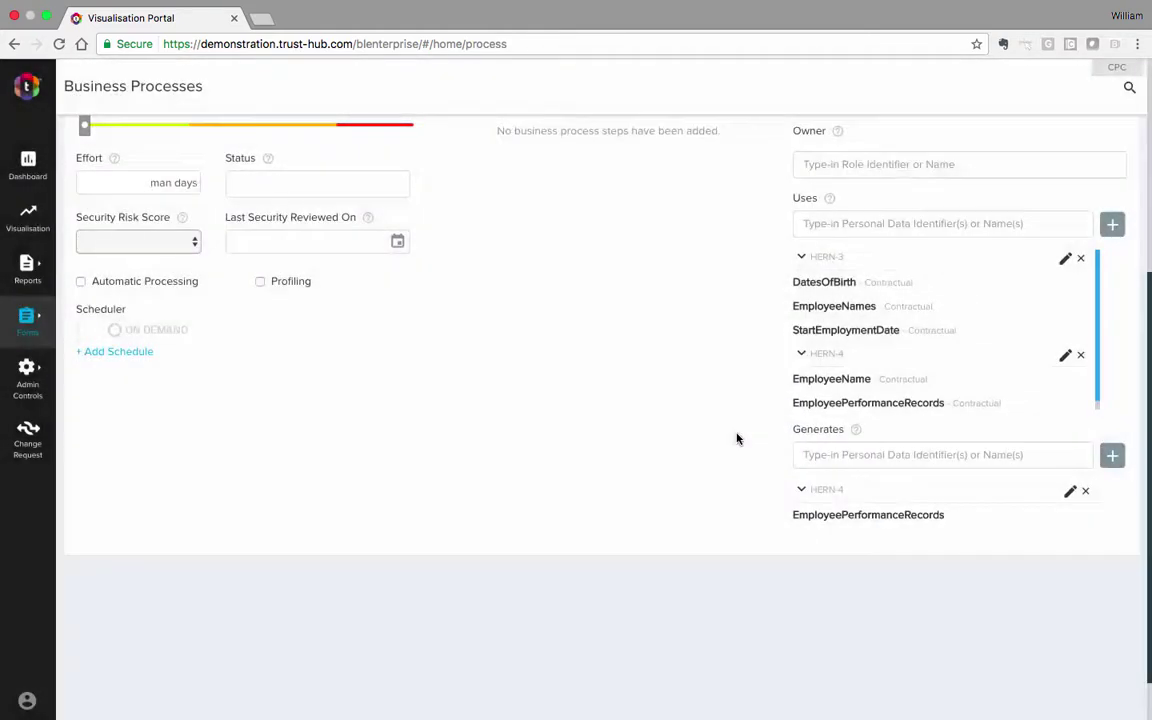
{"action": "scroll", "coordinate": [737, 439], "scroll_direction": "up", "scroll_amount": 4}
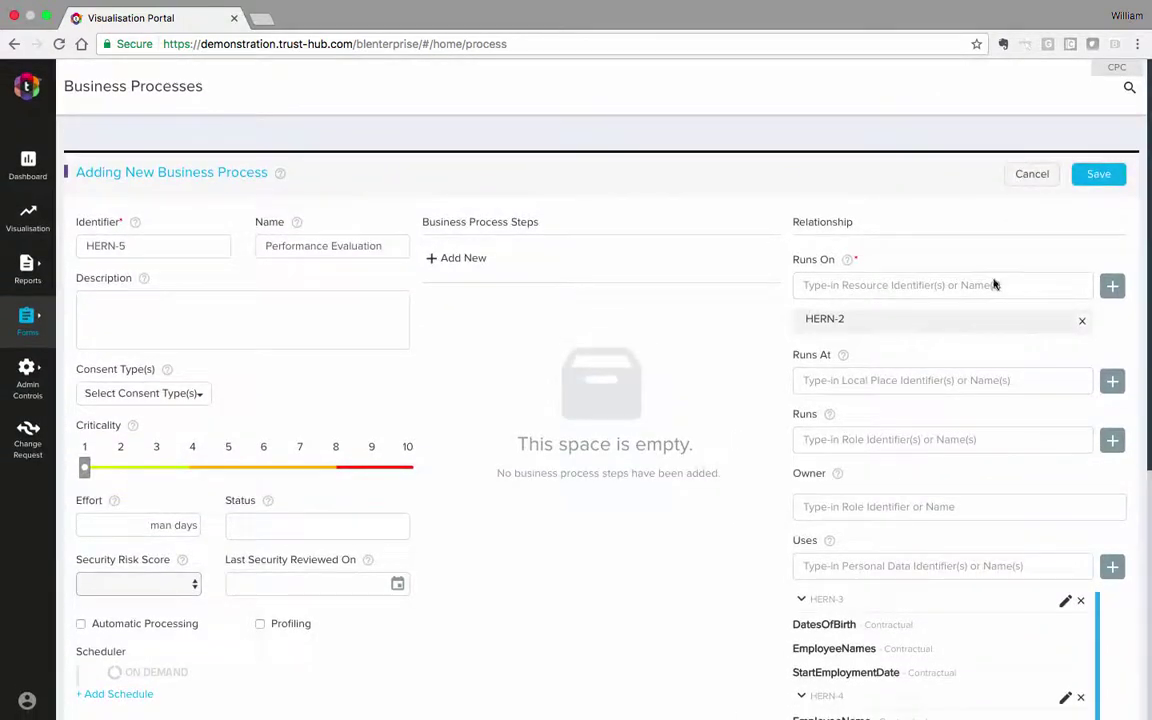
{"action": "left_click", "coordinate": [1099, 176]}
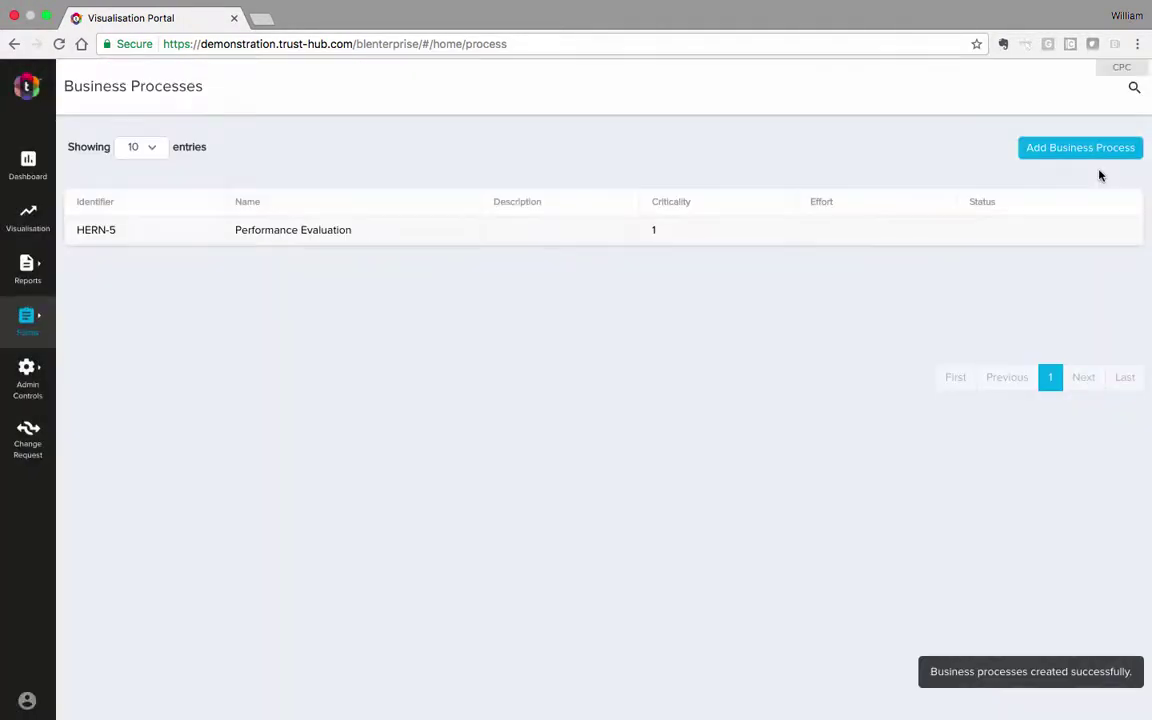
- Spread out the Employee records and Performance Evaluation nodes in the visualisation and examine the process's links to both record sets
{"action": "left_click", "coordinate": [28, 218]}
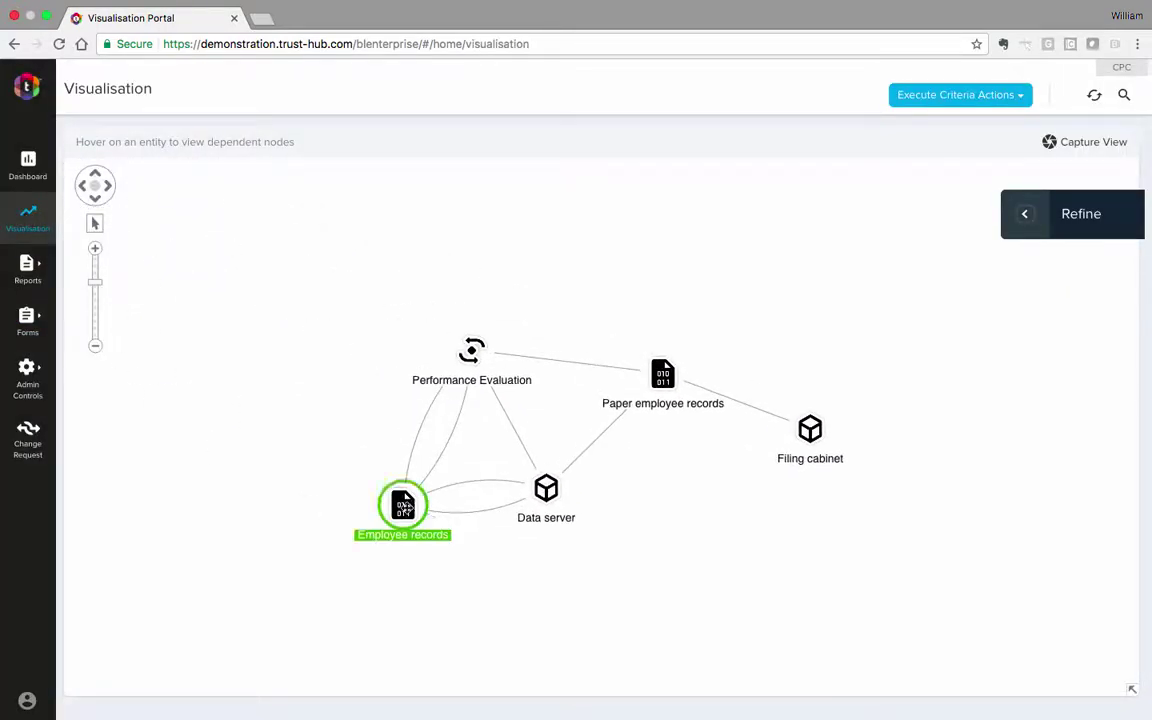
{"action": "left_click_drag", "start_coordinate": [403, 507], "coordinate": [355, 463]}
{"action": "left_click_drag", "start_coordinate": [472, 350], "coordinate": [470, 287]}
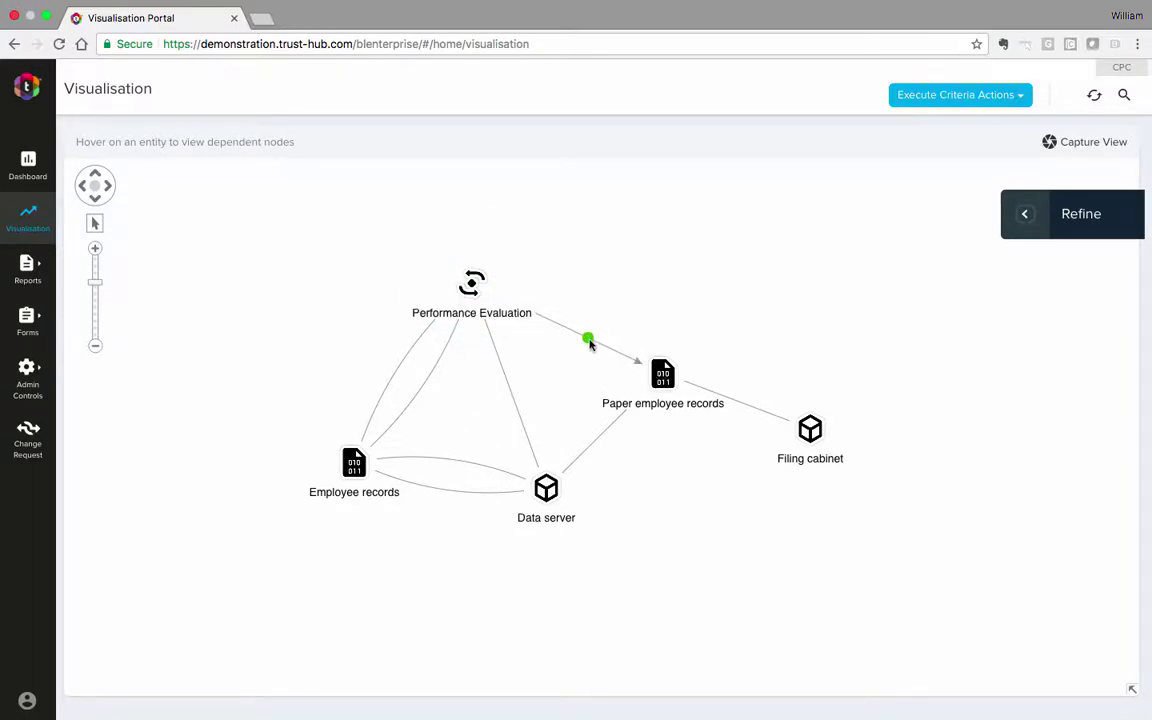
{"action": "mouse_move", "coordinate": [589, 343]}
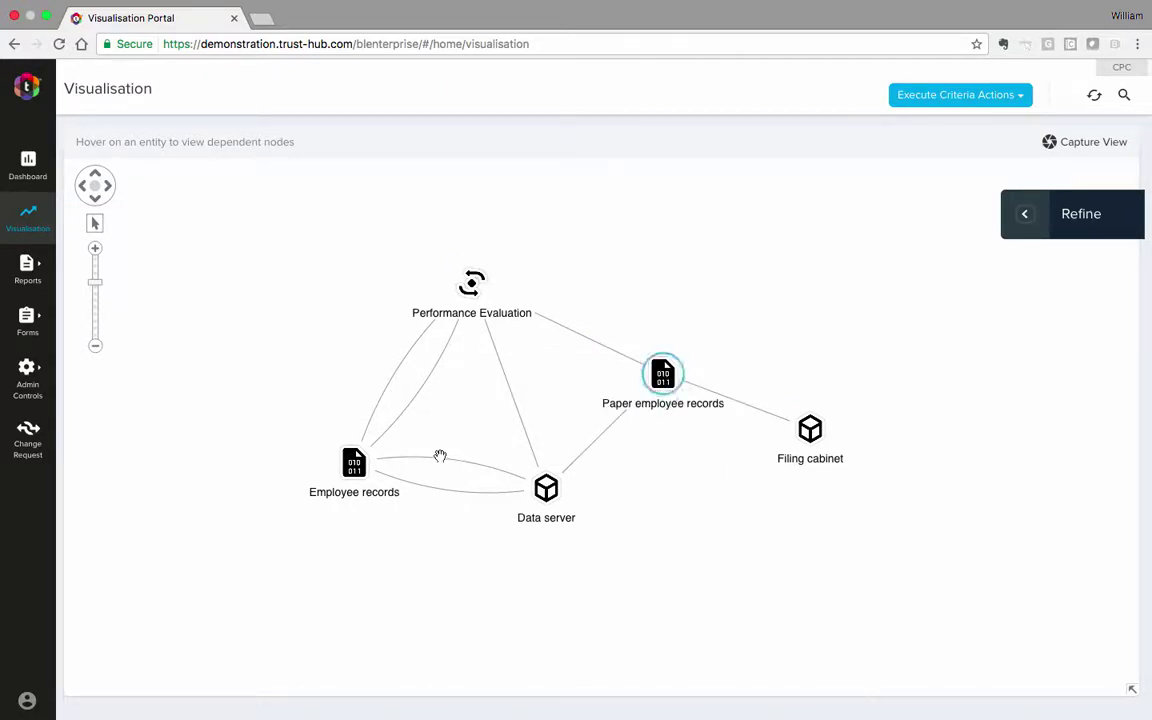
{"action": "left_click", "coordinate": [352, 469]}
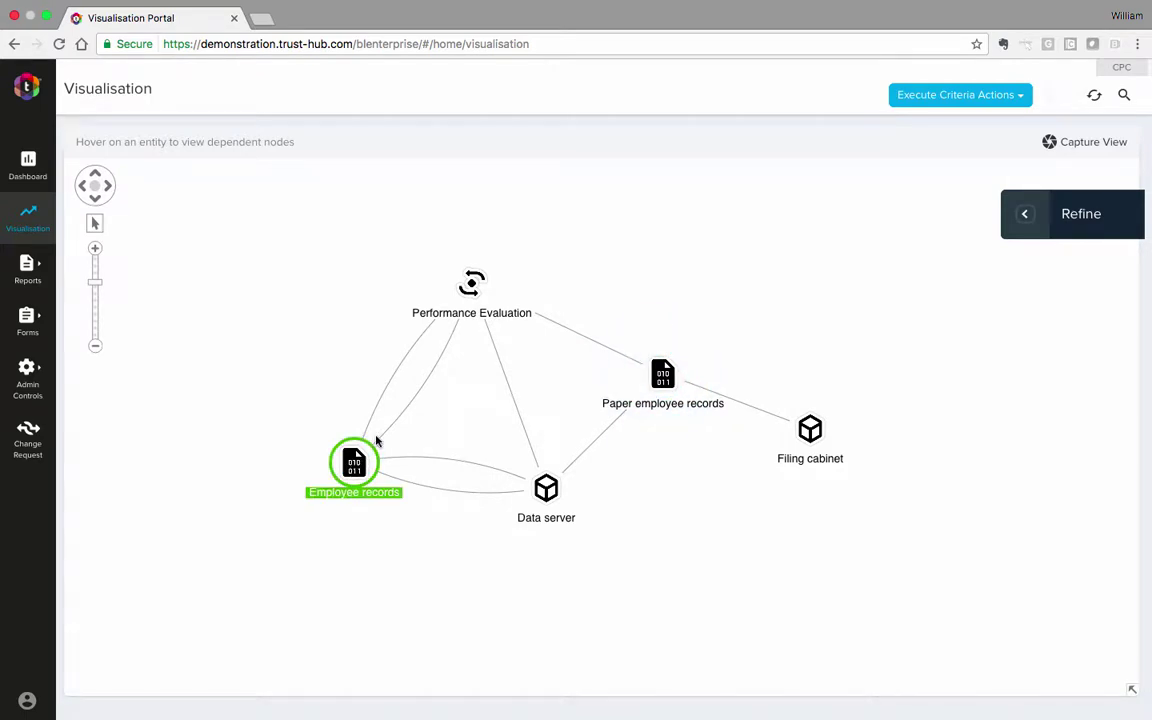
{"action": "left_click", "coordinate": [420, 390]}
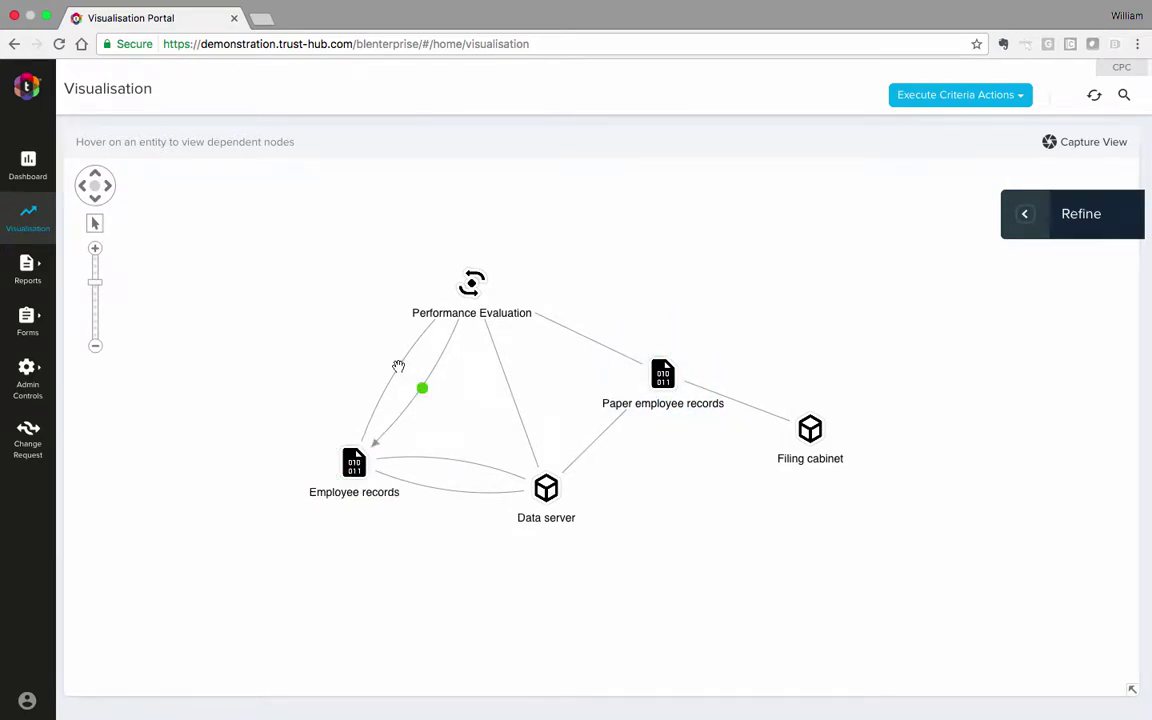
{"action": "left_click", "coordinate": [398, 370]}
{"action": "mouse_move", "coordinate": [422, 390]}
- Create and save a sub-group with the identifier HERN-6 and the name Human Resources
{"action": "left_click", "coordinate": [40, 320]}
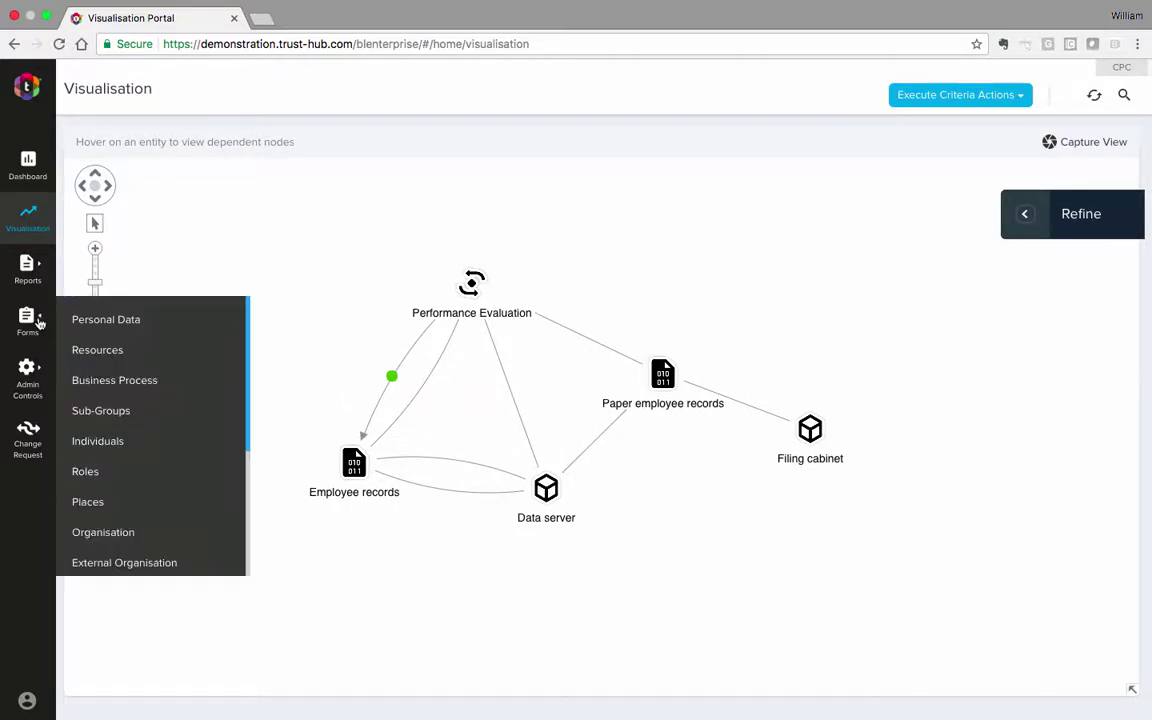
{"action": "left_click", "coordinate": [115, 410]}
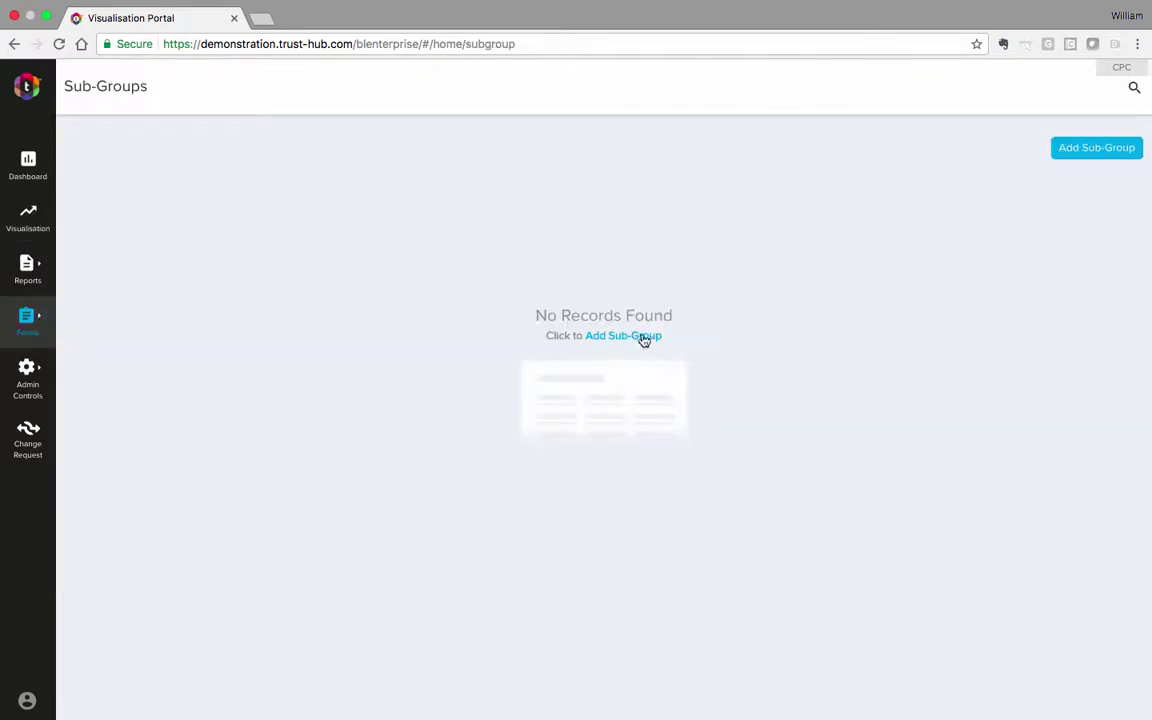
{"action": "left_click", "coordinate": [642, 335]}
{"action": "left_click", "coordinate": [175, 241]}
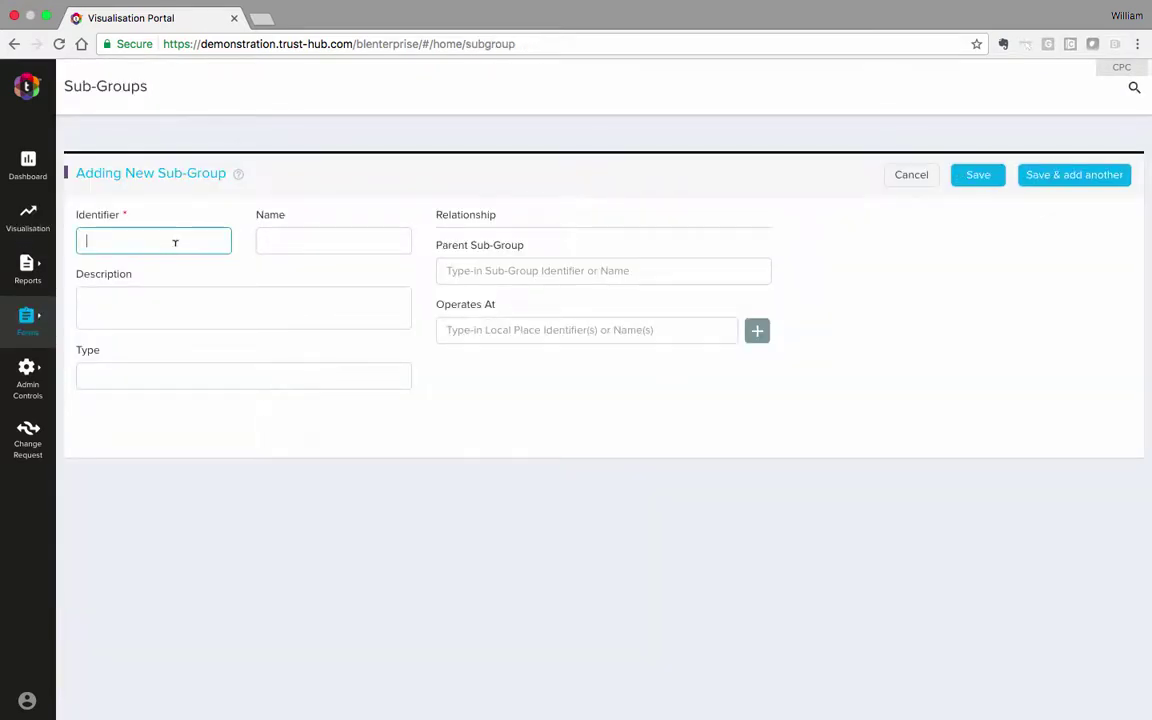
{"action": "type", "text": "HERN-6"}
{"action": "left_click", "coordinate": [323, 245]}
{"action": "type", "text": "Hum"}
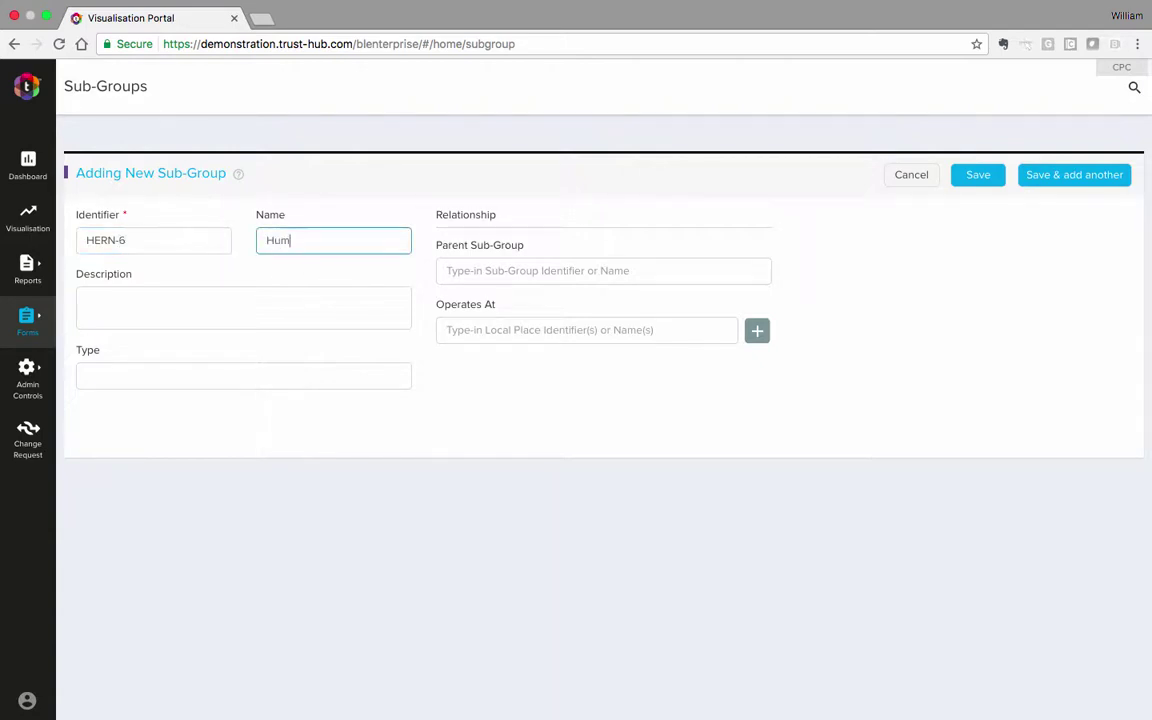
{"action": "type", "text": "an Resources"}
{"action": "left_click", "coordinate": [960, 176]}
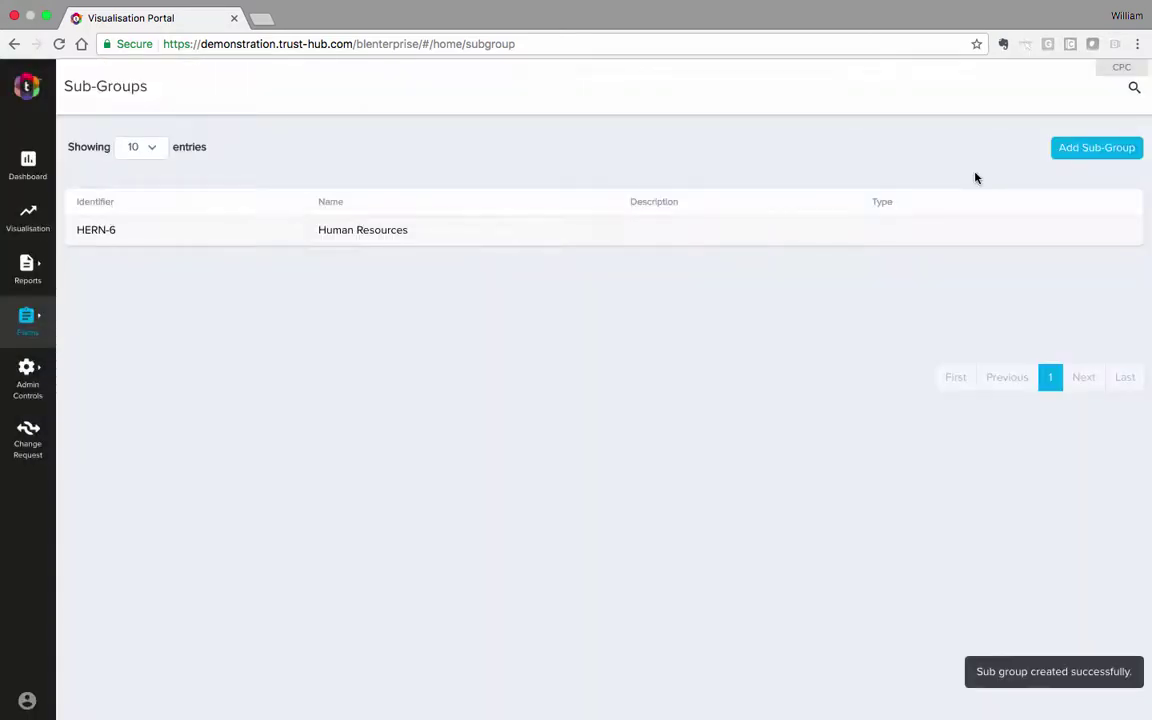
- Create and save a role named ManagerHR contained in the Human Resources sub-group HERN-6
{"action": "left_click", "coordinate": [44, 321]}
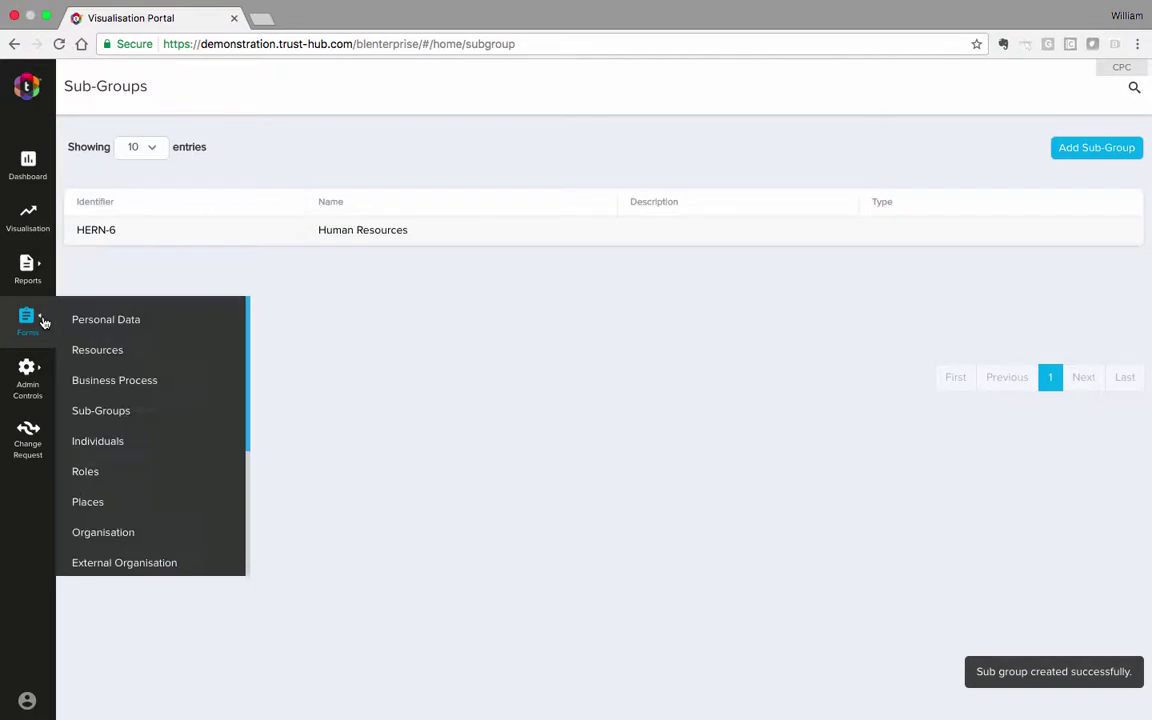
{"action": "left_click", "coordinate": [86, 472]}
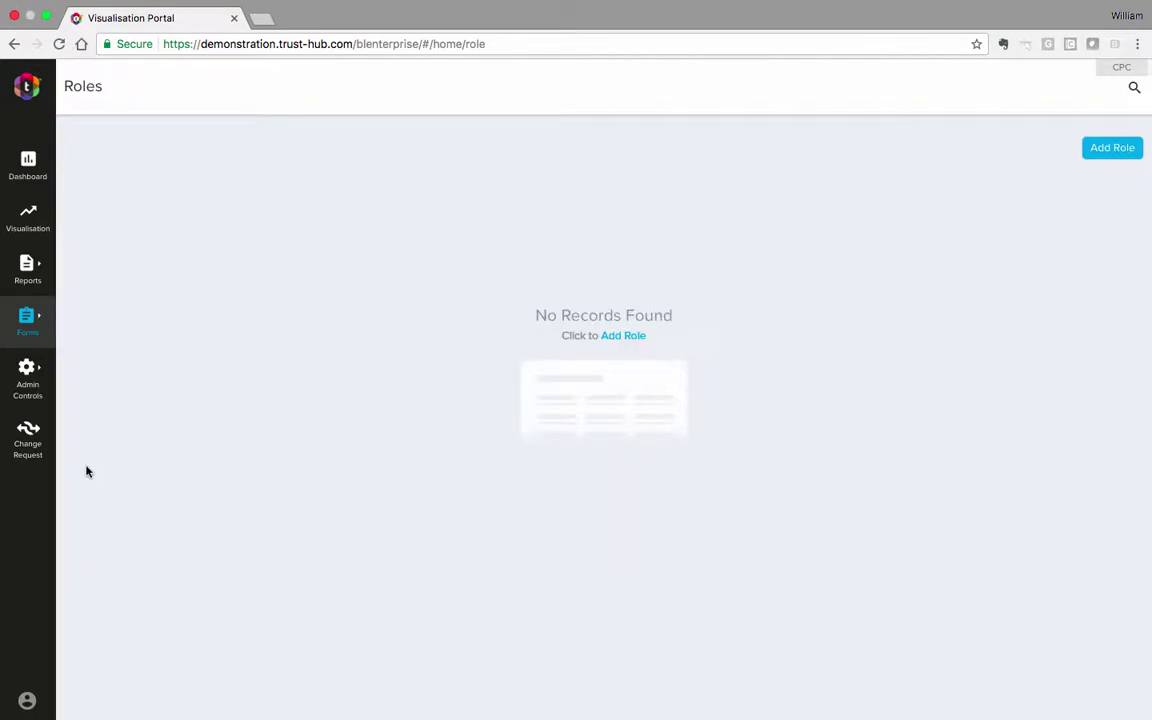
{"action": "left_click", "coordinate": [617, 336]}
{"action": "left_click", "coordinate": [297, 238]}
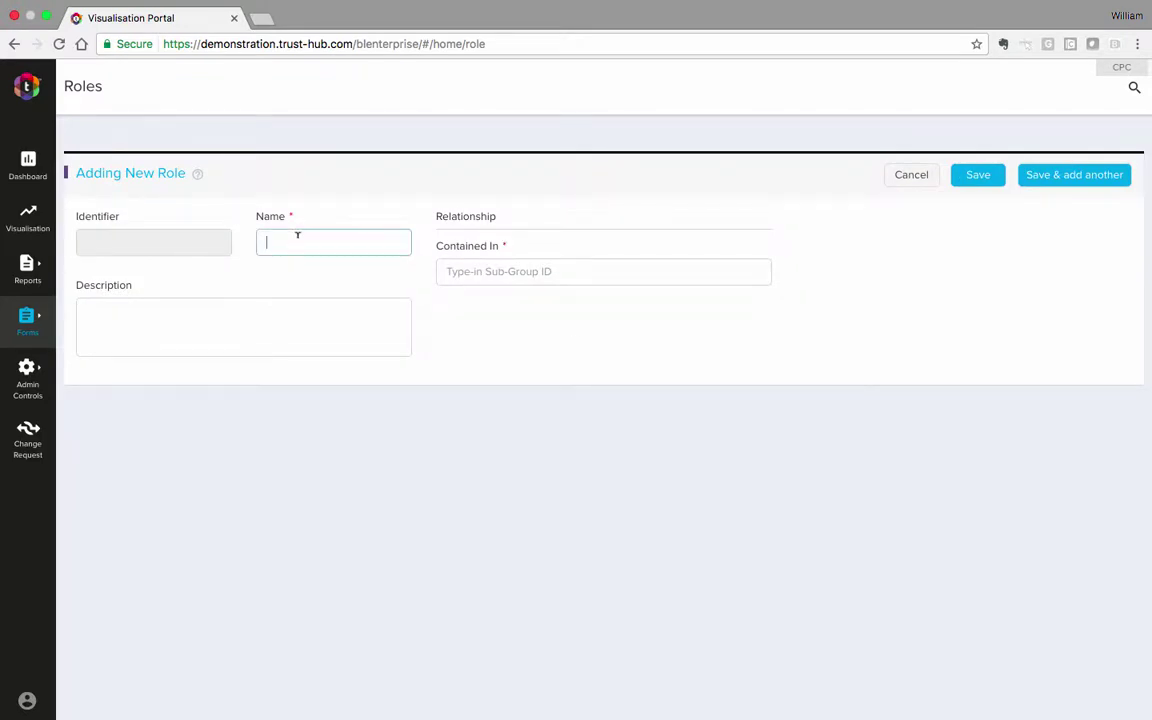
{"action": "type", "text": "ManagerHR"}
{"action": "left_click", "coordinate": [443, 272]}
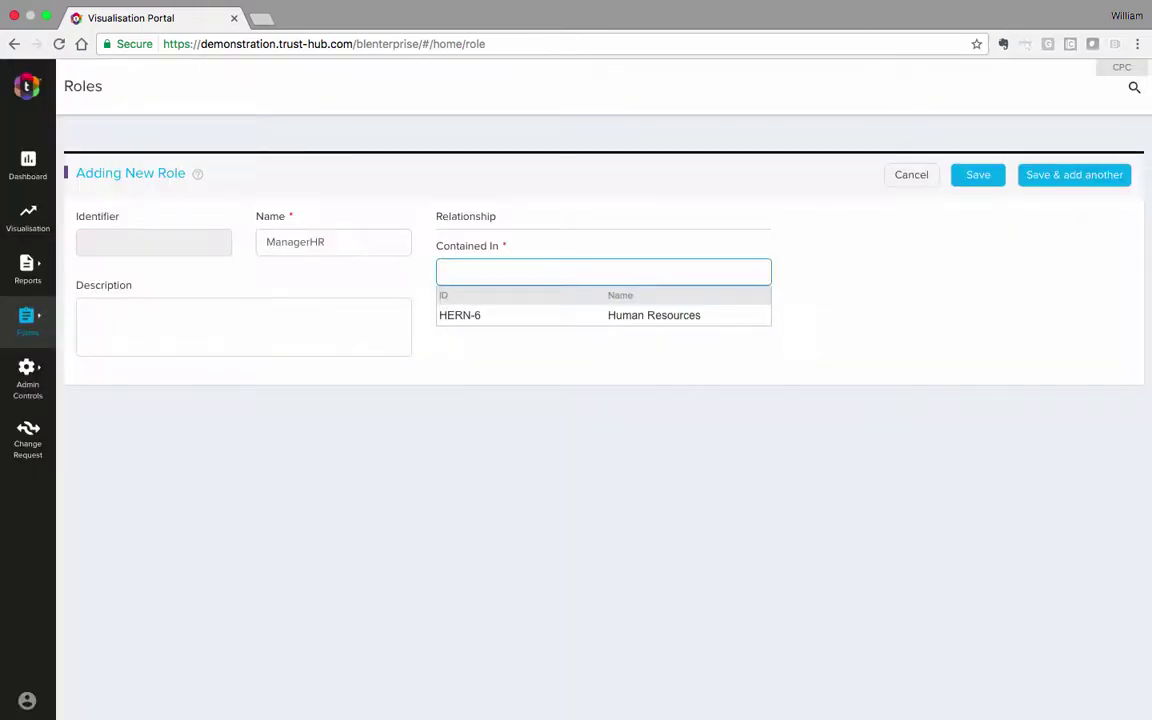
{"action": "left_click", "coordinate": [505, 315]}
{"action": "left_click", "coordinate": [991, 175]}
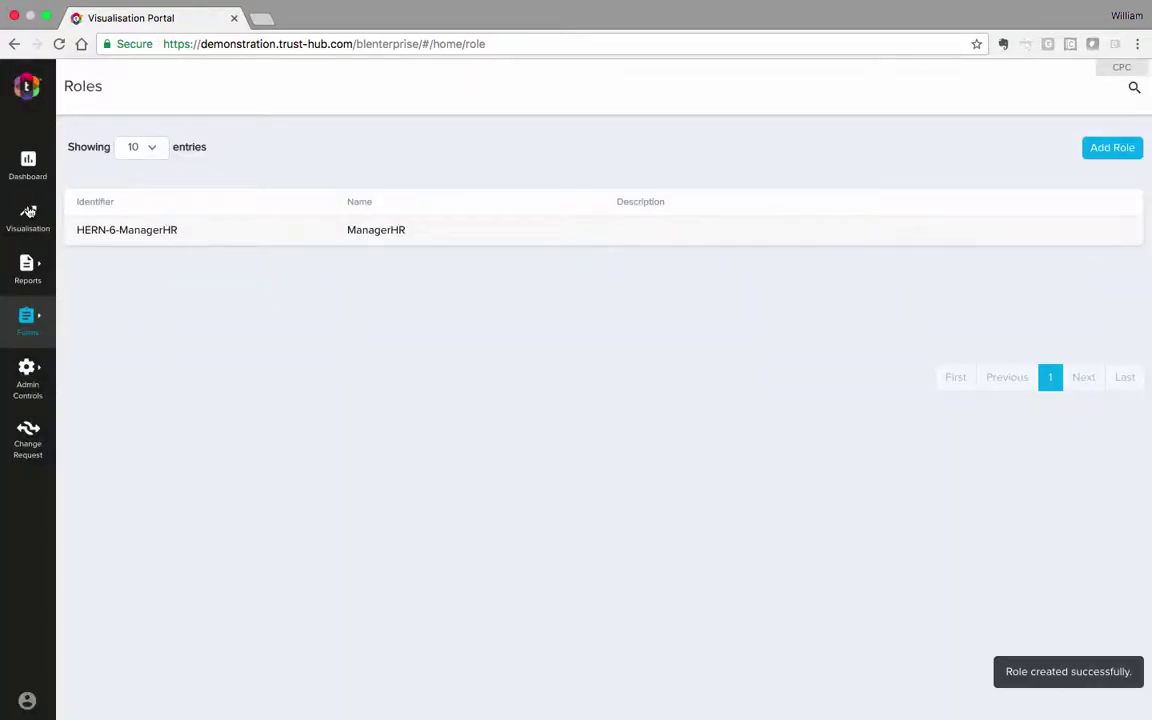
- View the updated data map in the visualisation, placing the Human Resources node above the ManagerHR node
{"action": "left_click", "coordinate": [29, 212]}
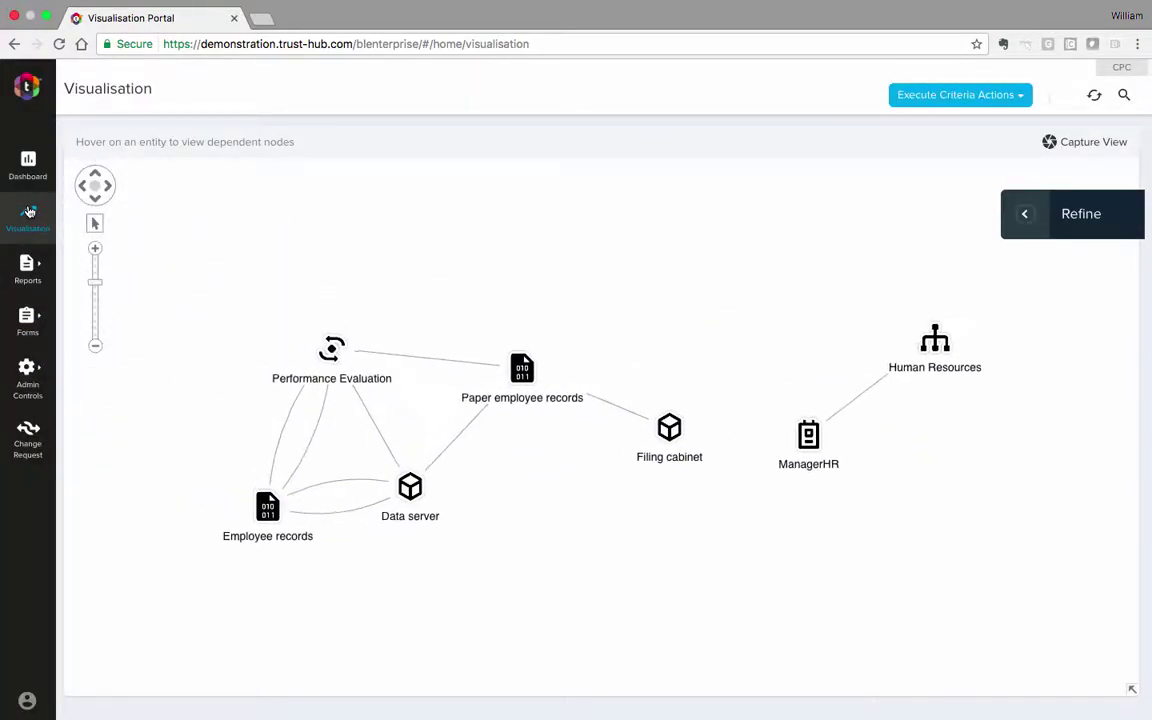
{"action": "left_click_drag", "start_coordinate": [935, 340], "coordinate": [795, 231]}
{"action": "left_click_drag", "start_coordinate": [810, 433], "coordinate": [809, 362]}
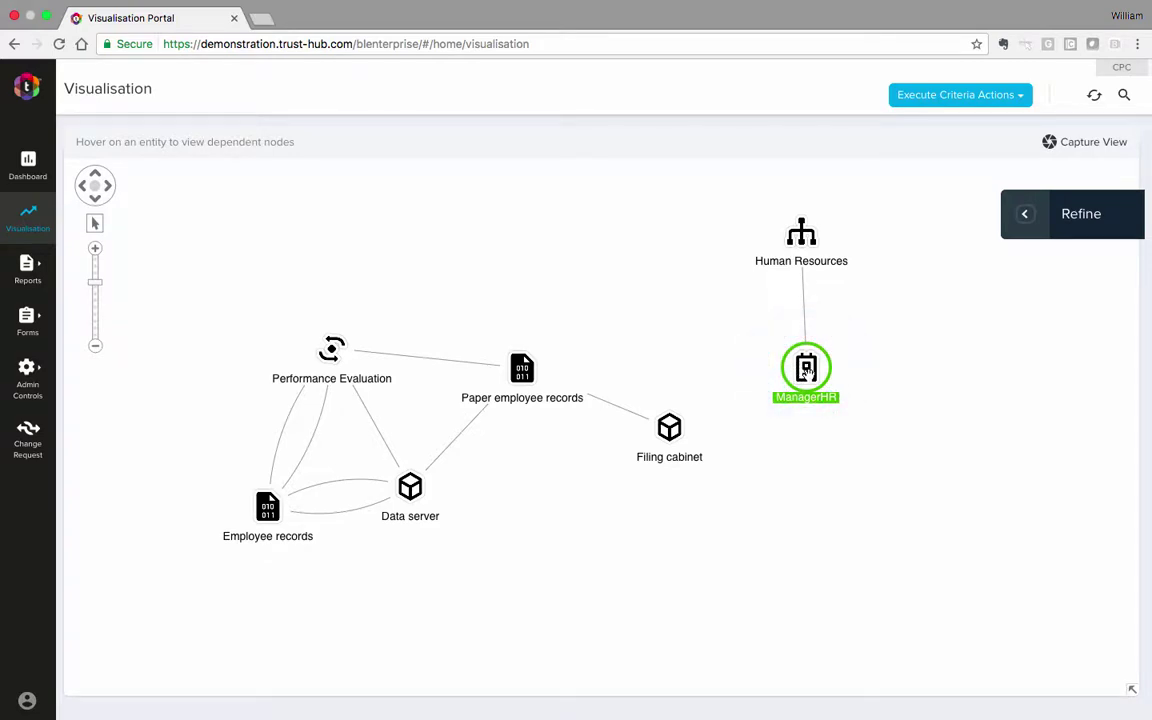
{"action": "mouse_move", "coordinate": [806, 372]}
- Edit the Performance Evaluation process from the visualisation, setting its owner to HERN-6-ManagerHR, and save the update
{"action": "left_click", "coordinate": [340, 348]}
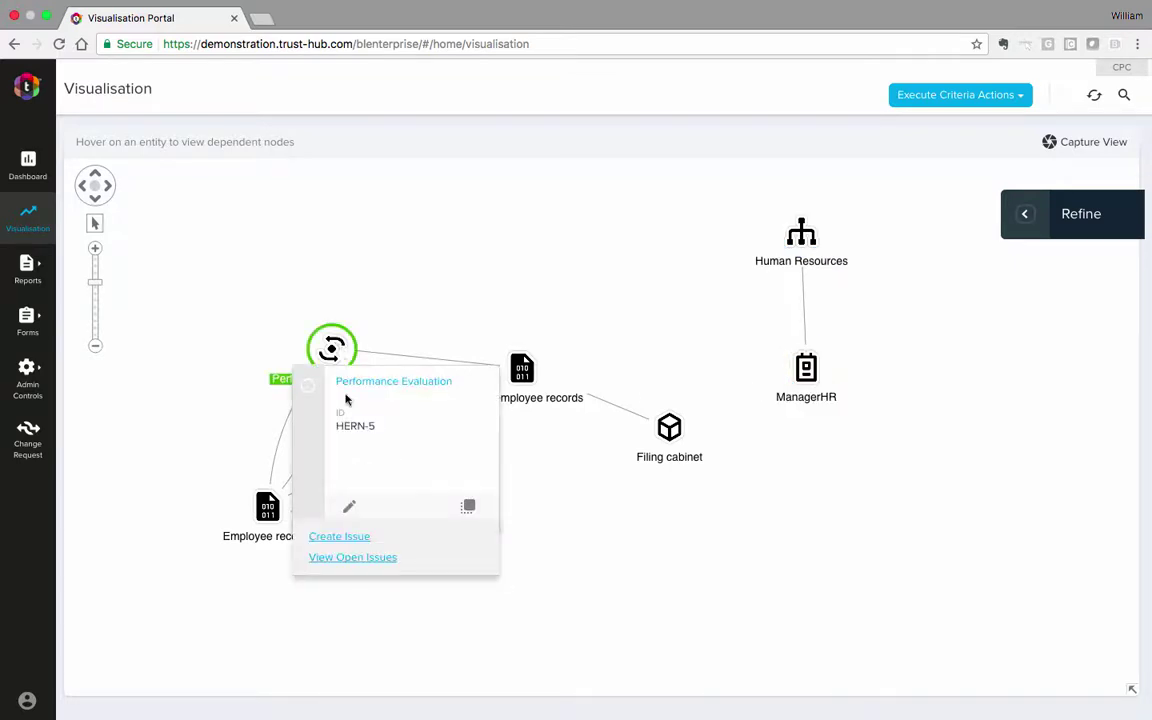
{"action": "left_click", "coordinate": [349, 507]}
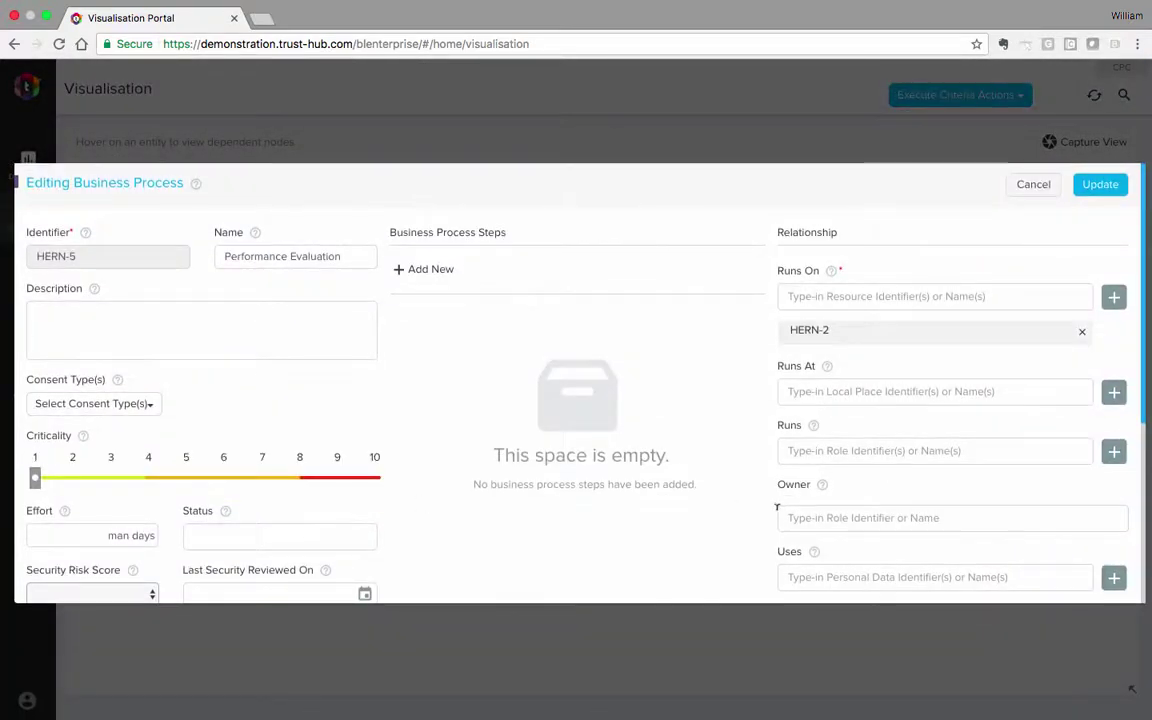
{"action": "left_click", "coordinate": [837, 518]}
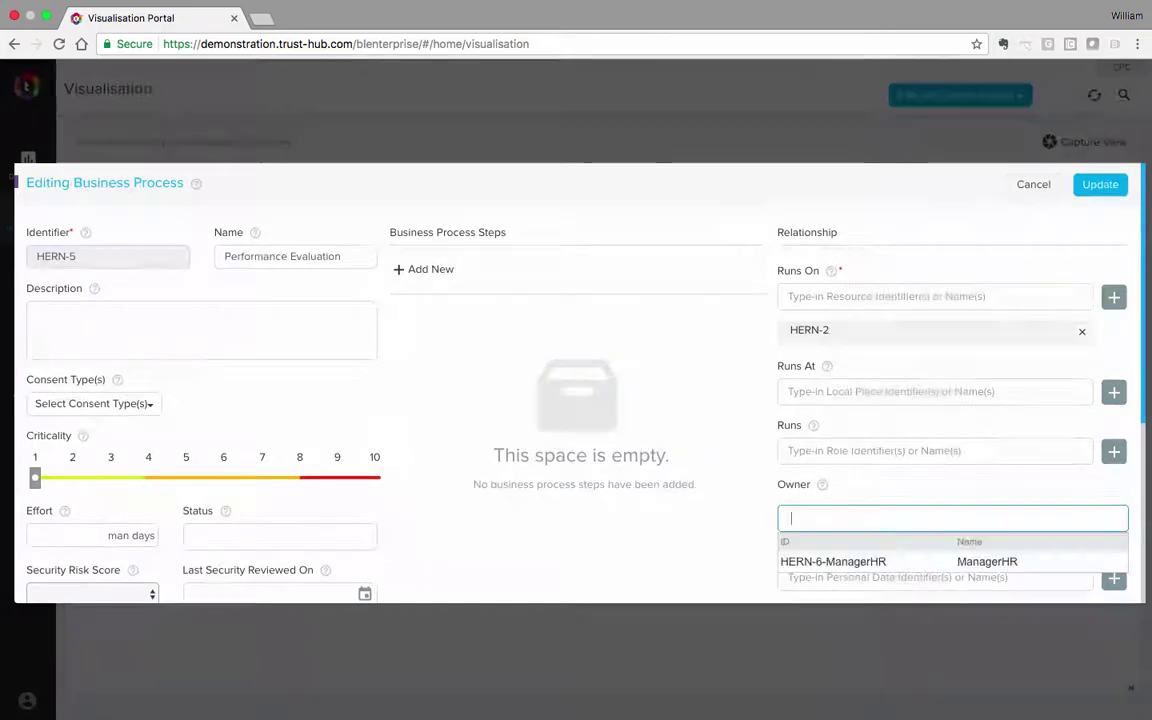
{"action": "left_click", "coordinate": [833, 562]}
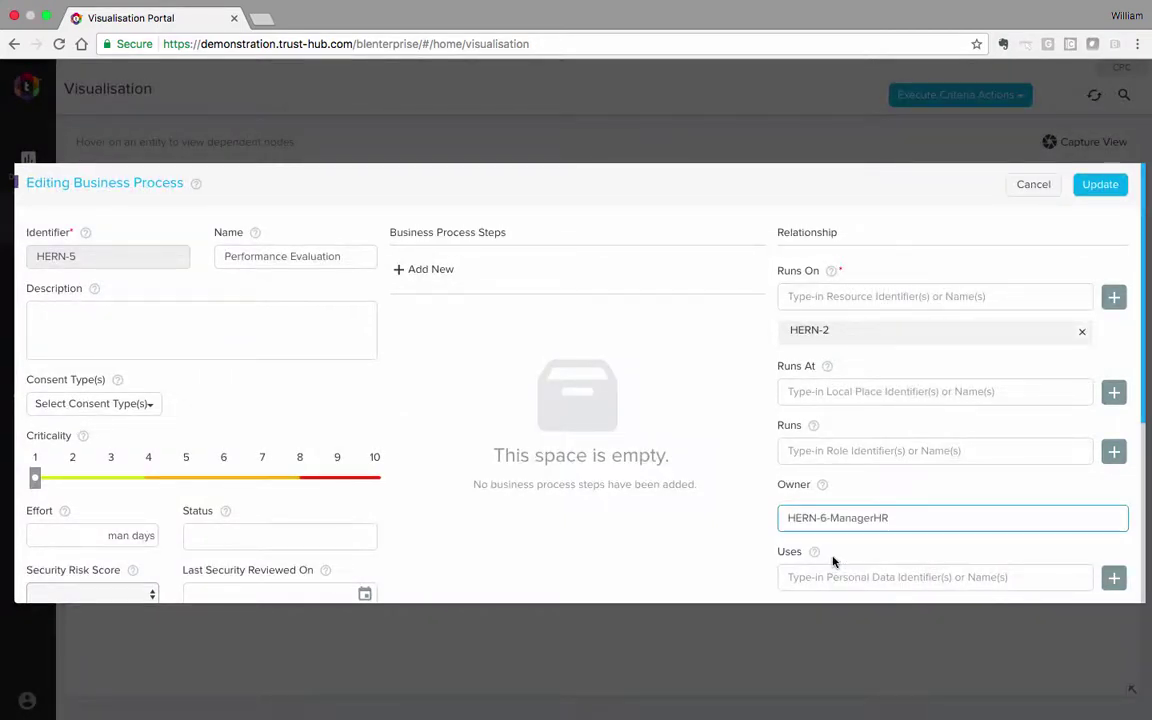
{"action": "left_click", "coordinate": [1102, 186]}
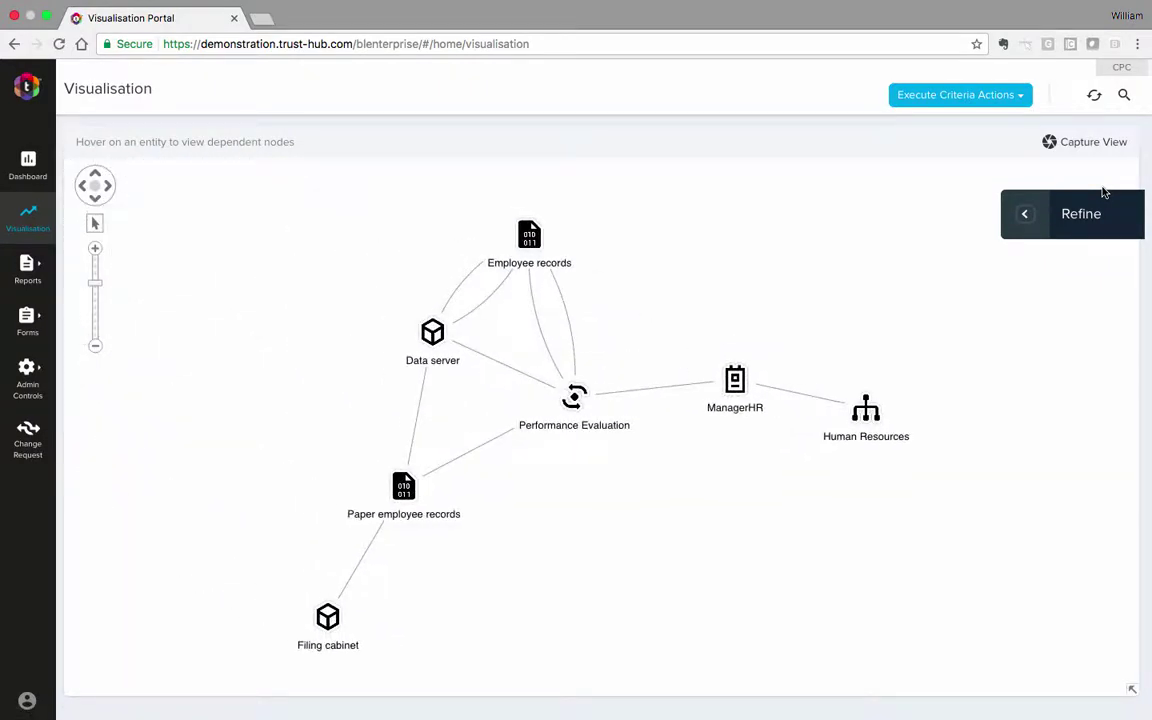
- Reposition the Human Resources node above ManagerHR and inspect the relationship linking ManagerHR to Performance Evaluation
{"action": "left_click", "coordinate": [735, 380]}
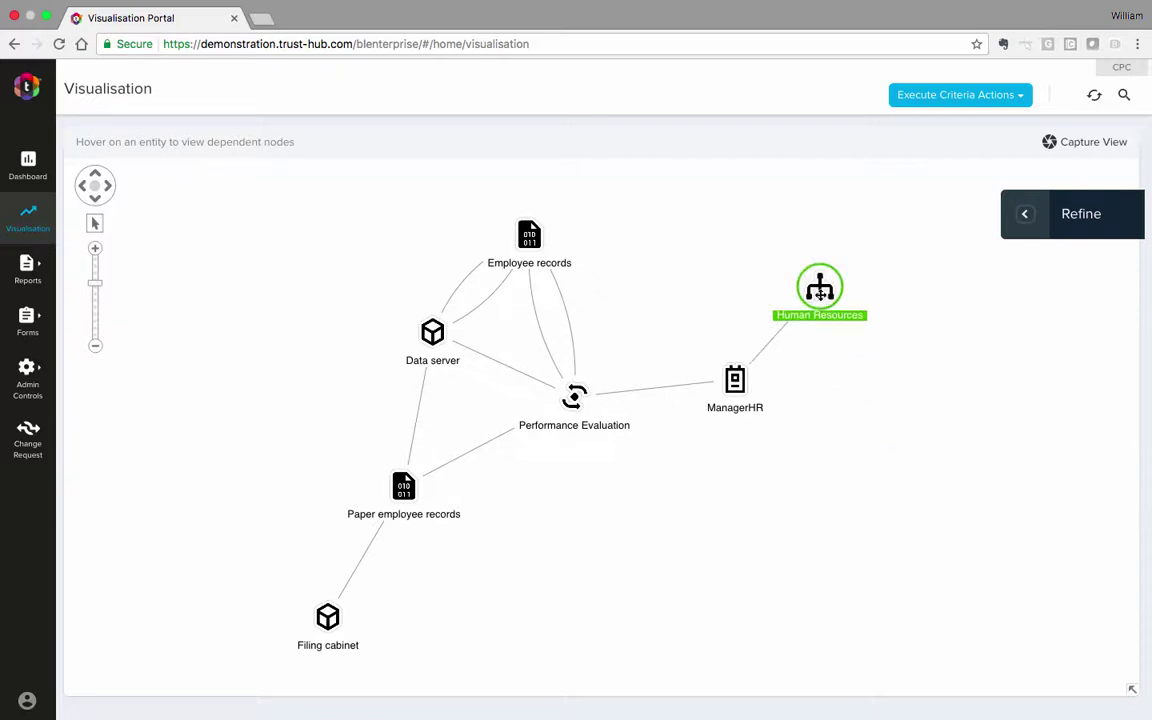
{"action": "left_click", "coordinate": [647, 392]}
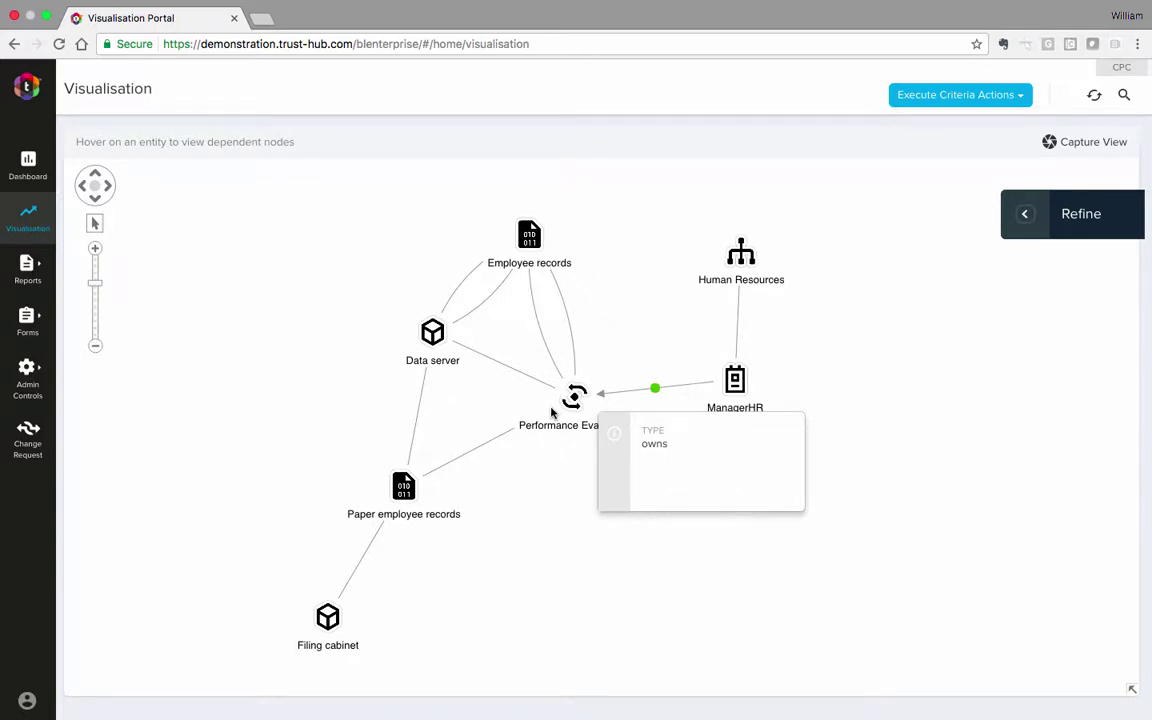
{"action": "left_click", "coordinate": [337, 387]}
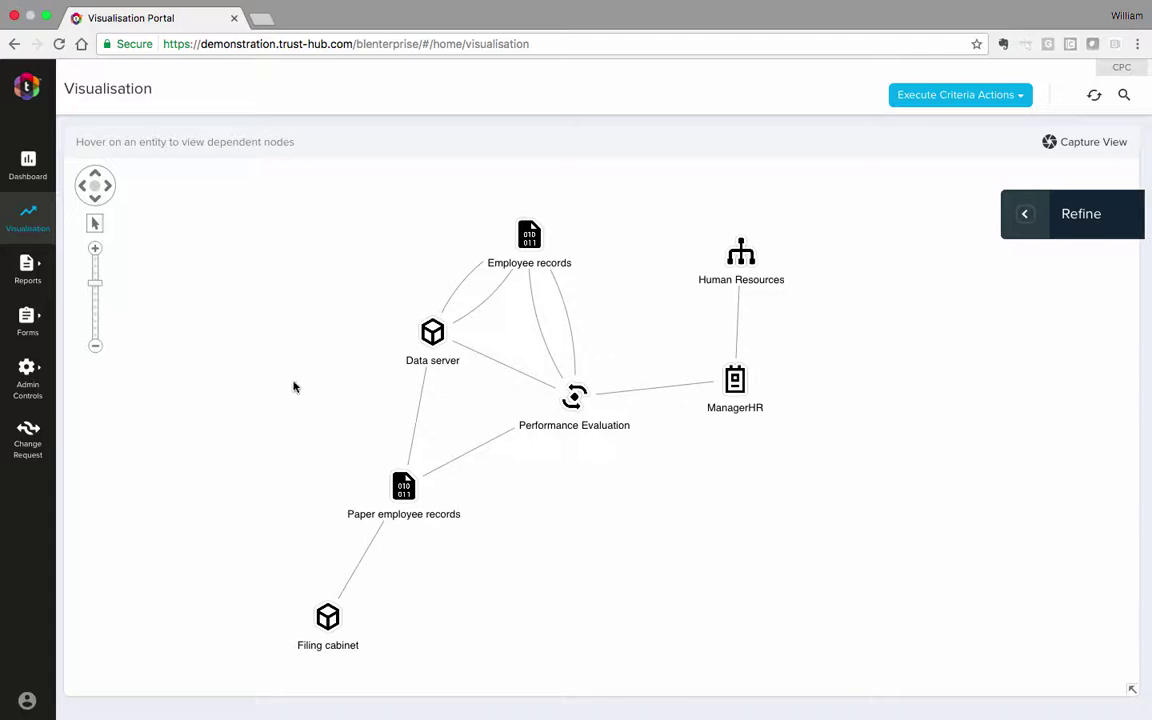
- Start a new geographic place with the identifier HERN-8 and the name London
{"action": "left_click", "coordinate": [40, 320]}
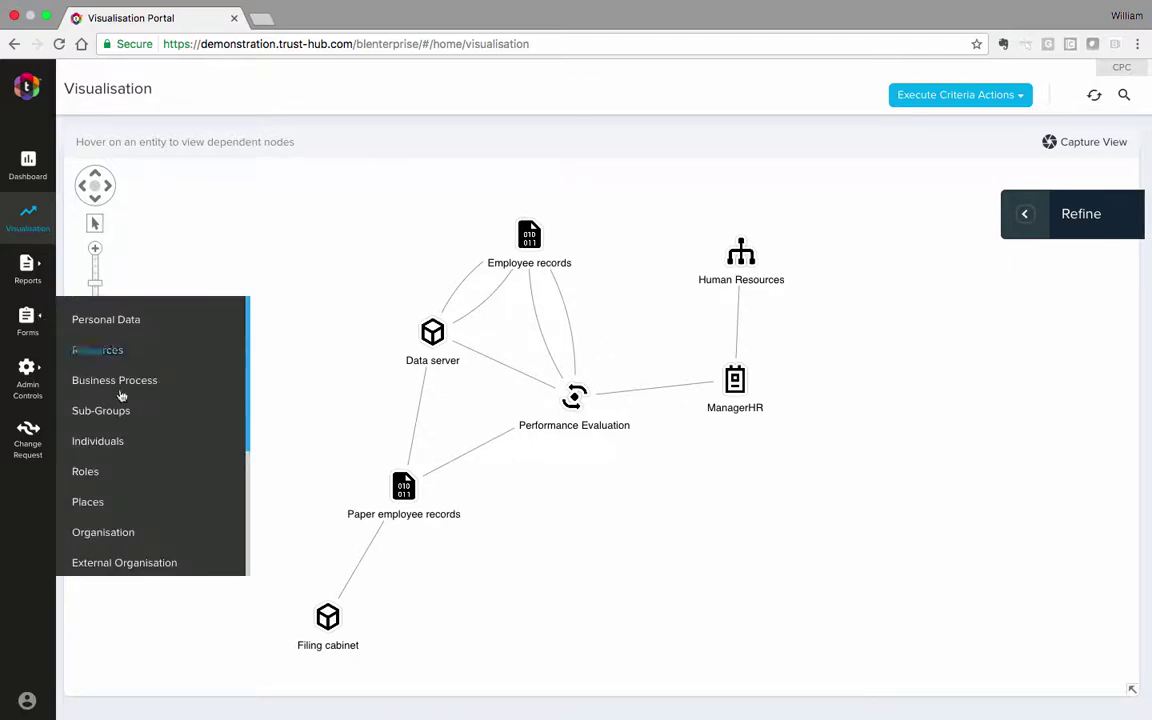
{"action": "left_click", "coordinate": [96, 501]}
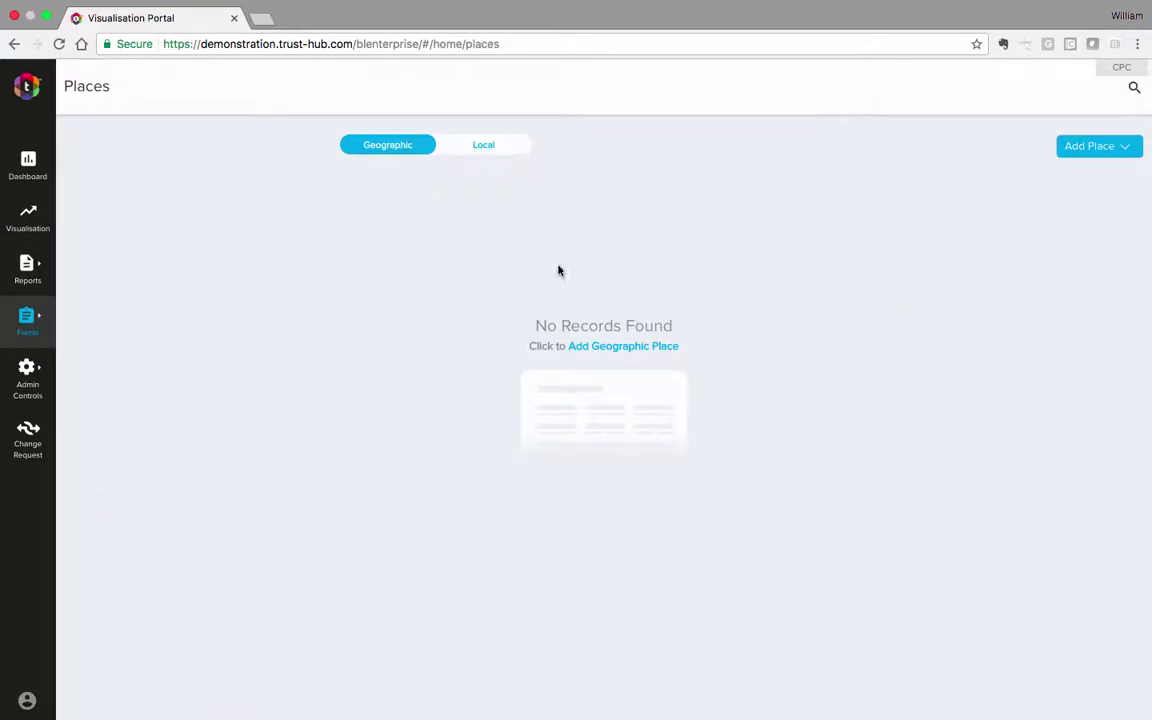
{"action": "left_click", "coordinate": [599, 347]}
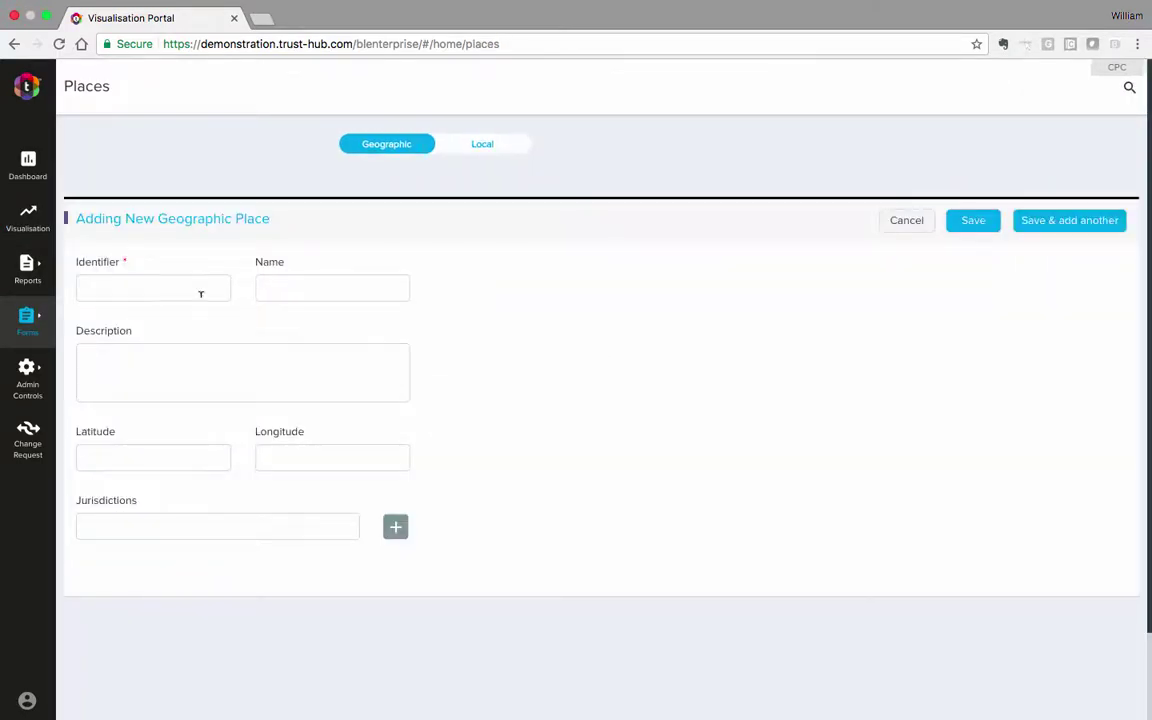
{"action": "left_click", "coordinate": [146, 284]}
{"action": "type", "text": "HERN-8"}
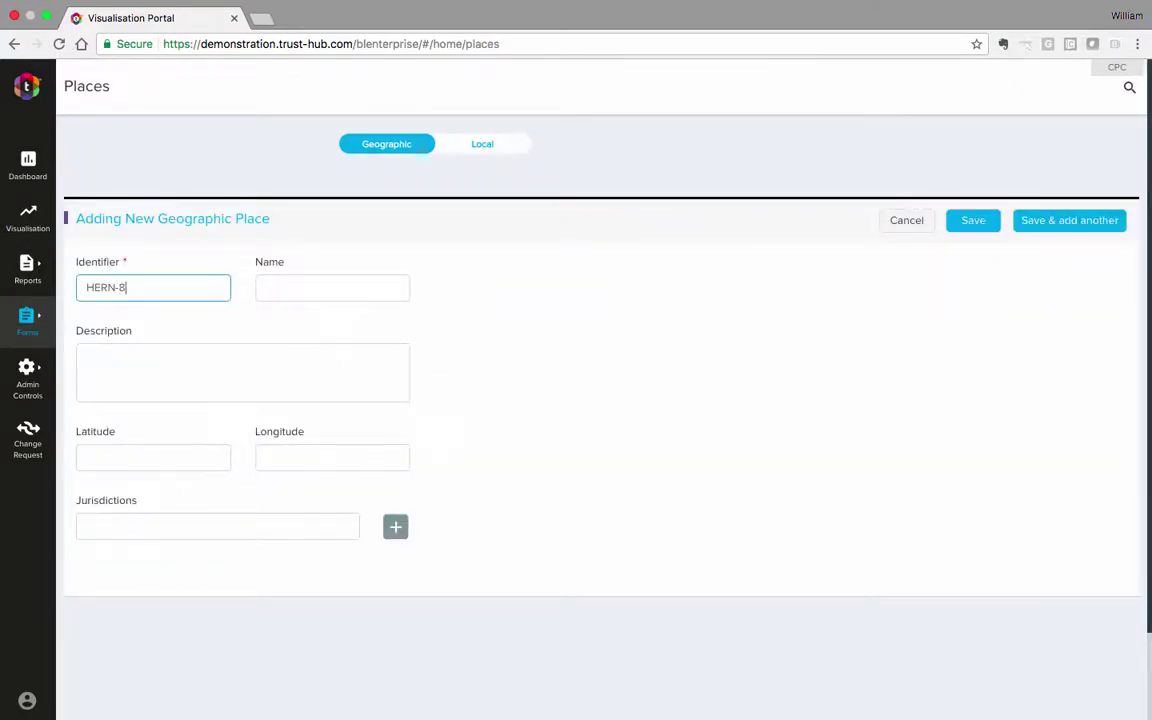
{"action": "left_click", "coordinate": [290, 283]}
{"action": "type", "text": "London"}
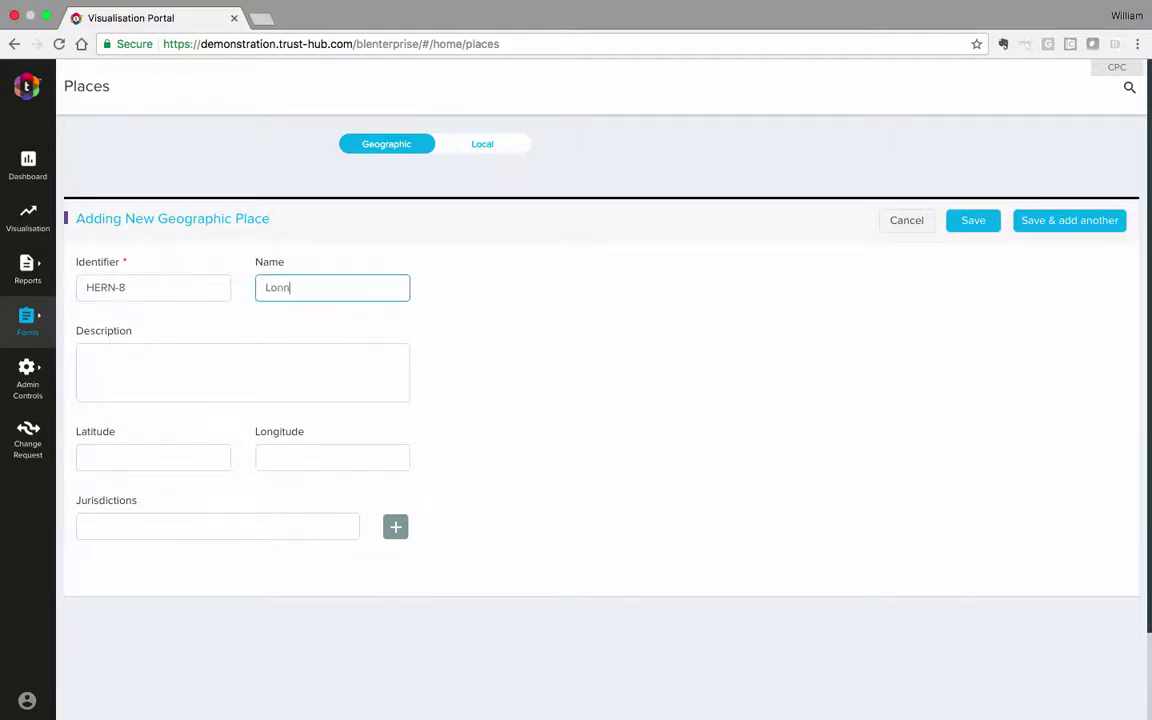
- Add the jurisdictions UK and EU to the London geographic place and save it
{"action": "left_click", "coordinate": [247, 524]}
{"action": "type", "text": "UK"}
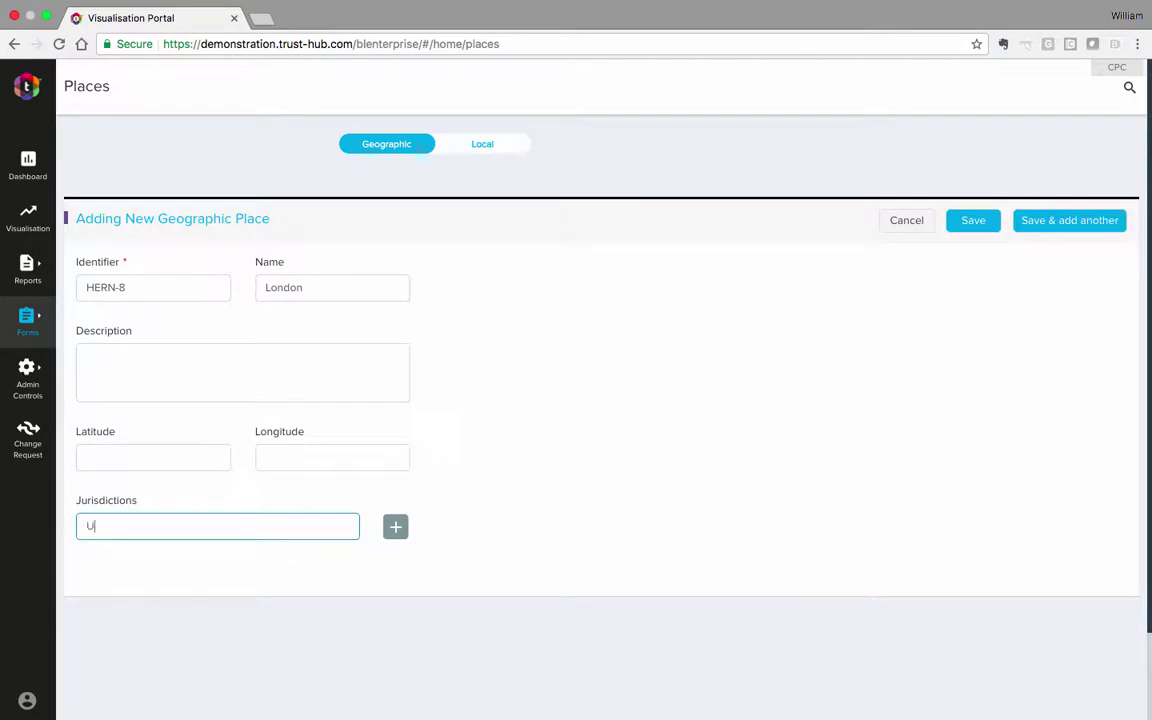
{"action": "left_click", "coordinate": [396, 527]}
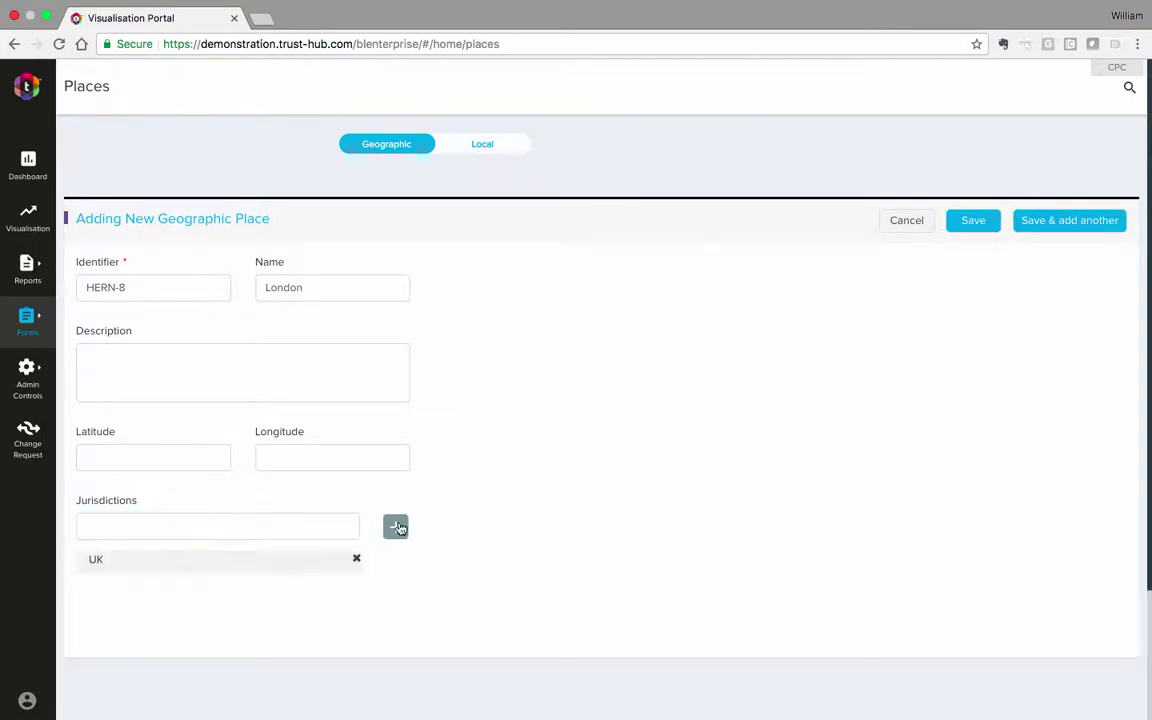
{"action": "left_click", "coordinate": [300, 525]}
{"action": "type", "text": "EU"}
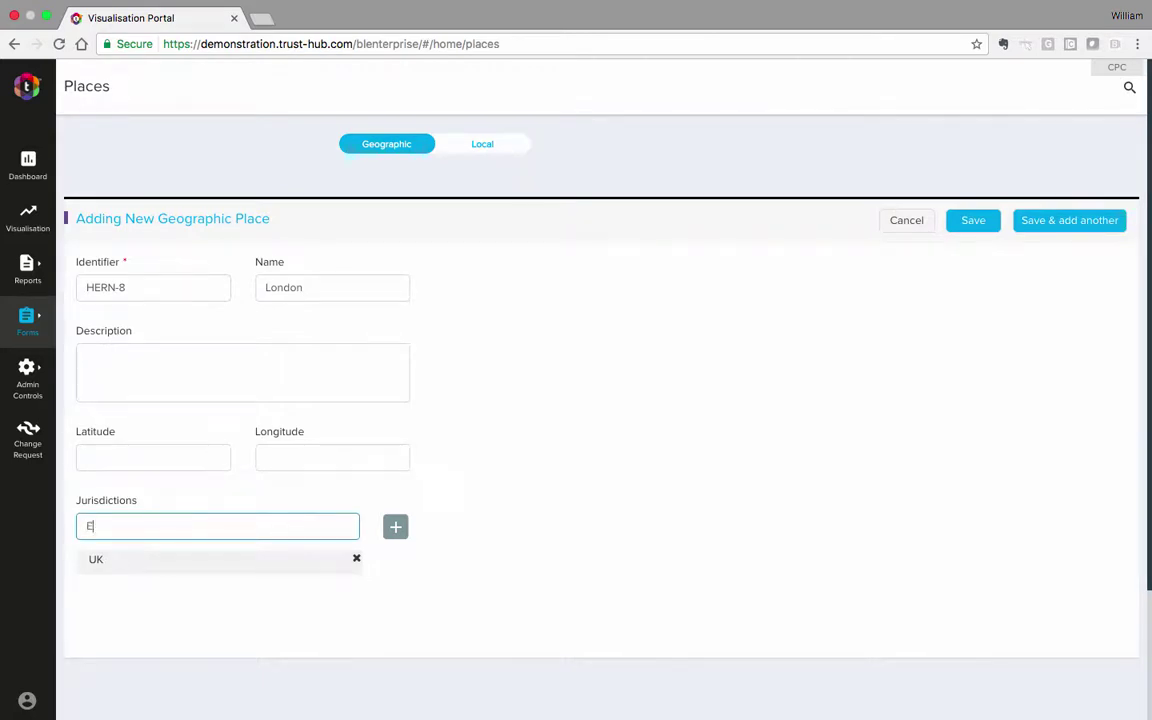
{"action": "left_click", "coordinate": [396, 527]}
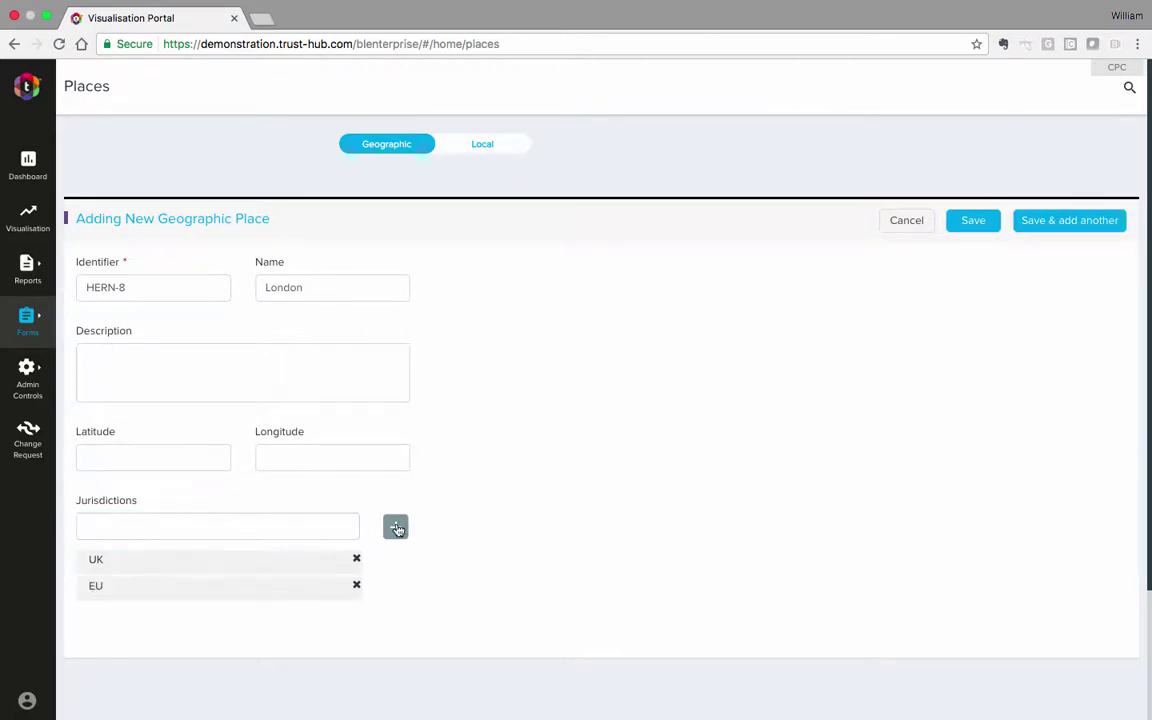
{"action": "left_click", "coordinate": [972, 221]}
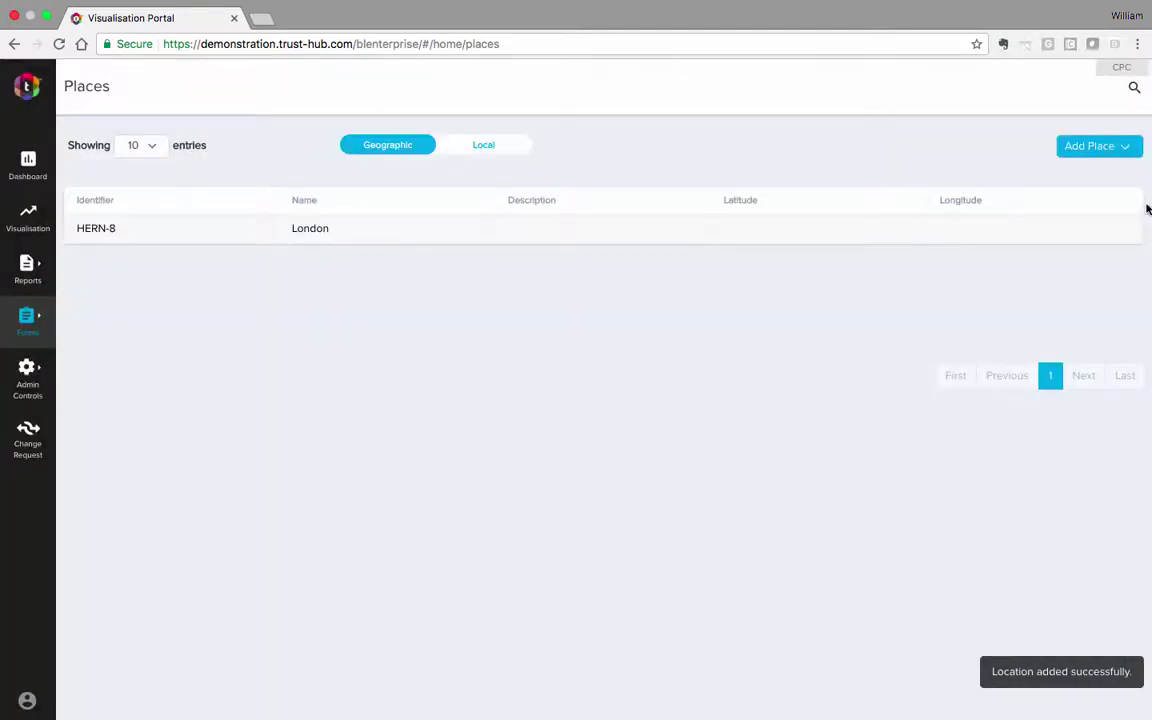
- Create and save a local place with identifier HERN-9 and name London HQ, located at the London geographic place HERN-8
{"action": "left_click", "coordinate": [1121, 147]}
{"action": "left_click", "coordinate": [1069, 200]}
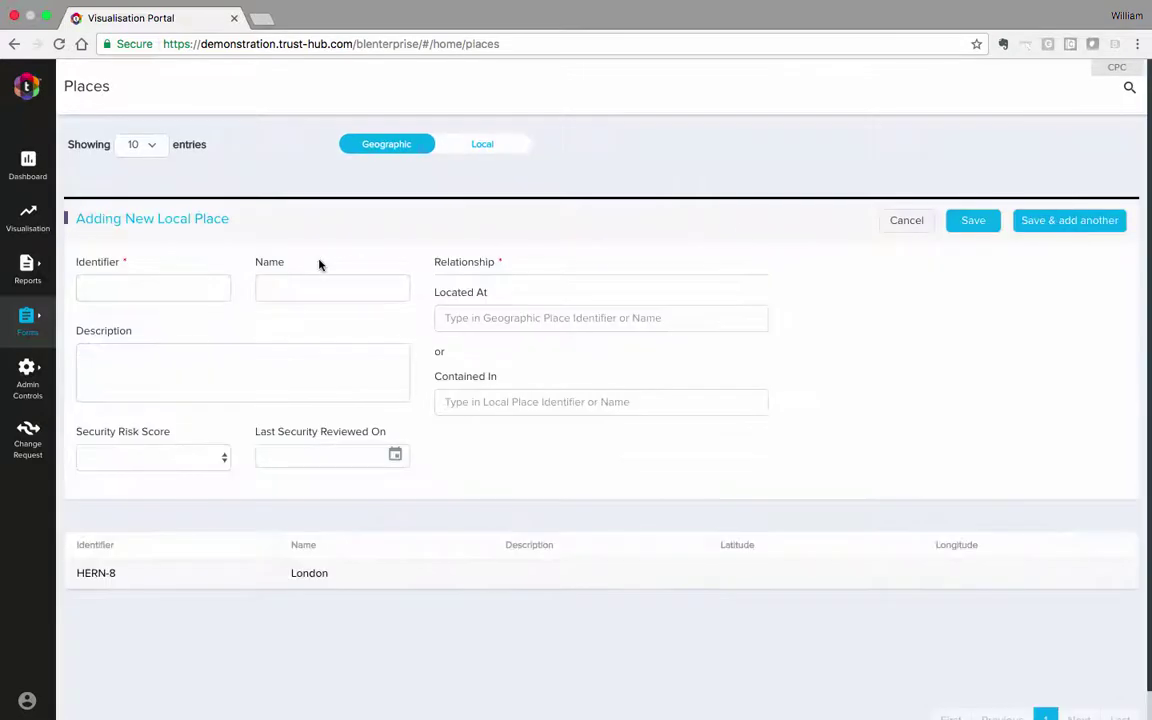
{"action": "left_click", "coordinate": [146, 288]}
{"action": "type", "text": "HERN-9"}
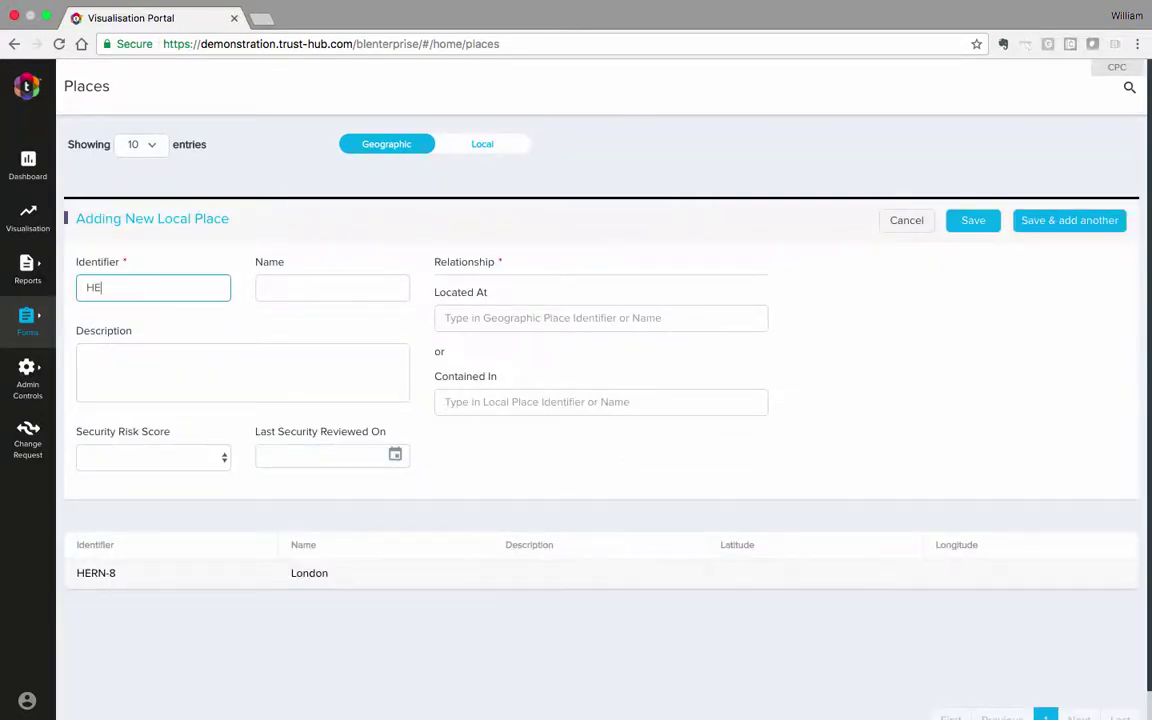
{"action": "left_click", "coordinate": [278, 282]}
{"action": "type", "text": "London "}
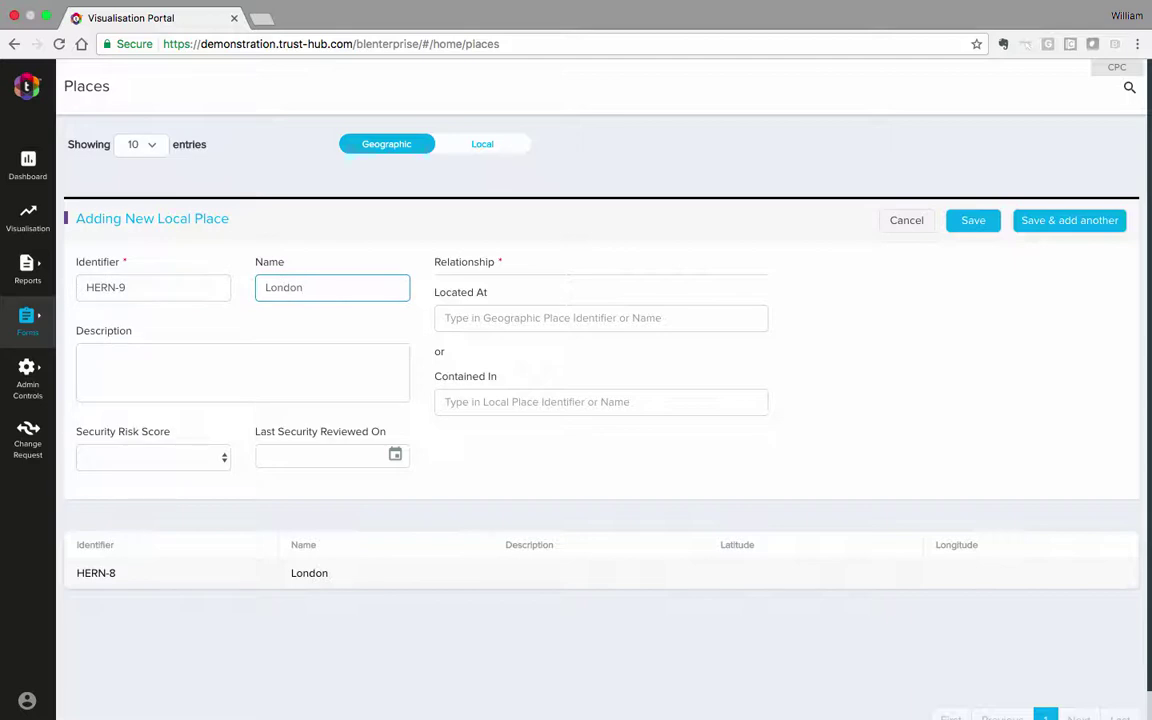
{"action": "type", "text": "HQ"}
{"action": "left_click", "coordinate": [452, 318]}
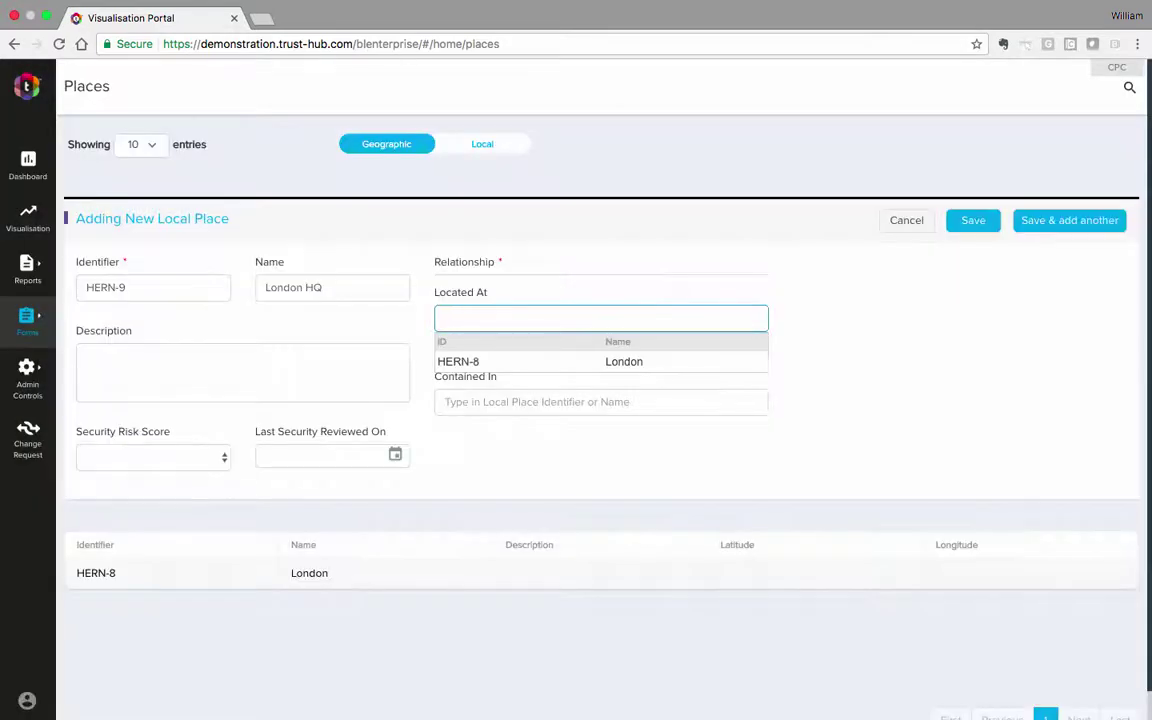
{"action": "left_click", "coordinate": [501, 363]}
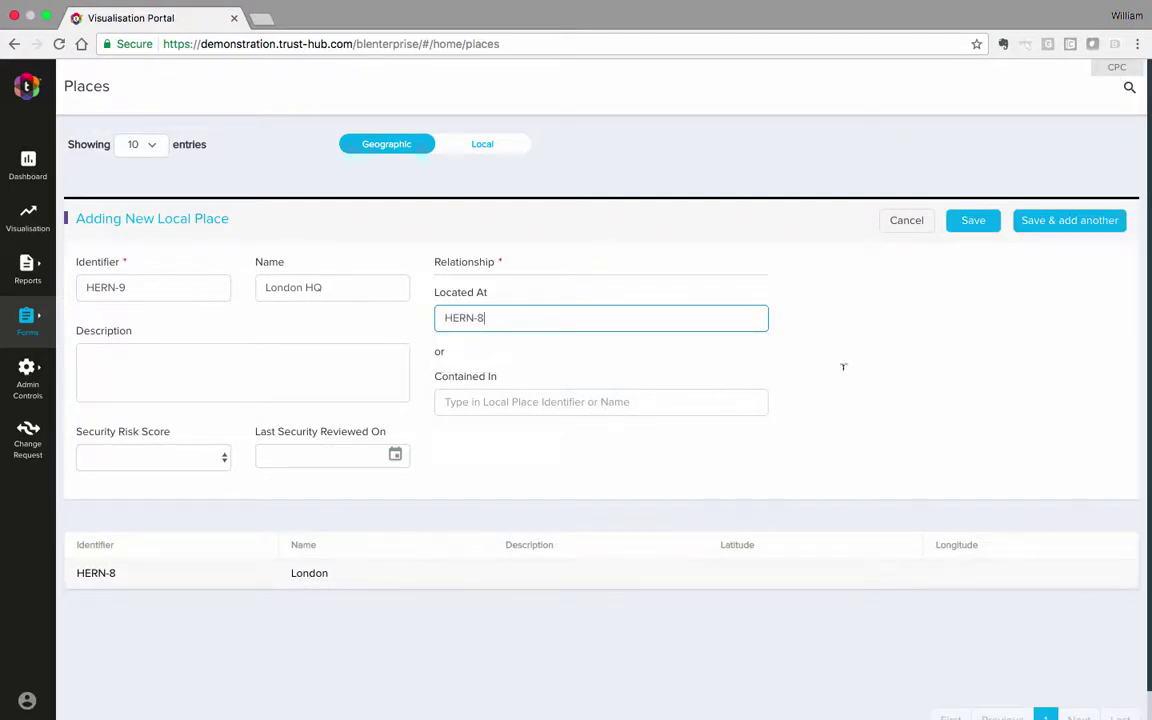
{"action": "left_click", "coordinate": [975, 222]}
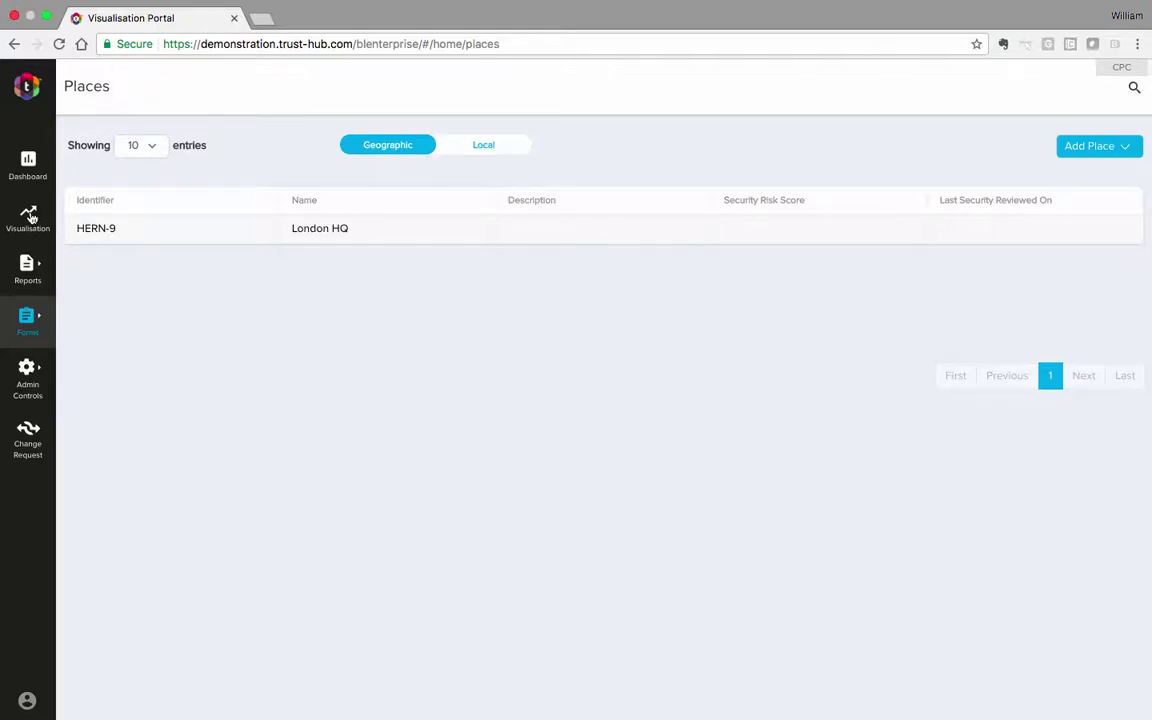
- Edit the Data server resource from the visualisation, setting its location to London HQ (HERN-9), and save the update
{"action": "left_click", "coordinate": [29, 216]}
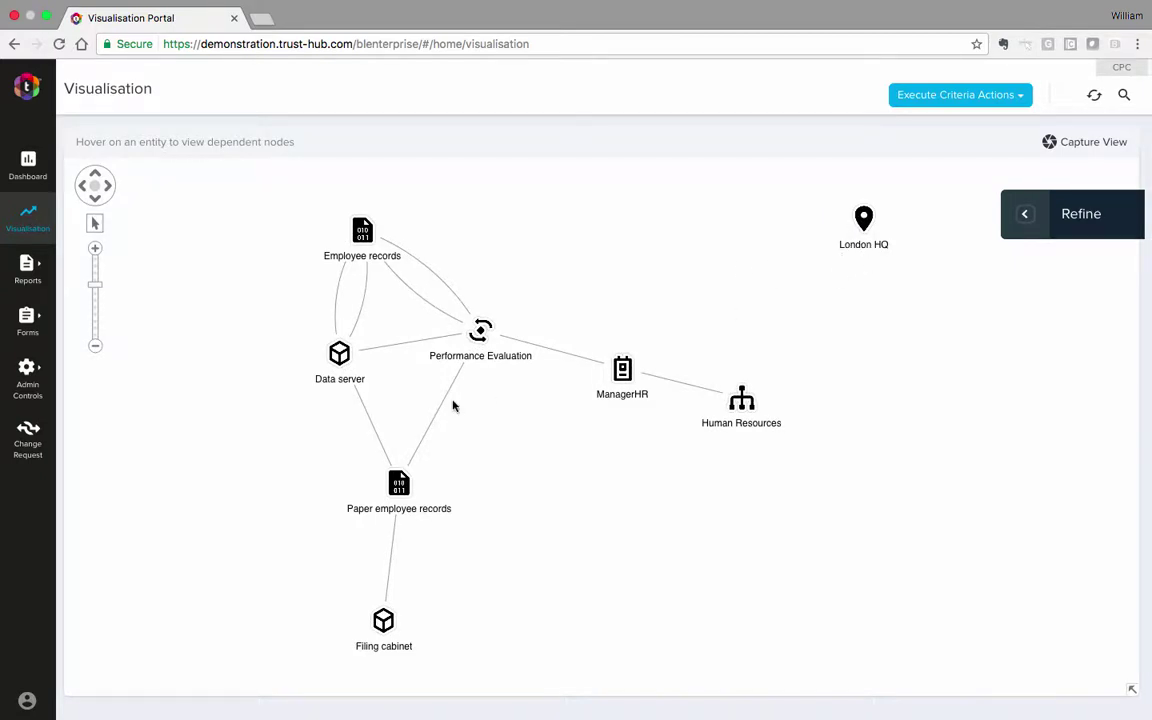
{"action": "left_click", "coordinate": [339, 356]}
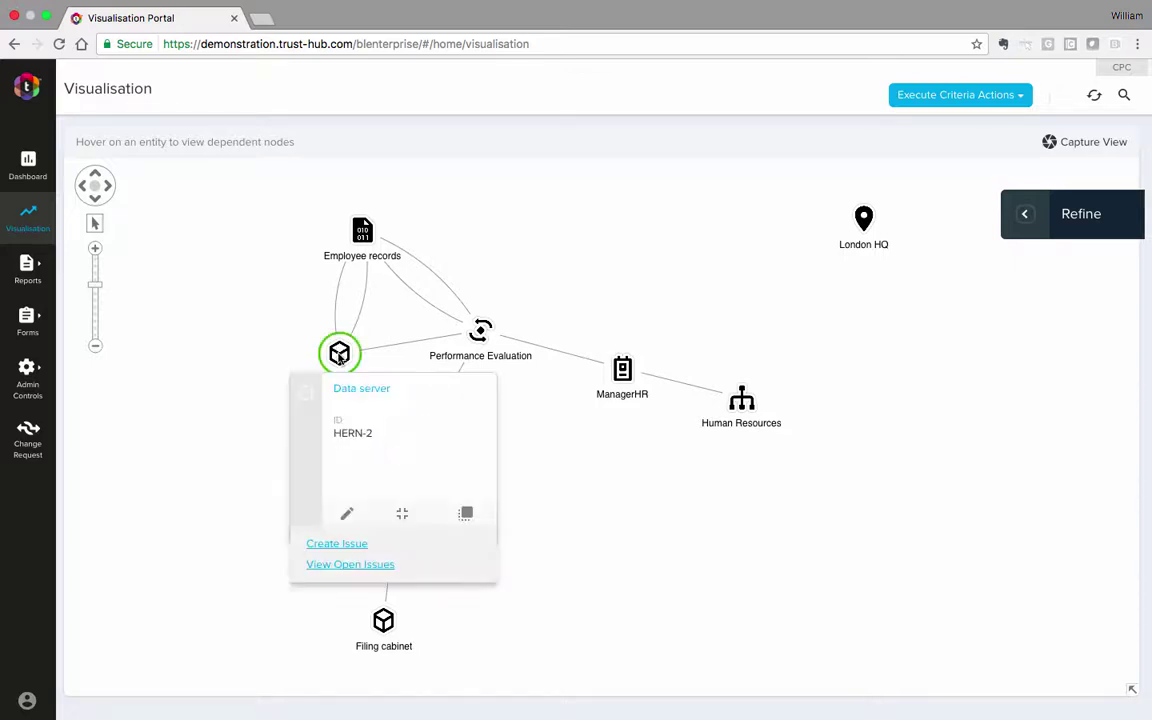
{"action": "left_click", "coordinate": [348, 517]}
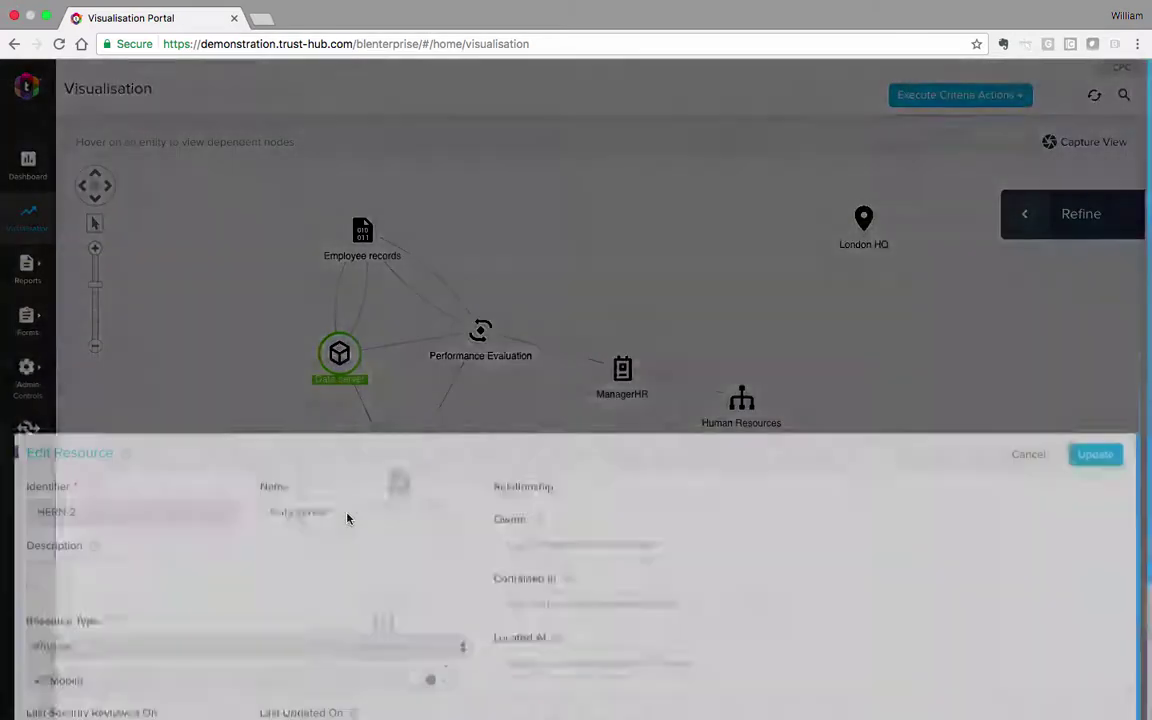
{"action": "left_click", "coordinate": [559, 385]}
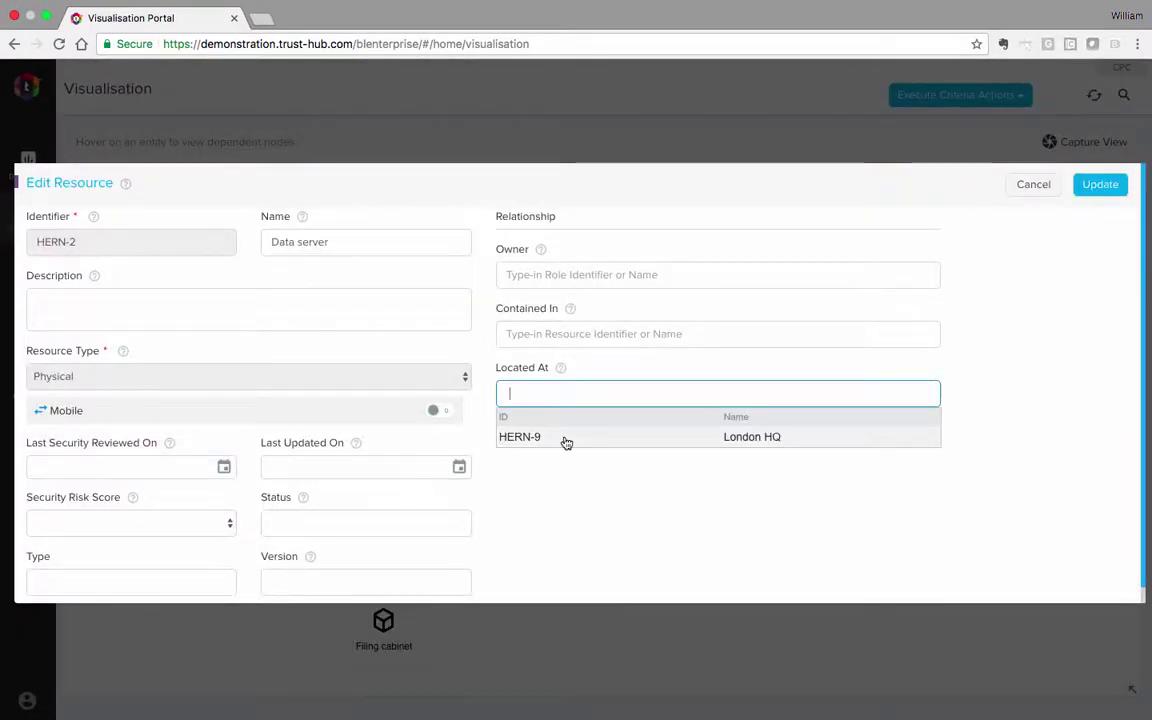
{"action": "left_click", "coordinate": [564, 440]}
{"action": "left_click", "coordinate": [1100, 186]}
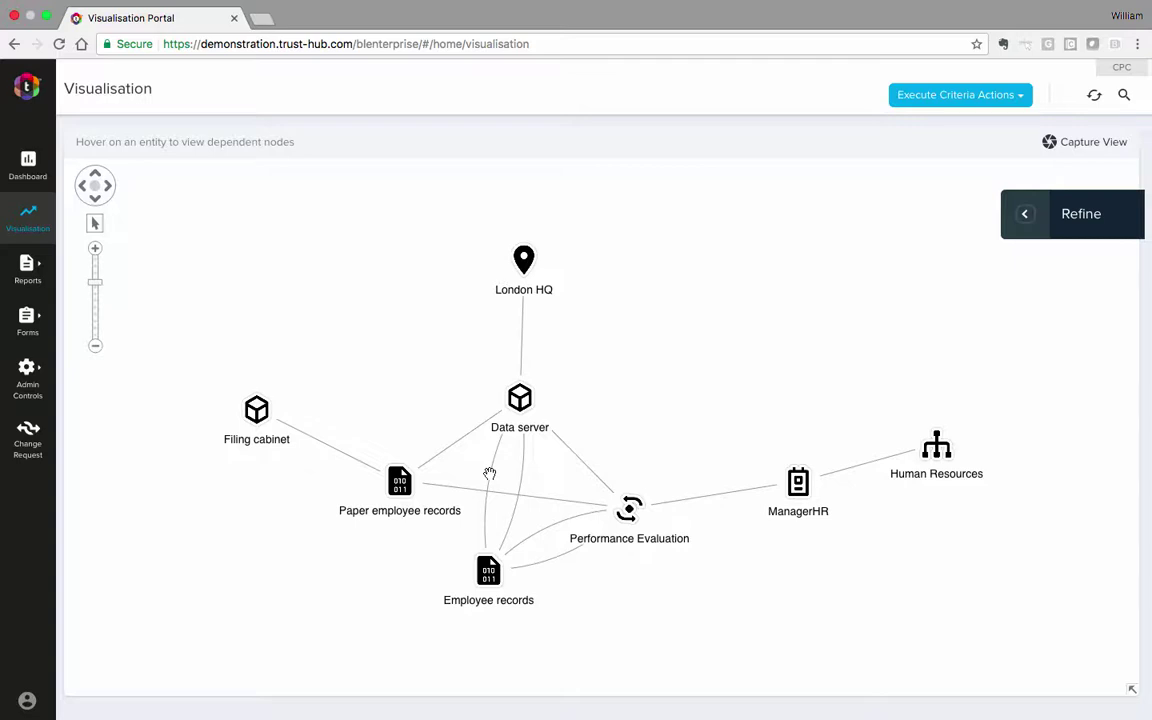
- Edit the Filing cabinet resource from the visualisation, setting its location to London HQ (HERN-9), and save the update
{"action": "left_click", "coordinate": [257, 412]}
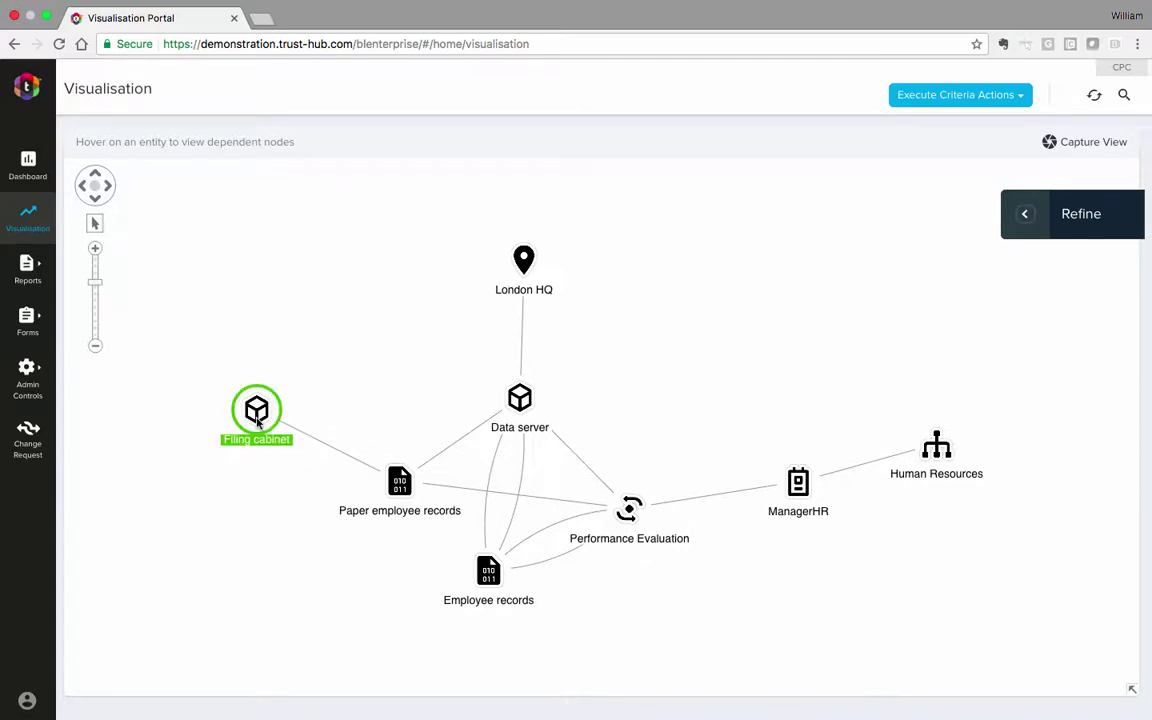
{"action": "left_click", "coordinate": [265, 582]}
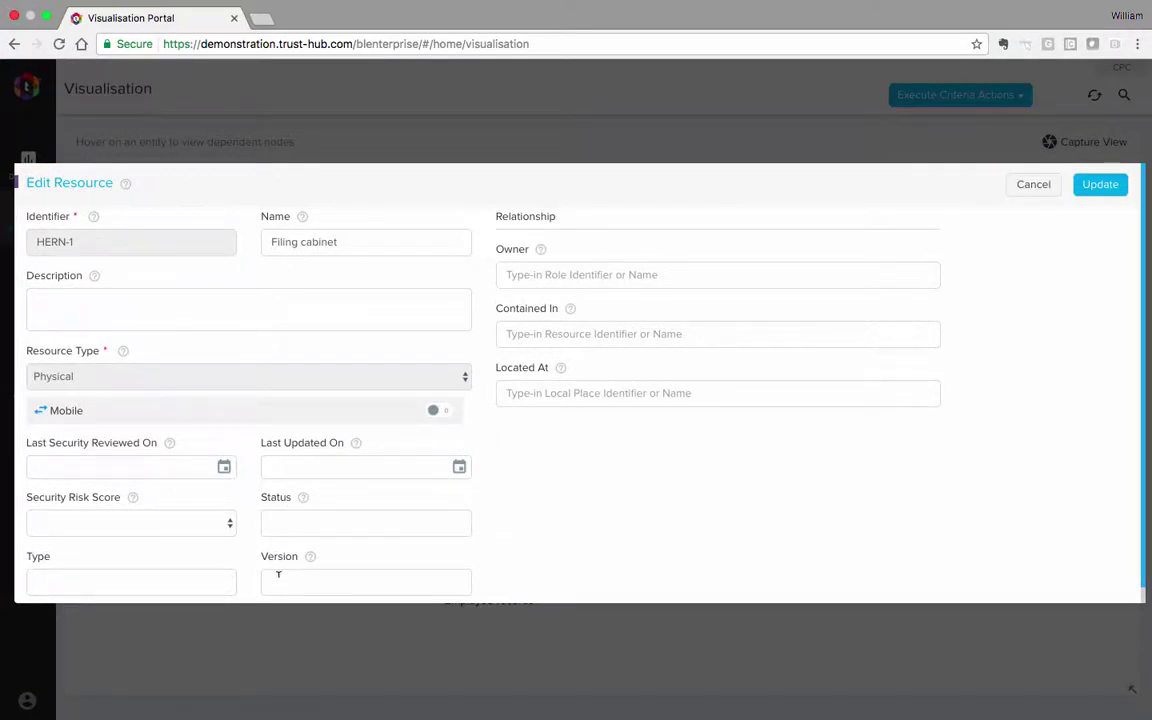
{"action": "left_click", "coordinate": [540, 392]}
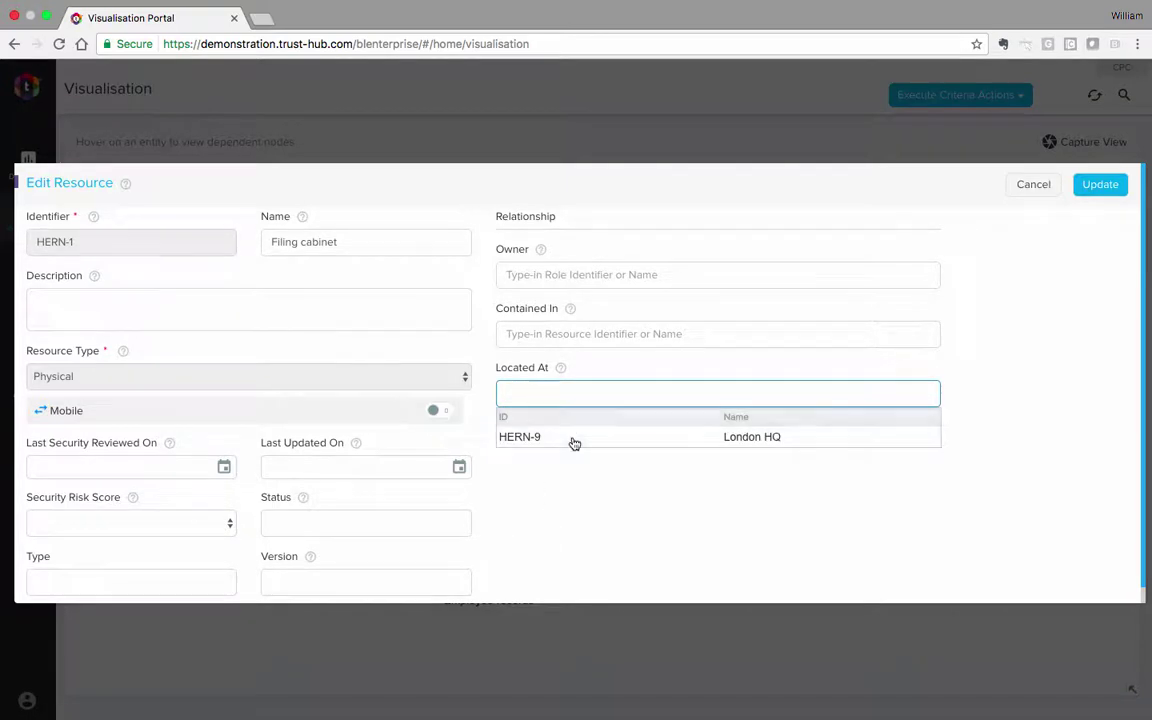
{"action": "left_click", "coordinate": [571, 440]}
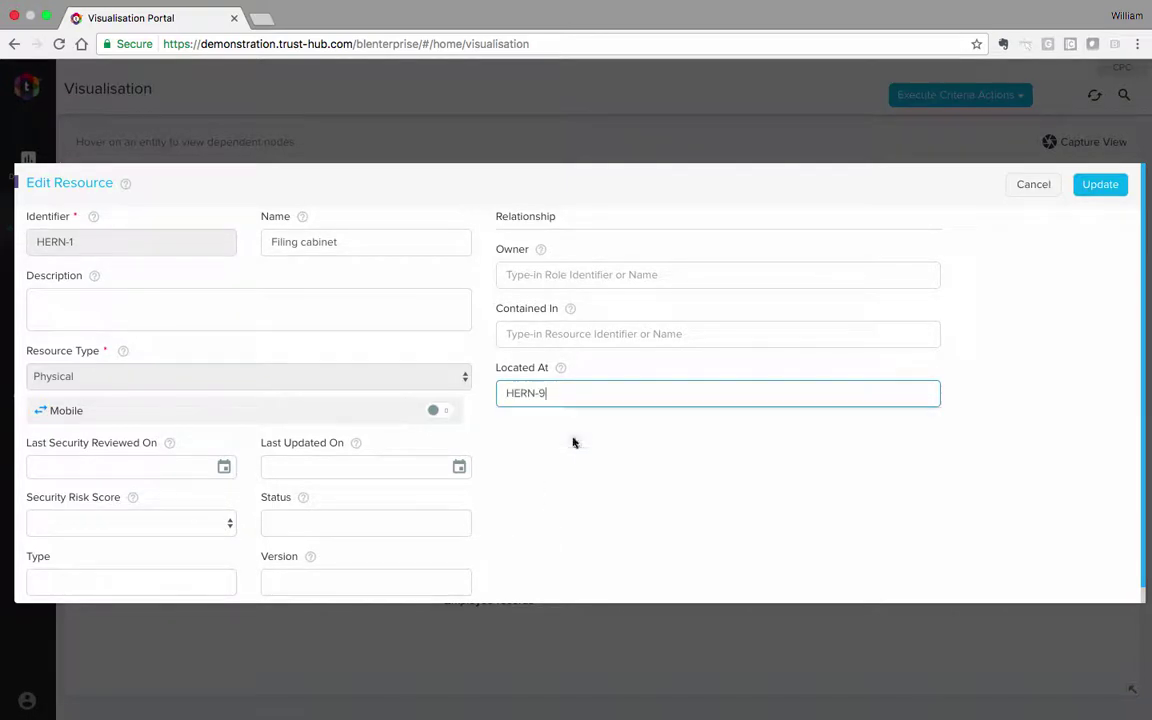
{"action": "left_click", "coordinate": [1097, 185]}
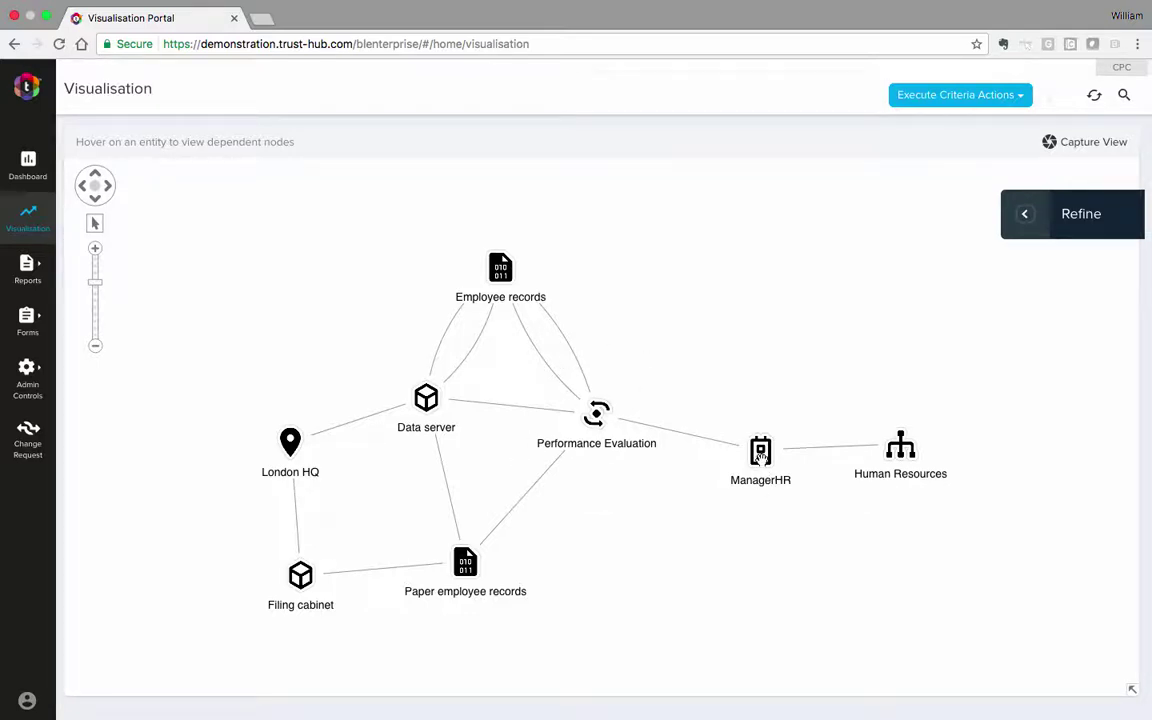
- Switch from the data map to Microsoft PowerPoint
{"action": "mouse_move", "coordinate": [761, 455]}
{"action": "key", "text": "super+Tab"}
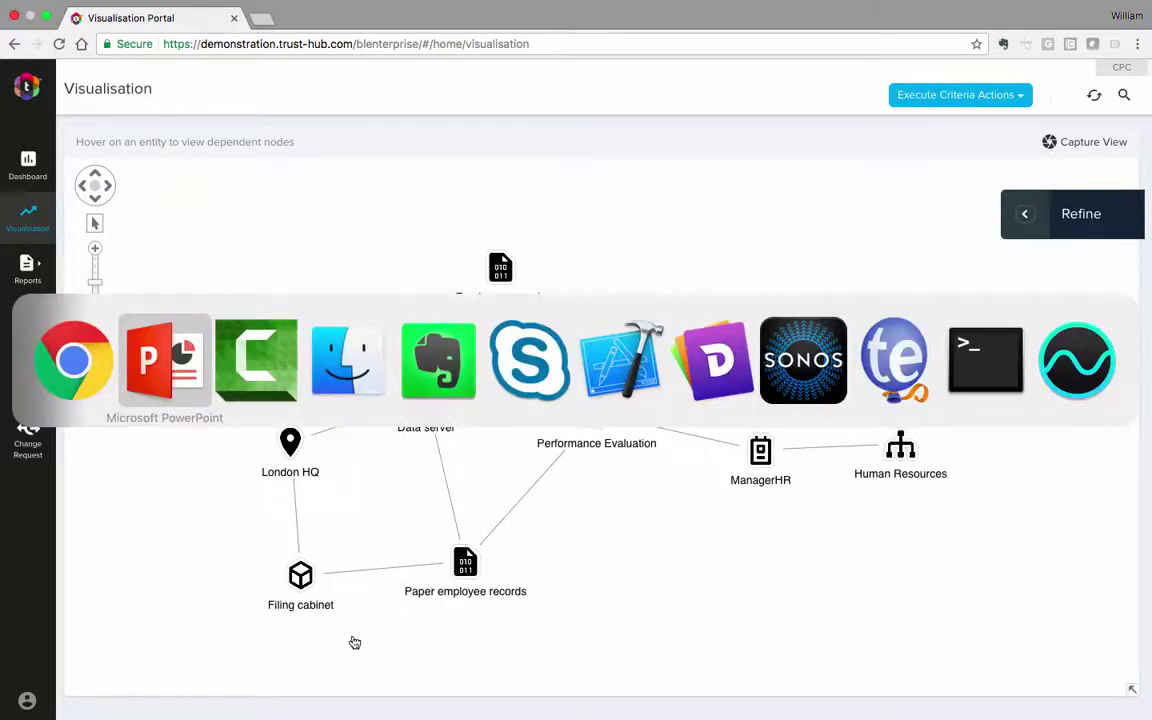